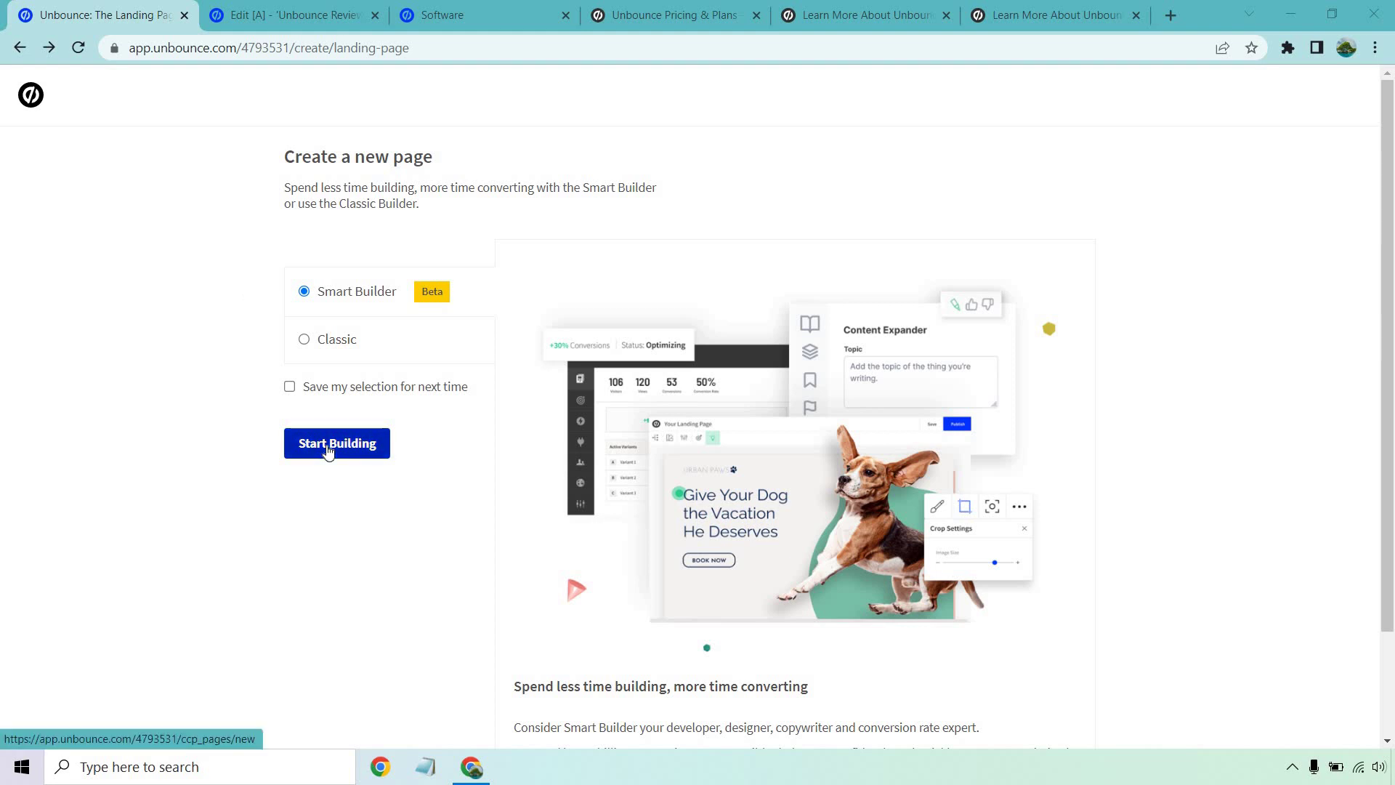
Step: Start a new Smart Builder page for the company Marketing Island
{"action": "left_click", "coordinate": [328, 450]}
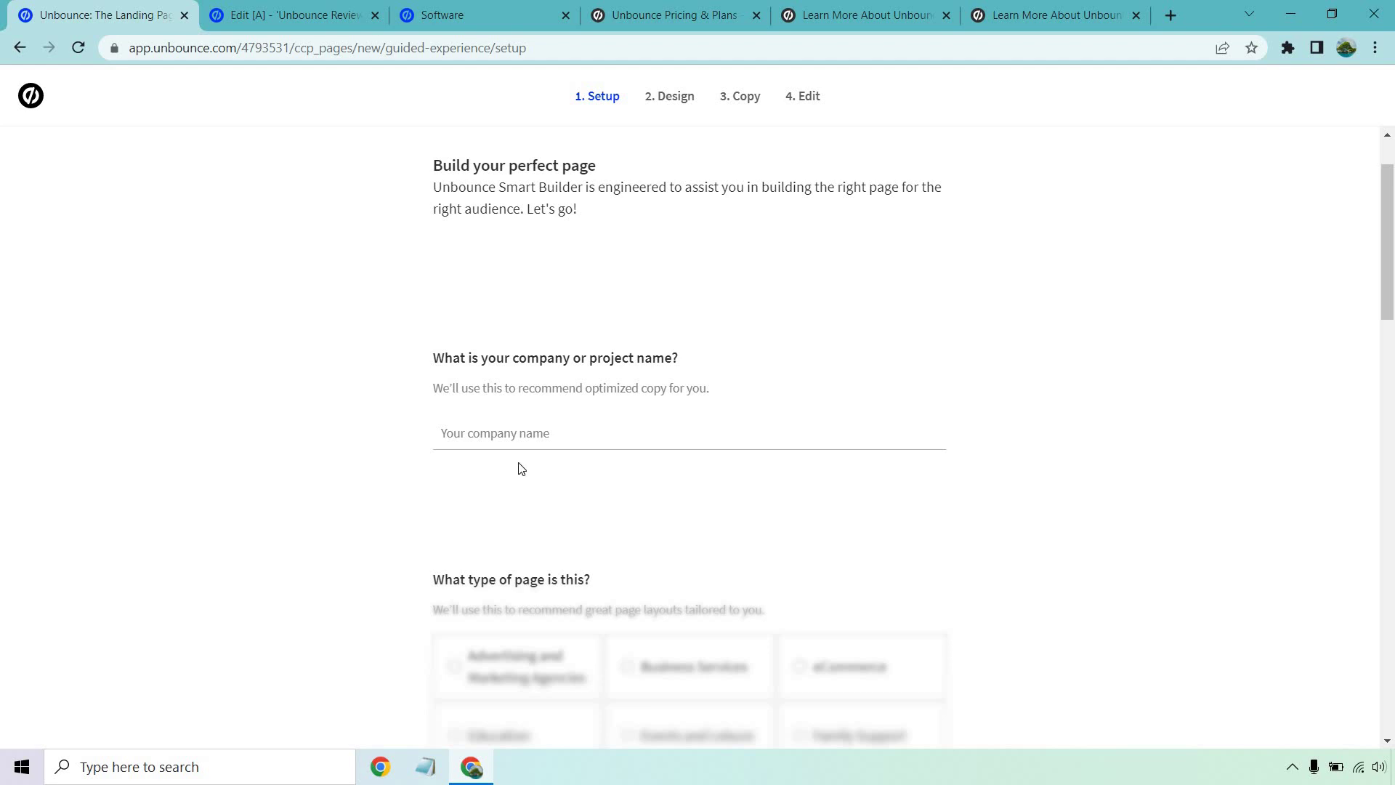
{"action": "left_click", "coordinate": [520, 436]}
{"action": "type", "text": "Marketing Island"}
{"action": "scroll", "coordinate": [1168, 382], "scroll_direction": "down", "scroll_amount": 5}
{"action": "scroll", "coordinate": [1170, 383], "scroll_direction": "down", "scroll_amount": 1}
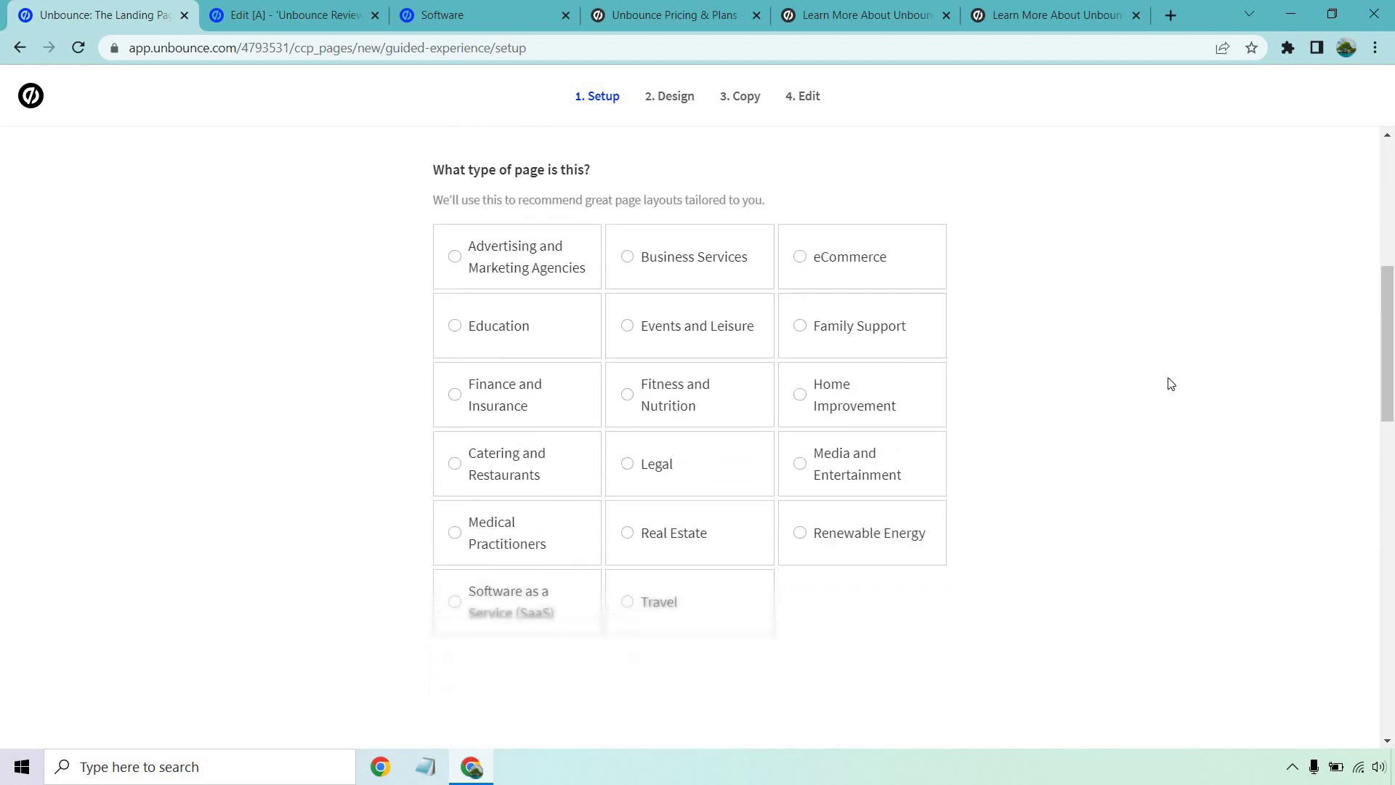
Step: Choose Advertising and Marketing Agencies, Showcase/Purchase and no form, and name the page My New Page
{"action": "left_click", "coordinate": [510, 226]}
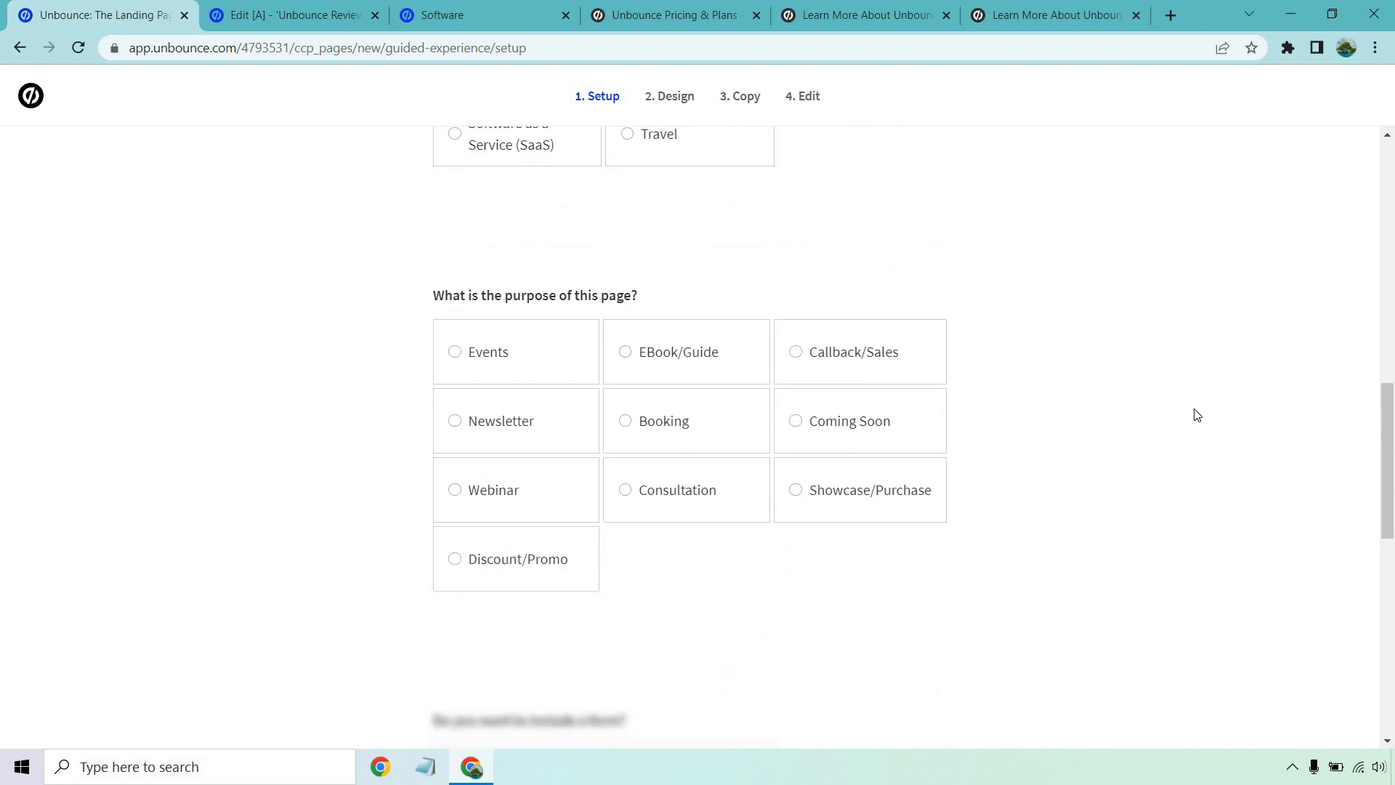
{"action": "left_click", "coordinate": [889, 503]}
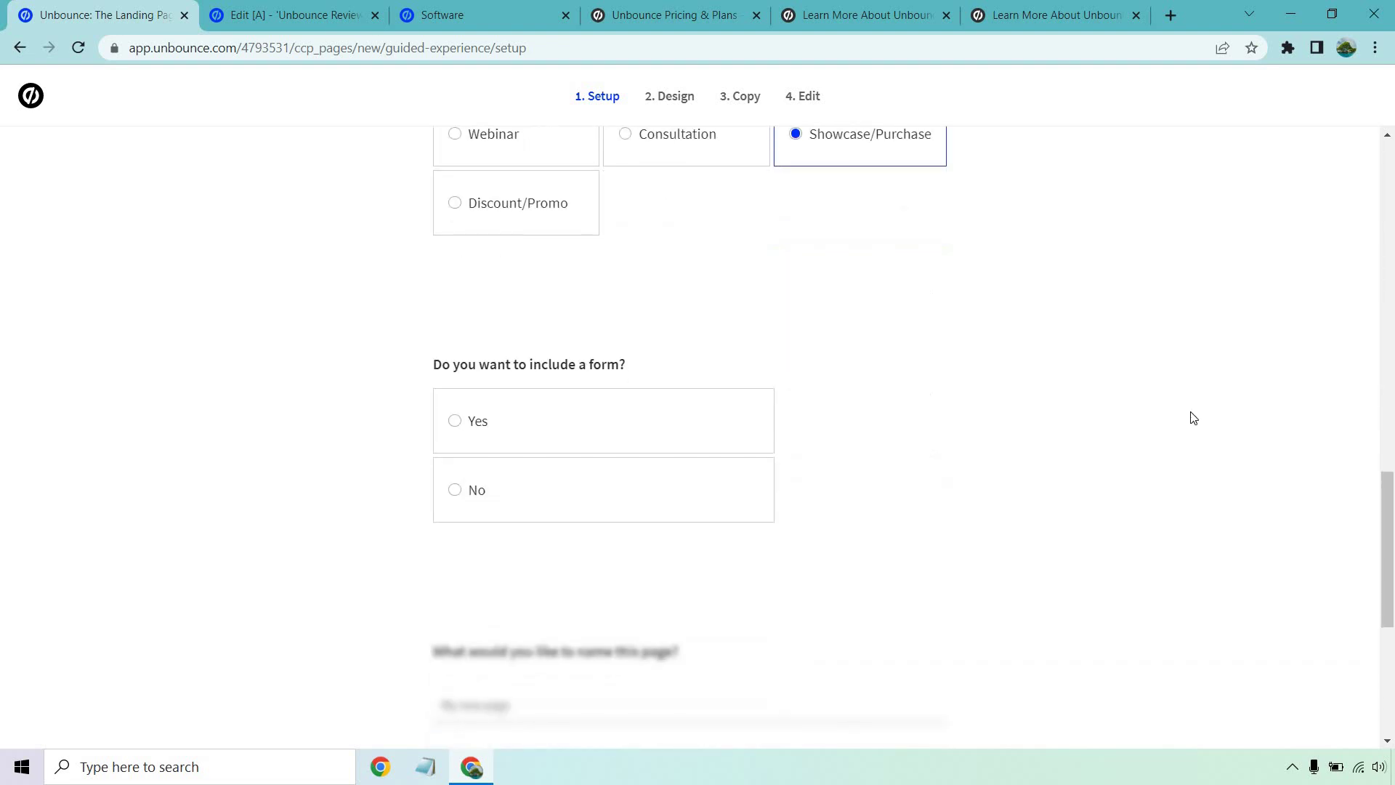
{"action": "left_click", "coordinate": [676, 489]}
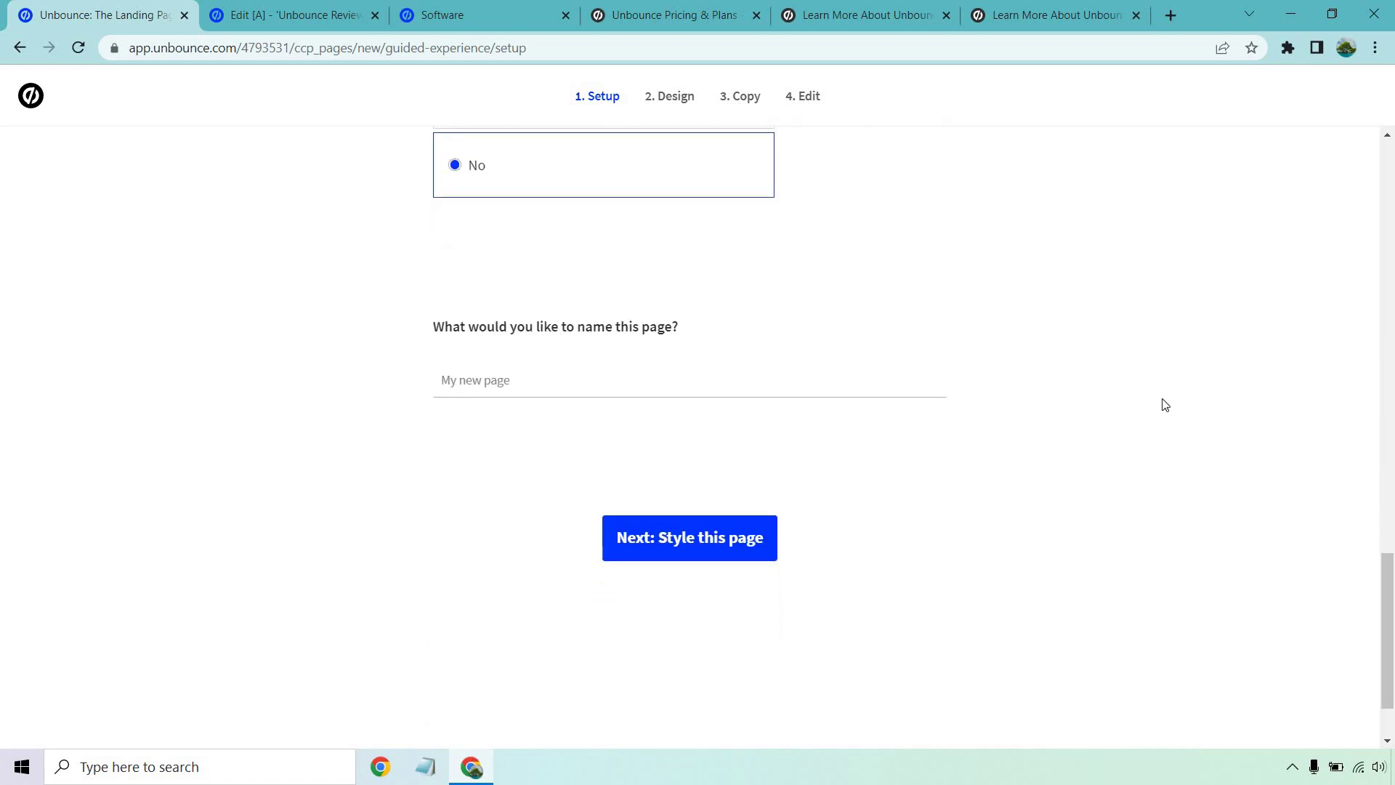
{"action": "left_click", "coordinate": [592, 375]}
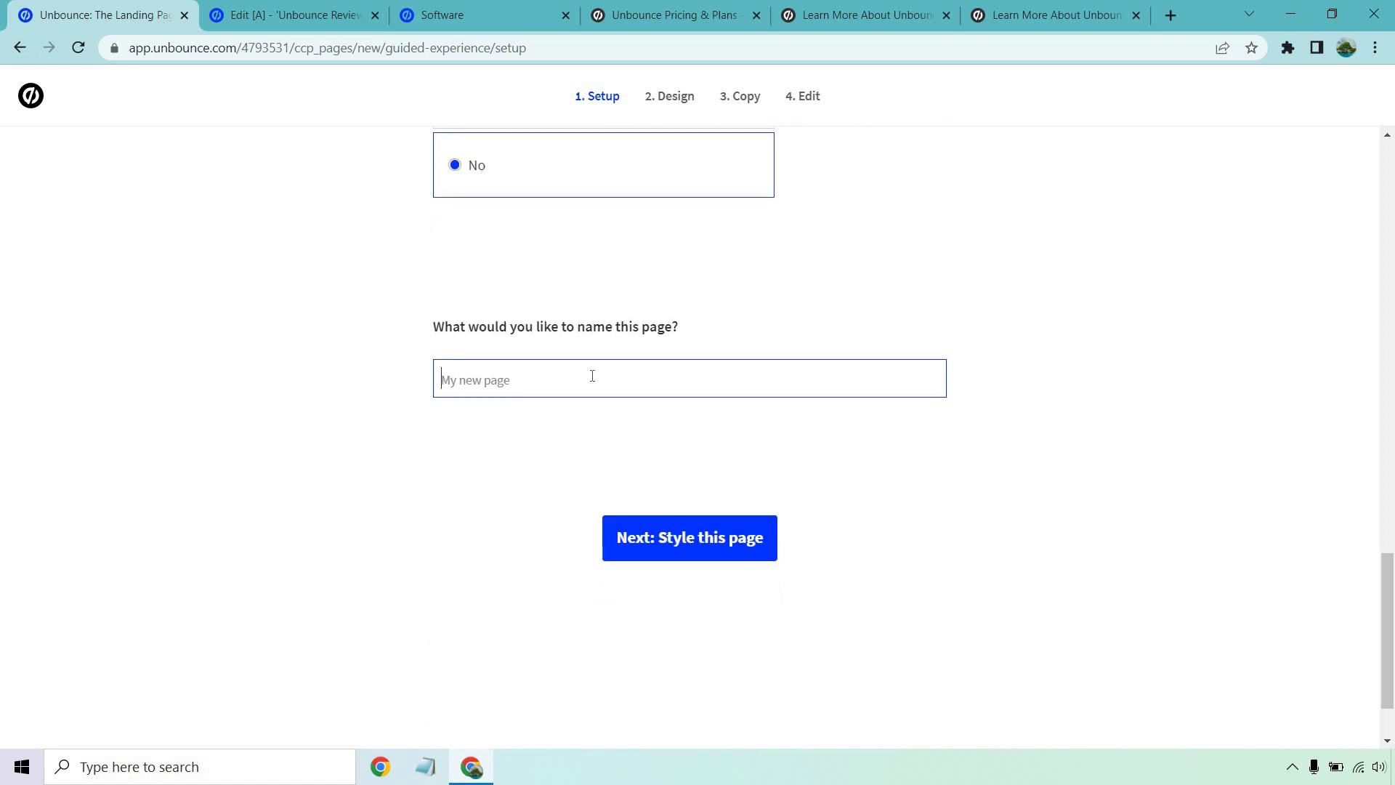
{"action": "type", "text": "My "}
{"action": "type", "text": "New Page"}
Step: Preview Carbon Blue, Plum Good and other colour styles, then keep the teal Spearmint style
{"action": "left_click", "coordinate": [671, 540]}
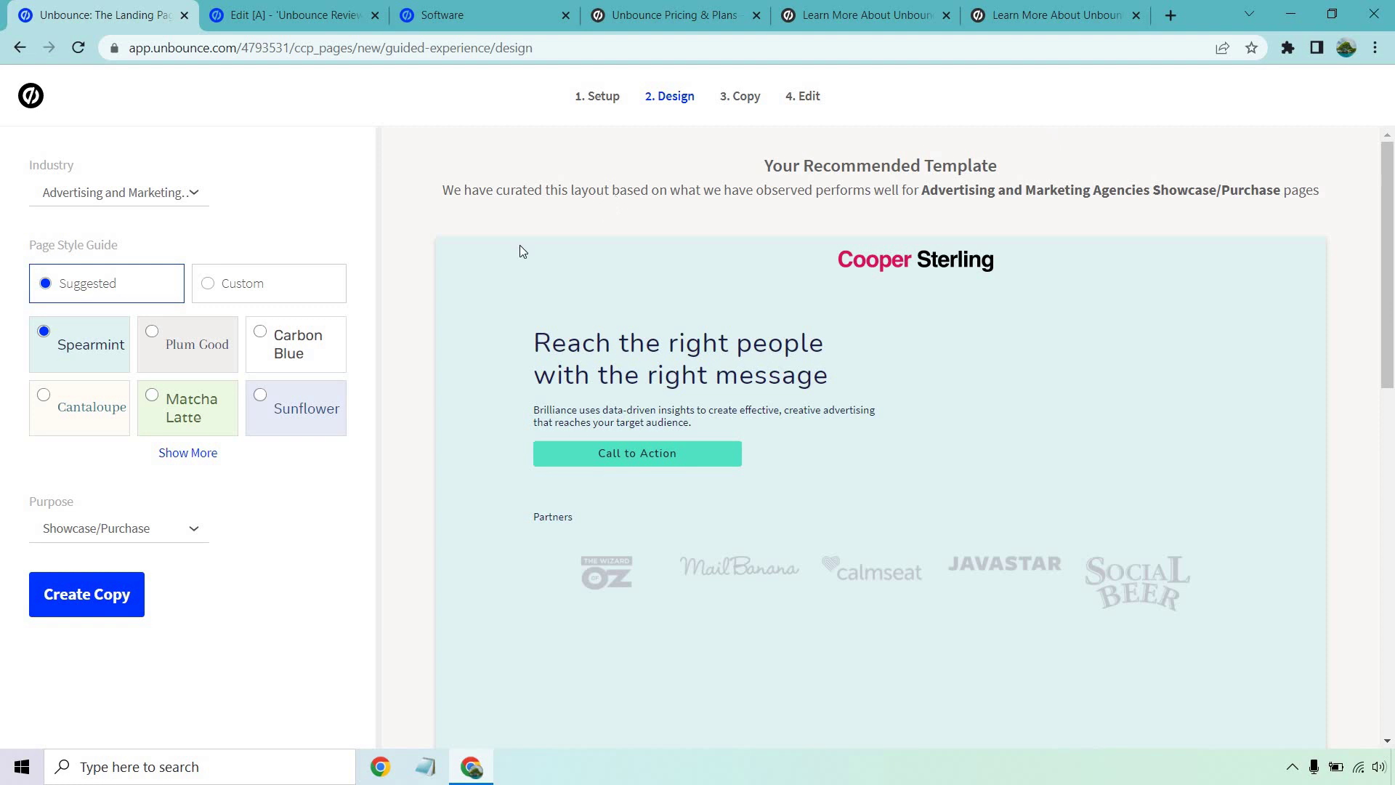
{"action": "left_click", "coordinate": [284, 345]}
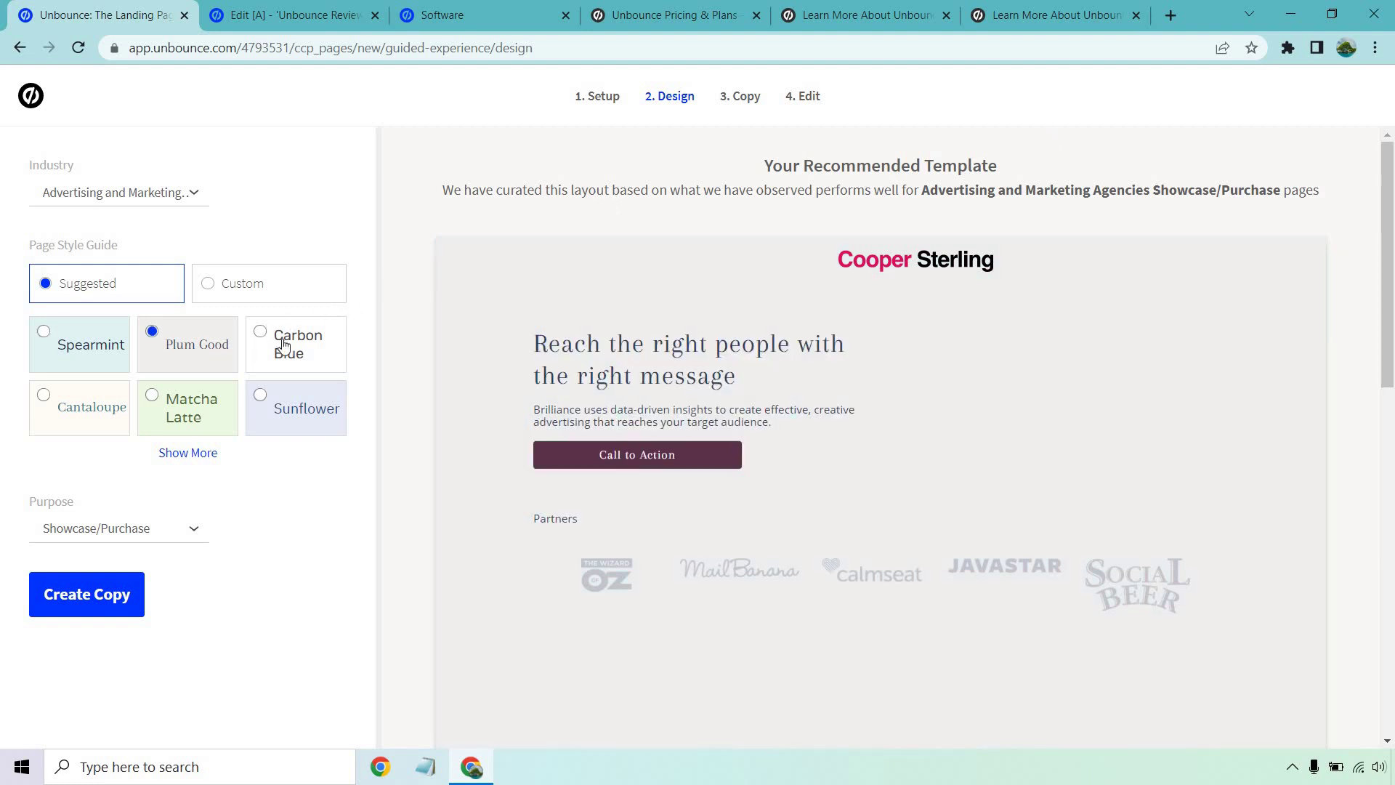
{"action": "left_click", "coordinate": [195, 453]}
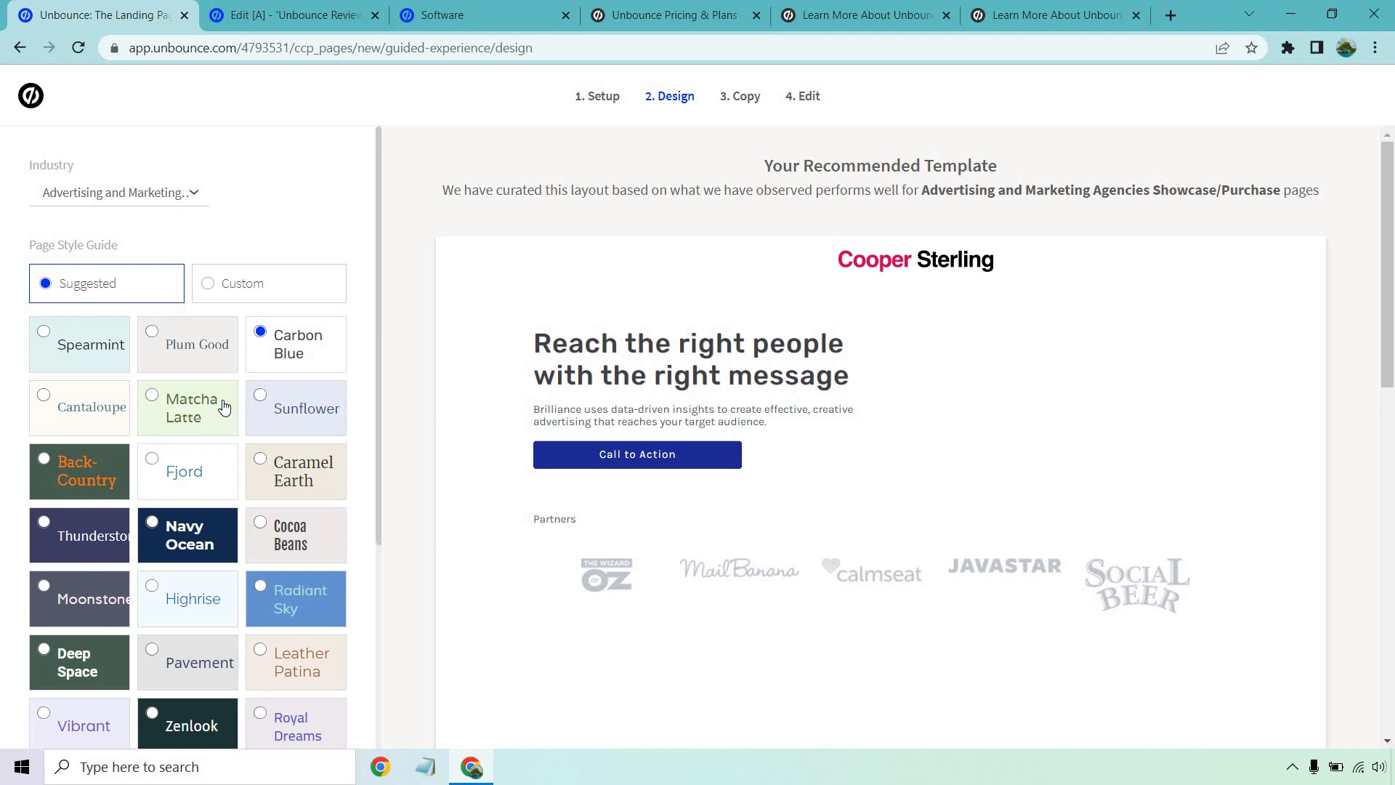
{"action": "left_click", "coordinate": [221, 404]}
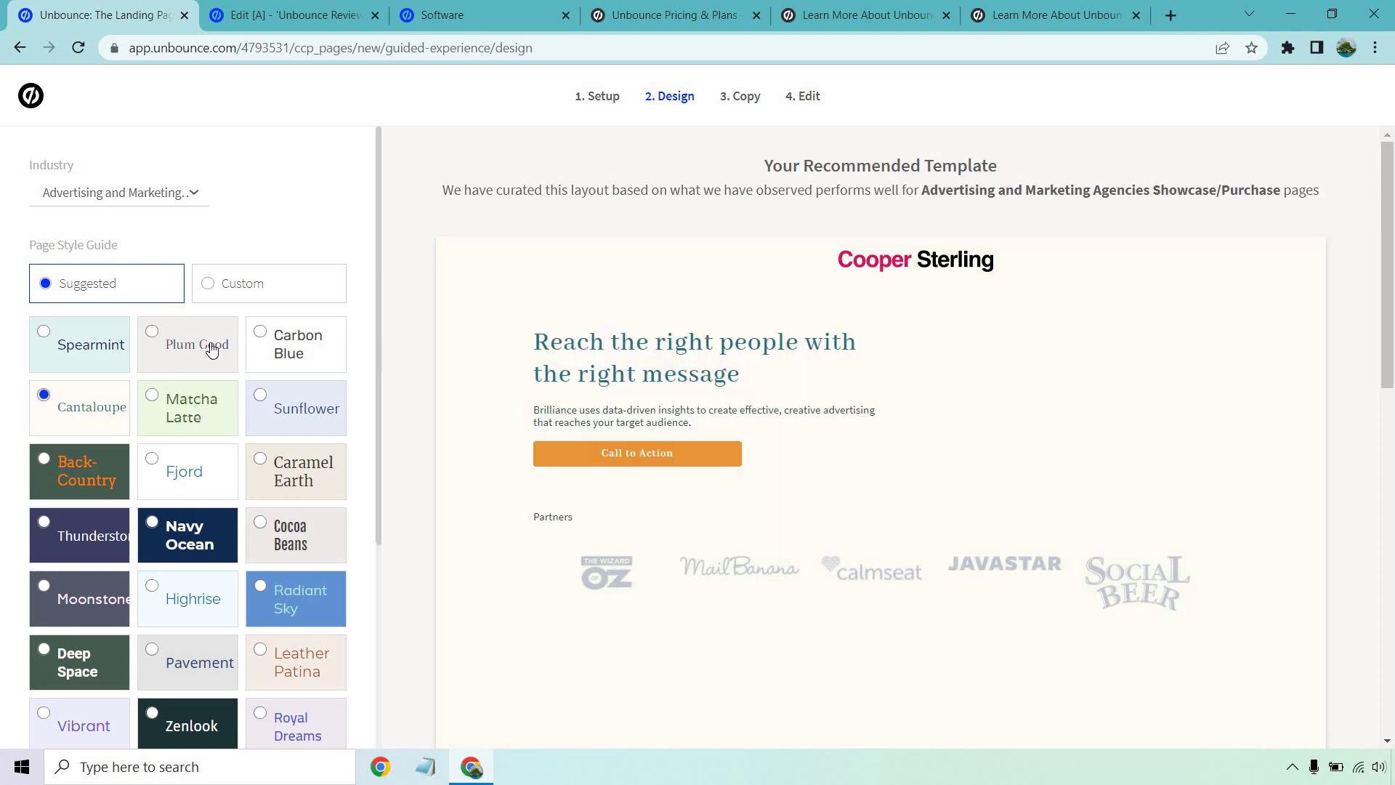
{"action": "left_click", "coordinate": [211, 350]}
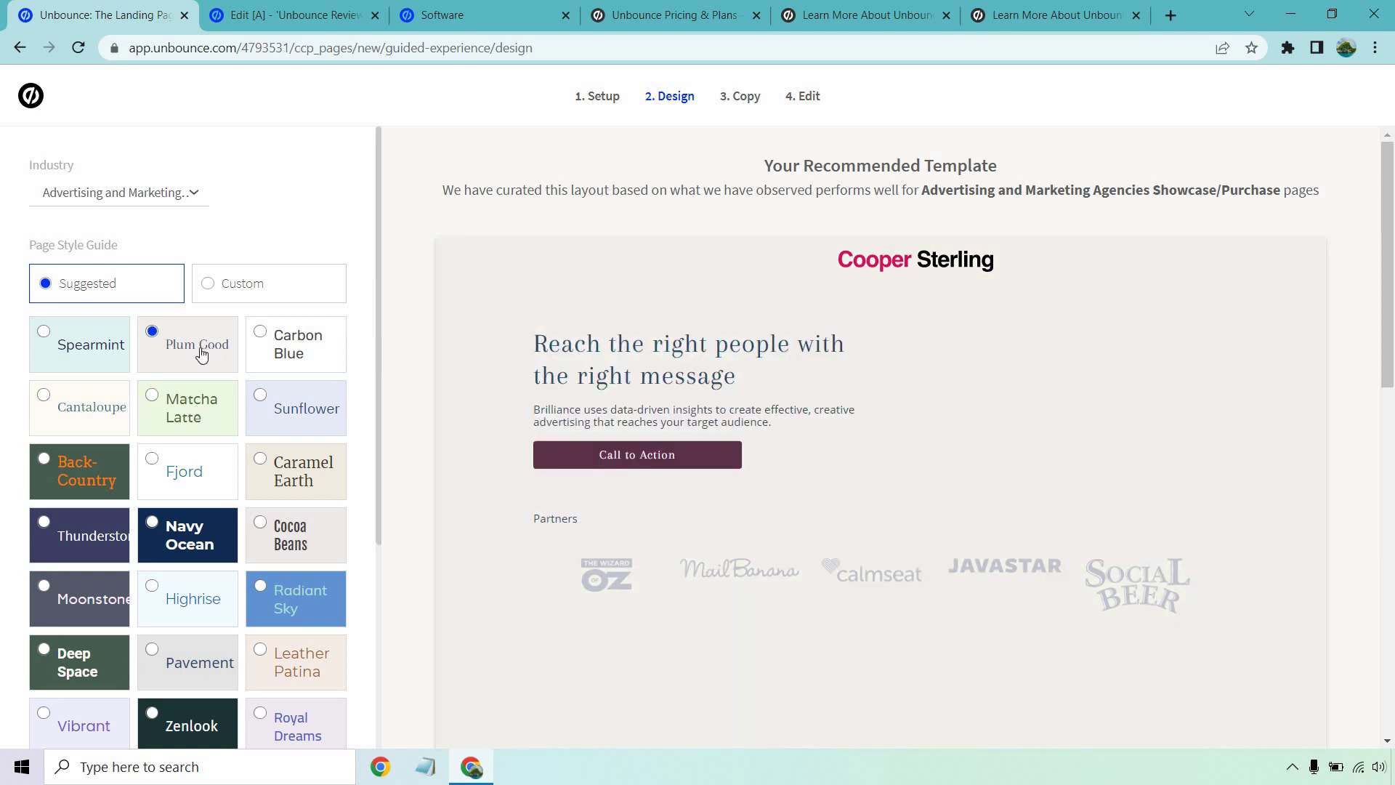
{"action": "left_click", "coordinate": [109, 354]}
{"action": "scroll", "coordinate": [231, 332], "scroll_direction": "down", "scroll_amount": 3}
{"action": "scroll", "coordinate": [239, 349], "scroll_direction": "down", "scroll_amount": 1}
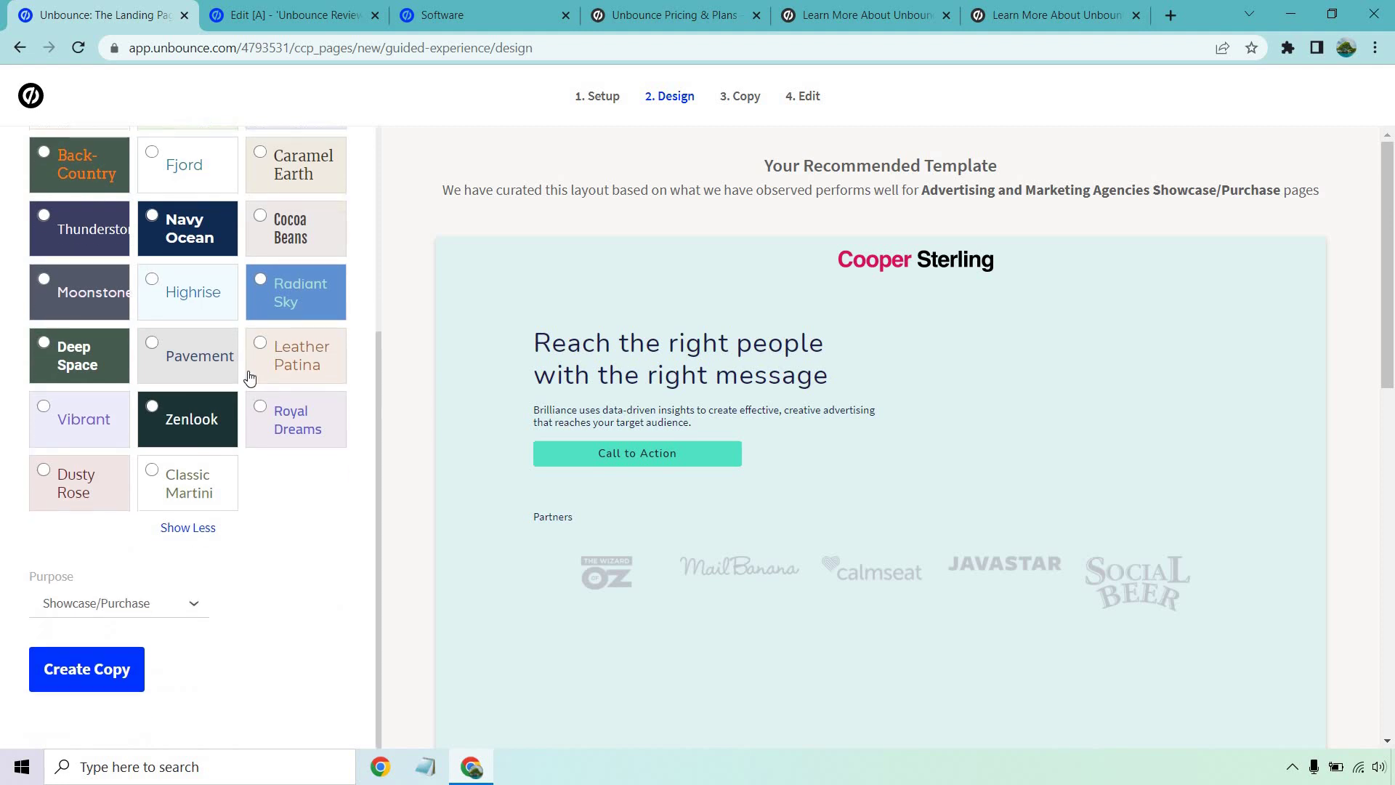
{"action": "left_click", "coordinate": [116, 664]}
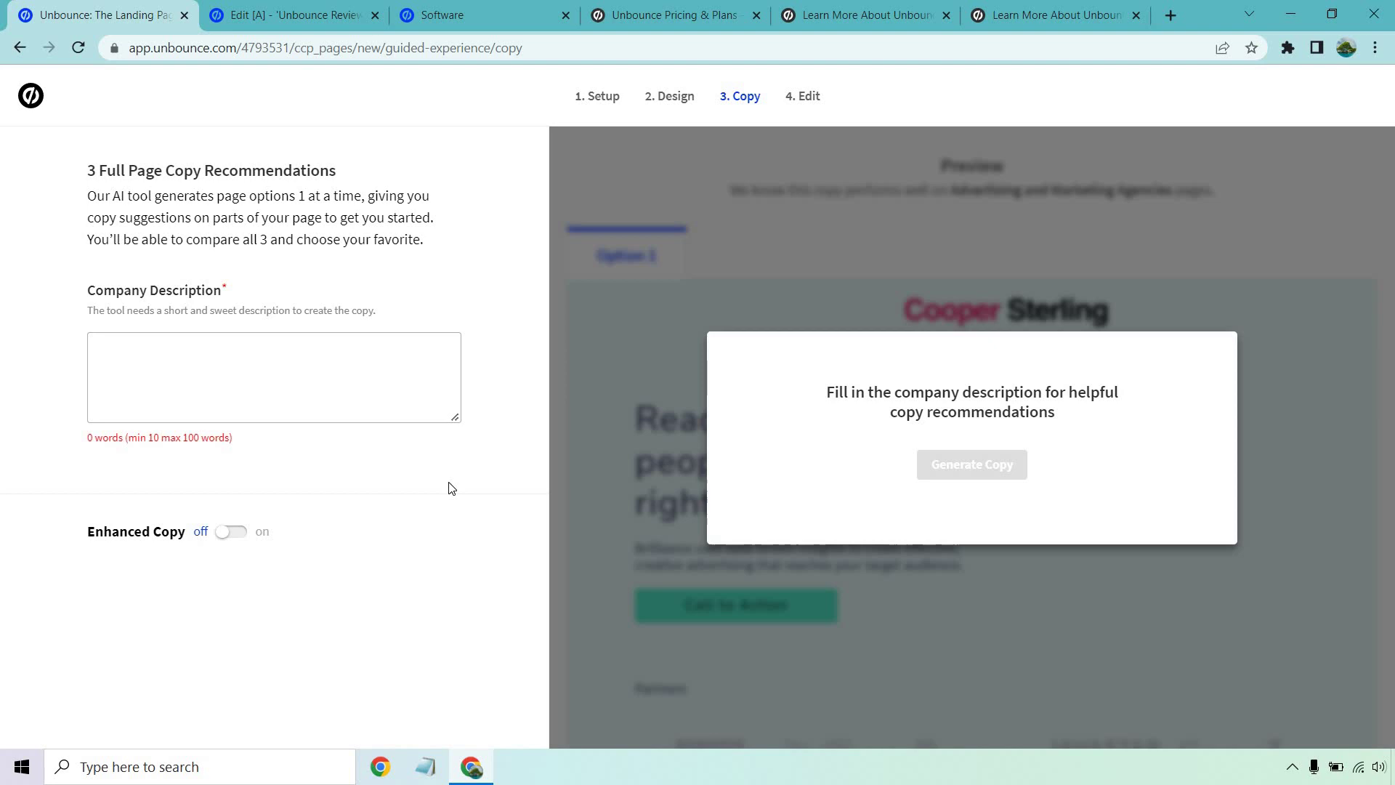
Step: Write a 28-word company description about Marketing Island choosing software tools for online business
{"action": "left_click", "coordinate": [407, 392]}
{"action": "type", "text": "Marketing Island helps you choose the best software tools for all of your online business needs. From landing pages, to sales funnels, to AI copywriting tools and more."}
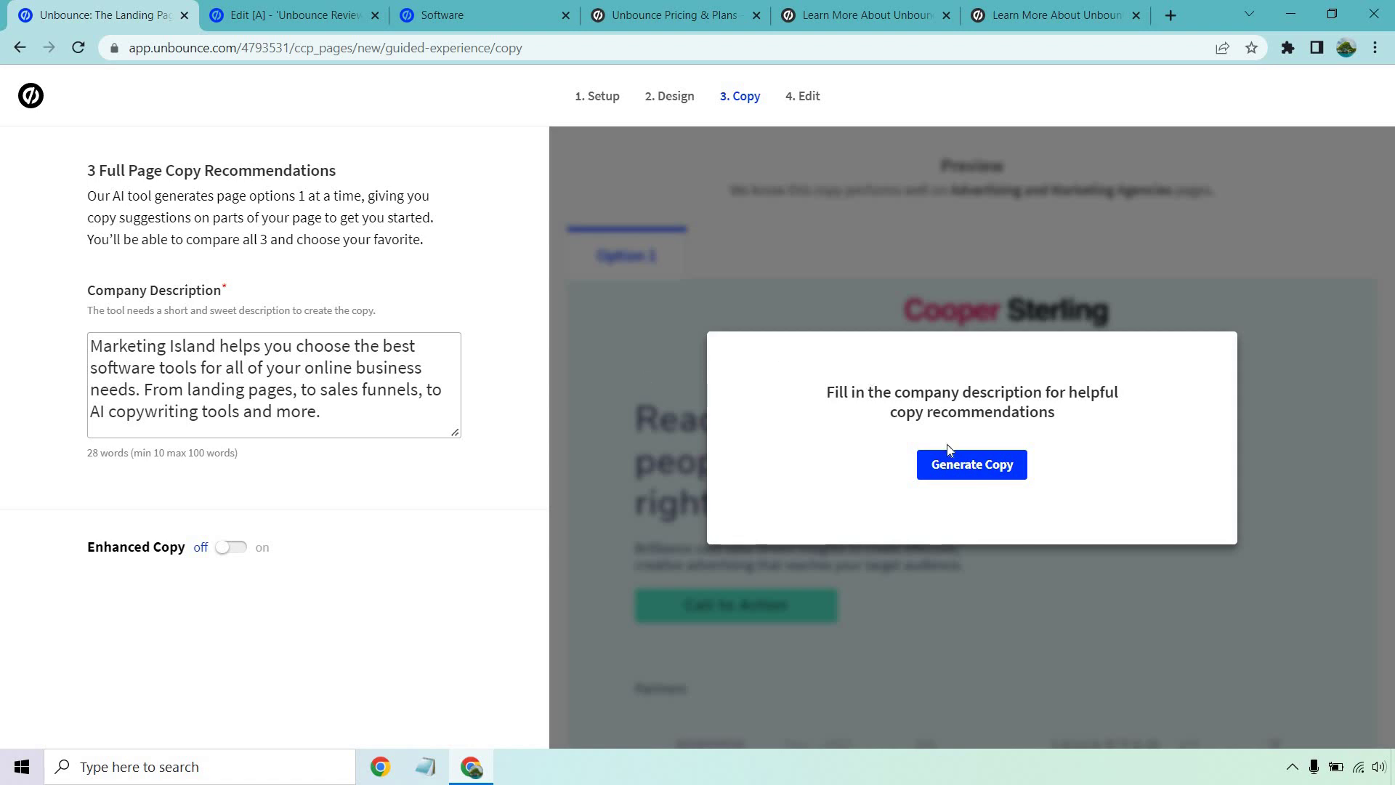
Step: Generate AI copy and review Option 1, headlined 'Let Marketing Island help you choose the best platform'
{"action": "left_click", "coordinate": [973, 462]}
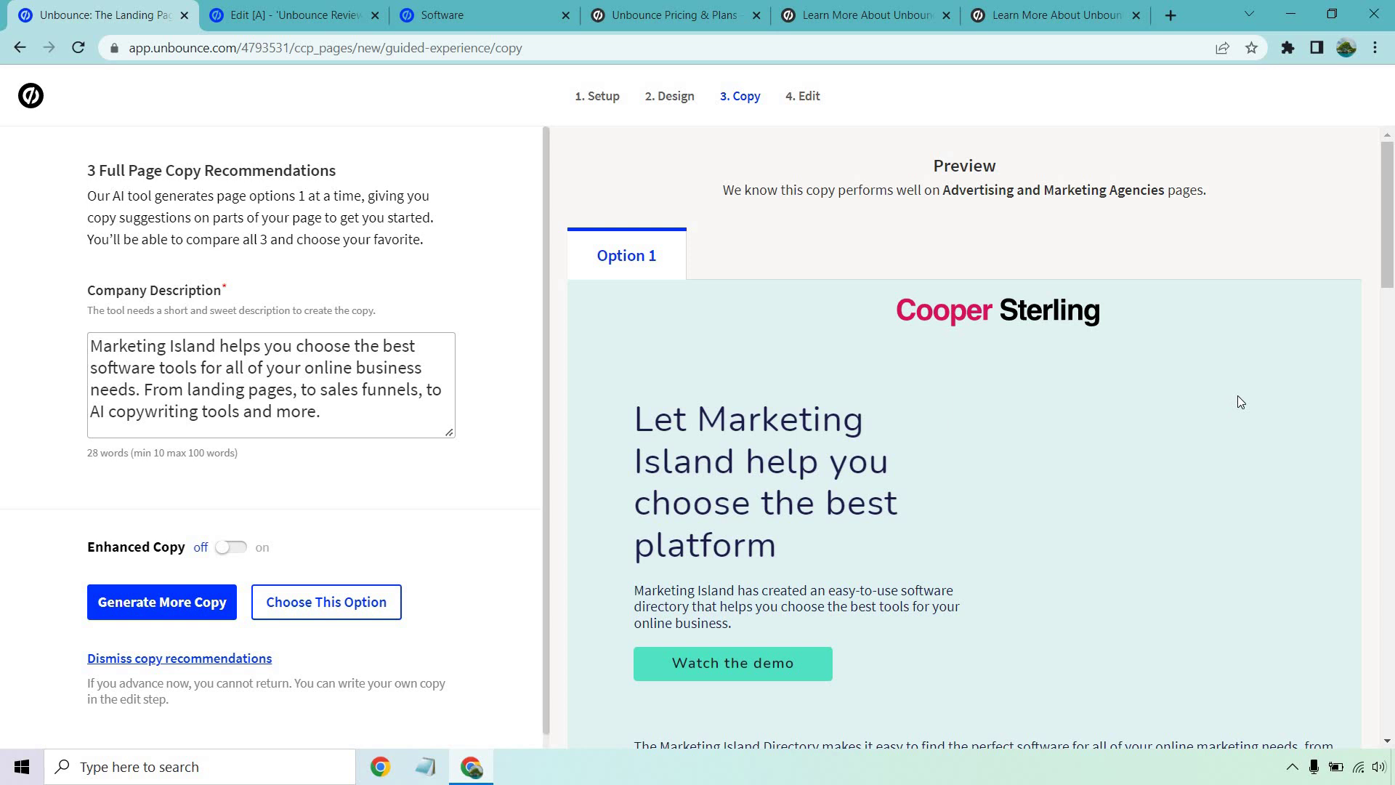
{"action": "scroll", "coordinate": [1238, 397], "scroll_direction": "down", "scroll_amount": 1}
{"action": "scroll", "coordinate": [1241, 374], "scroll_direction": "down", "scroll_amount": 1}
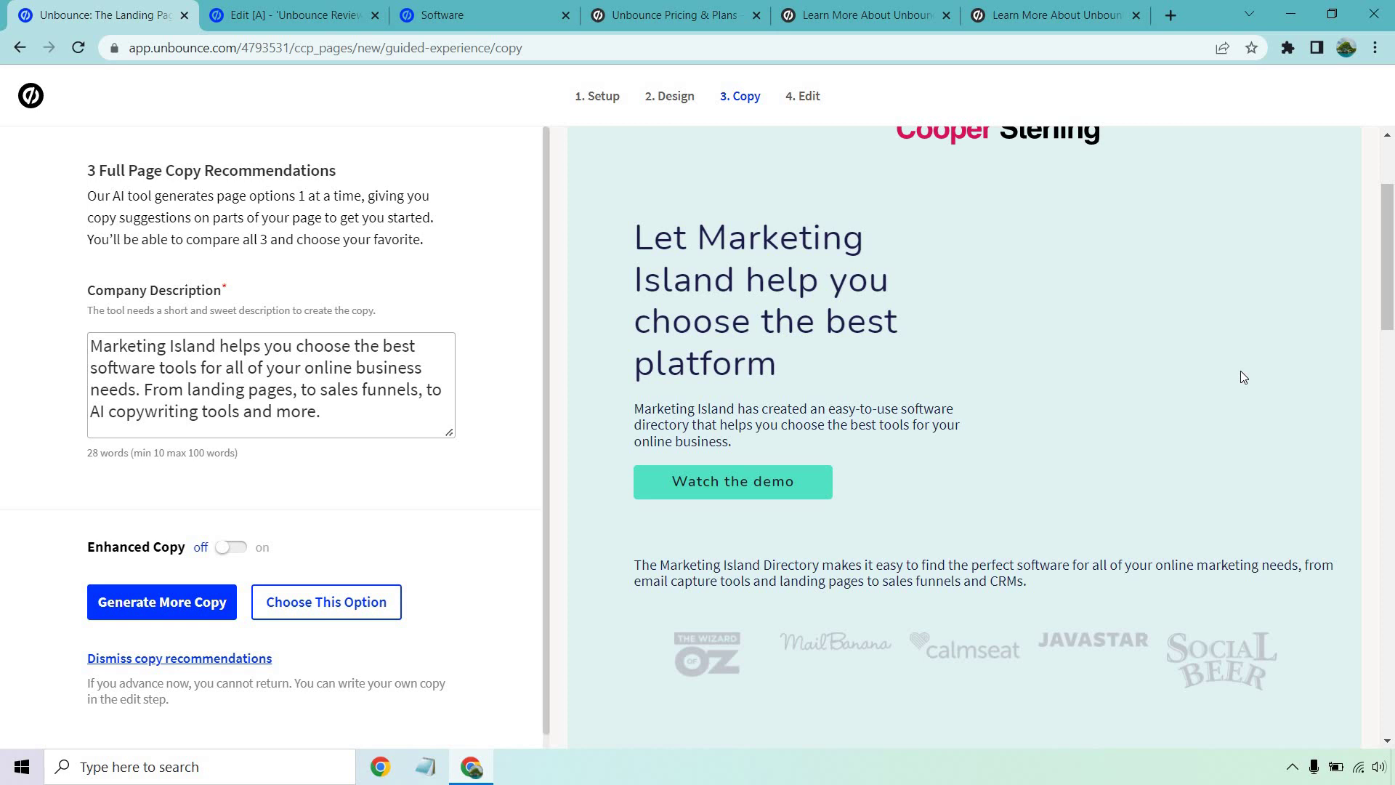
{"action": "scroll", "coordinate": [1240, 377], "scroll_direction": "down", "scroll_amount": 4}
{"action": "scroll", "coordinate": [1236, 338], "scroll_direction": "down", "scroll_amount": 2}
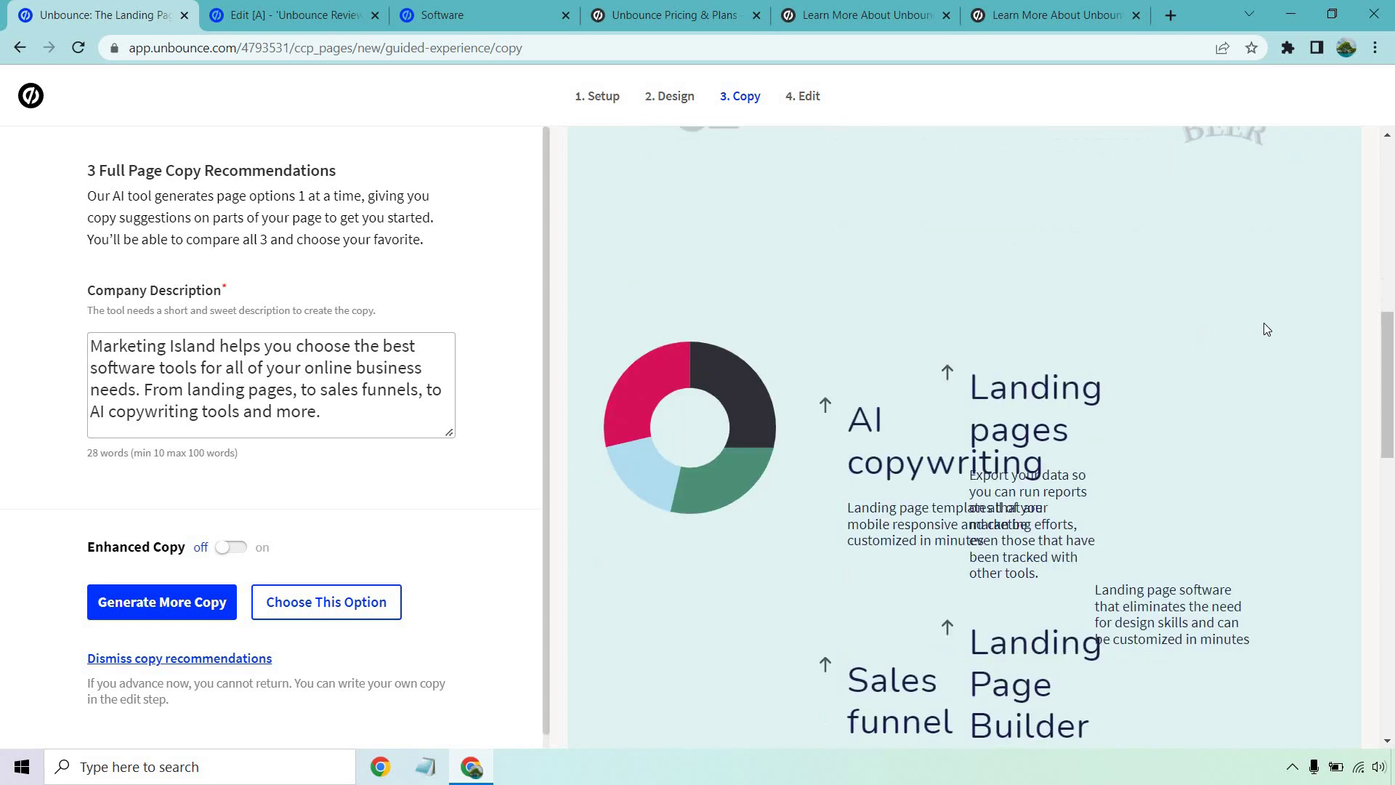
{"action": "scroll", "coordinate": [1261, 341], "scroll_direction": "down", "scroll_amount": 2}
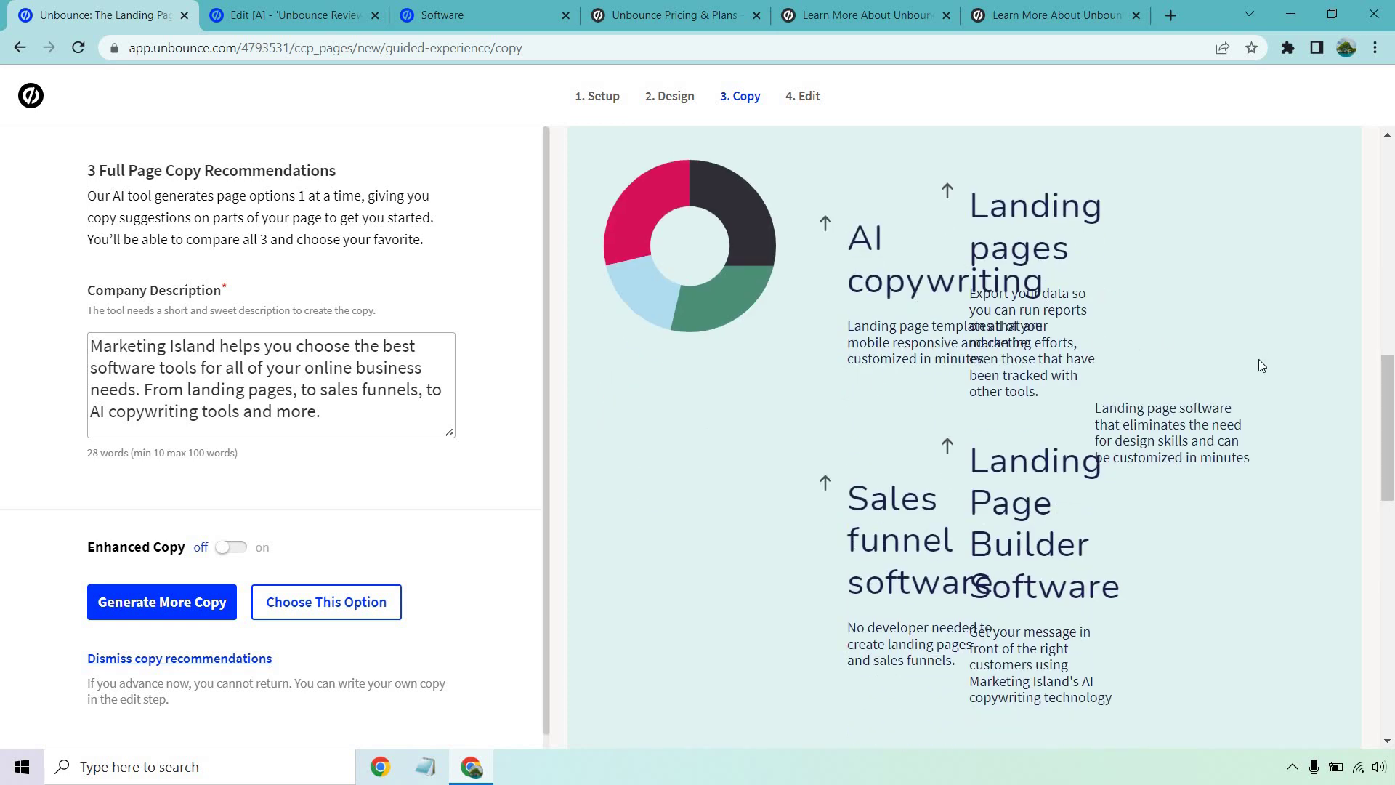
{"action": "scroll", "coordinate": [1261, 365], "scroll_direction": "down", "scroll_amount": 2}
{"action": "scroll", "coordinate": [1261, 365], "scroll_direction": "down", "scroll_amount": 3}
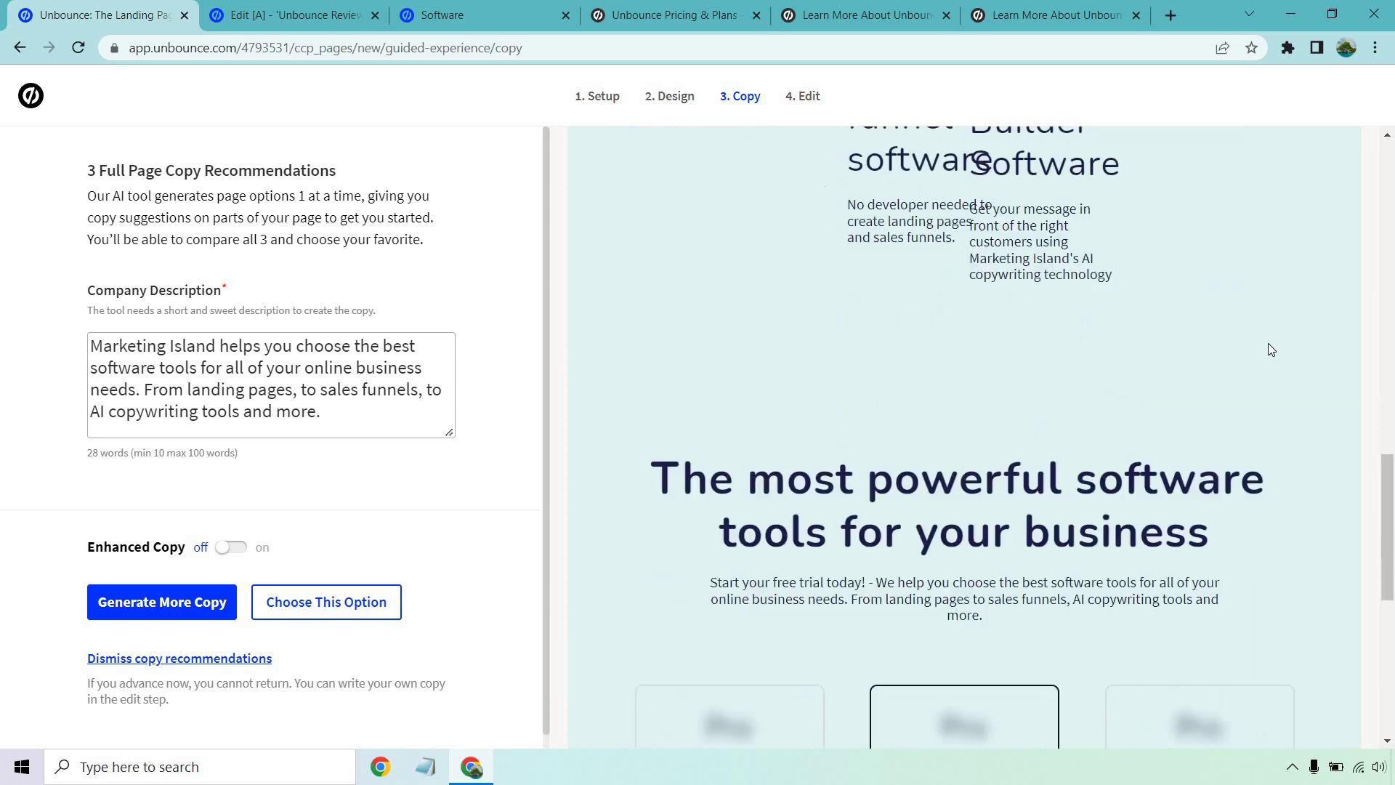
{"action": "scroll", "coordinate": [1270, 336], "scroll_direction": "down", "scroll_amount": 4}
{"action": "scroll", "coordinate": [1257, 334], "scroll_direction": "down", "scroll_amount": 2}
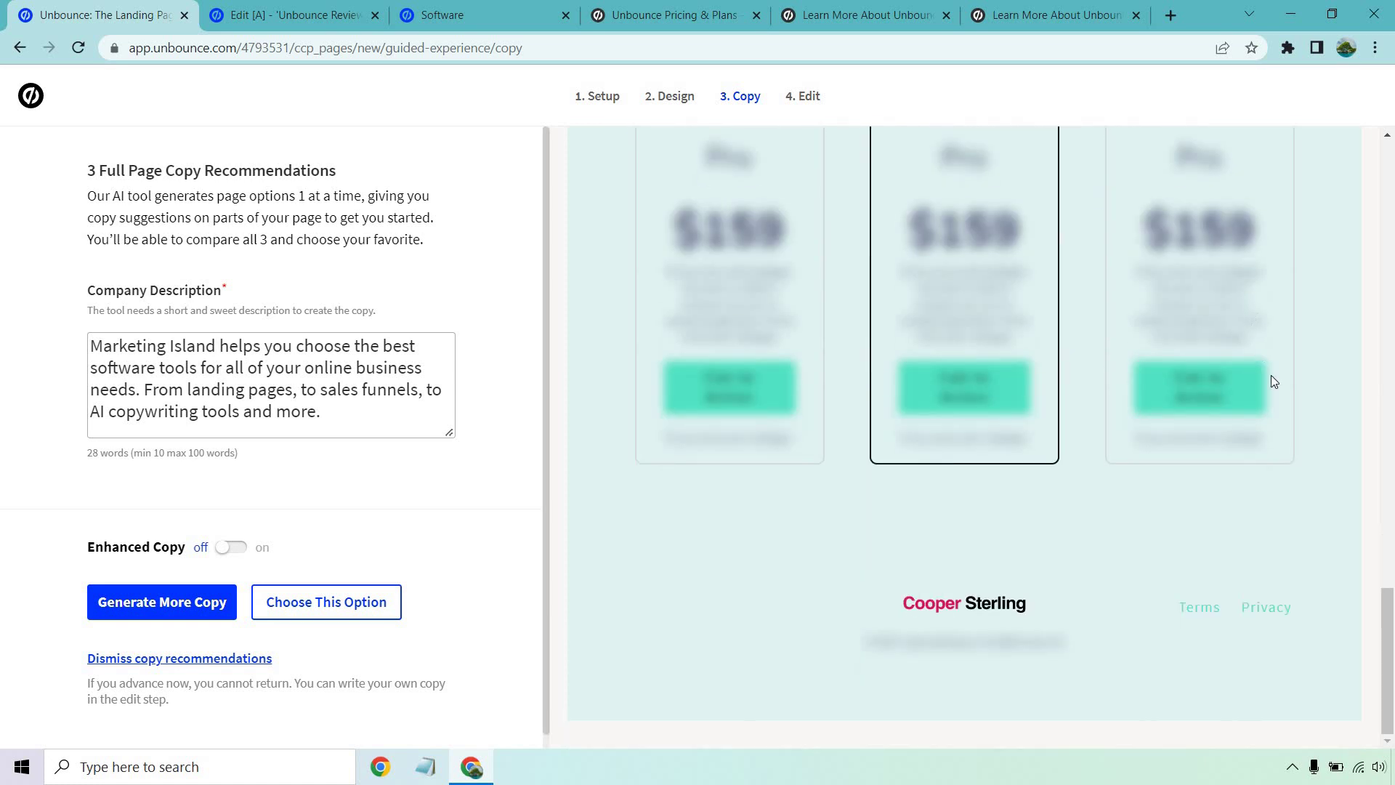
{"action": "scroll", "coordinate": [1298, 466], "scroll_direction": "up", "scroll_amount": 6}
{"action": "scroll", "coordinate": [1298, 466], "scroll_direction": "up", "scroll_amount": 8}
{"action": "scroll", "coordinate": [1300, 473], "scroll_direction": "up", "scroll_amount": 5}
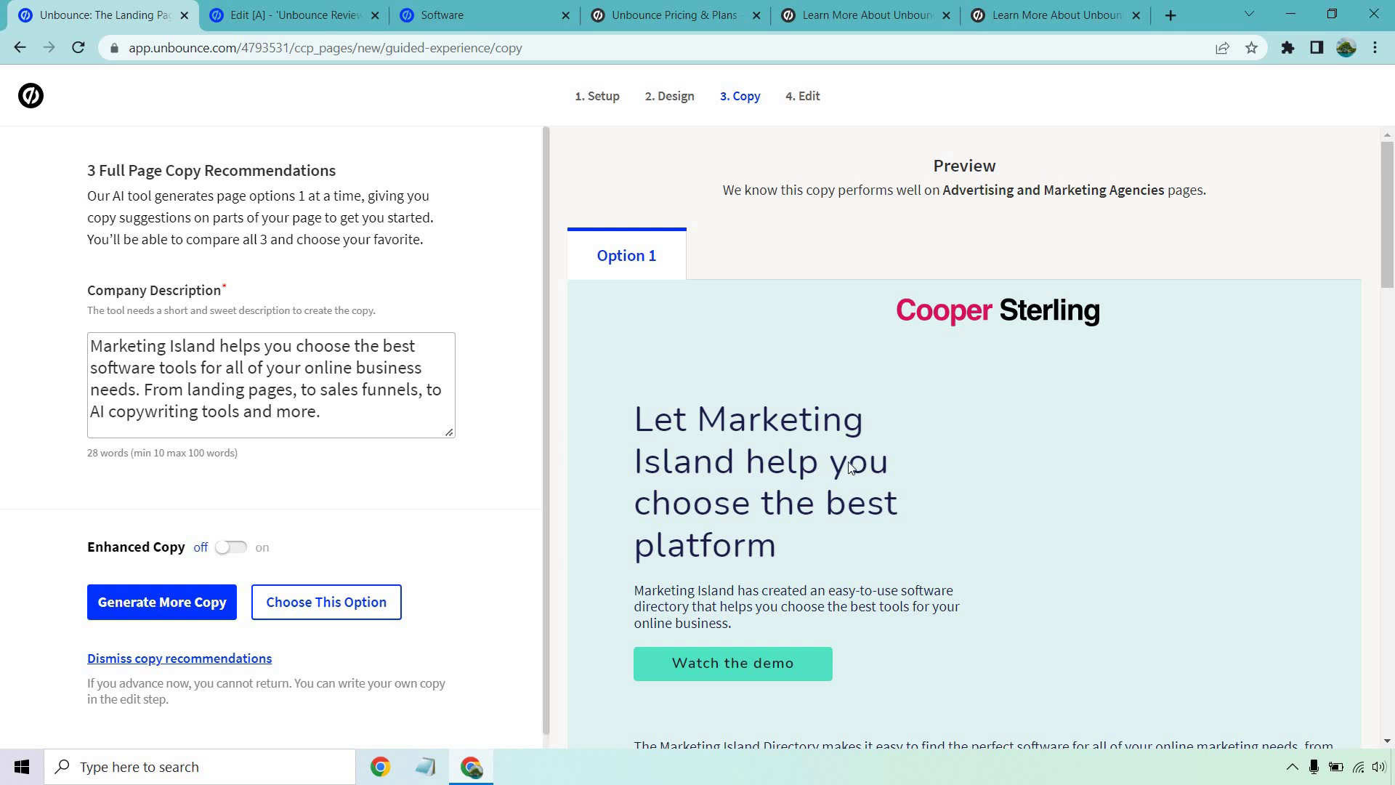
Step: Accept the Option 1 copy and look through My New Page in the editor
{"action": "left_click", "coordinate": [361, 613]}
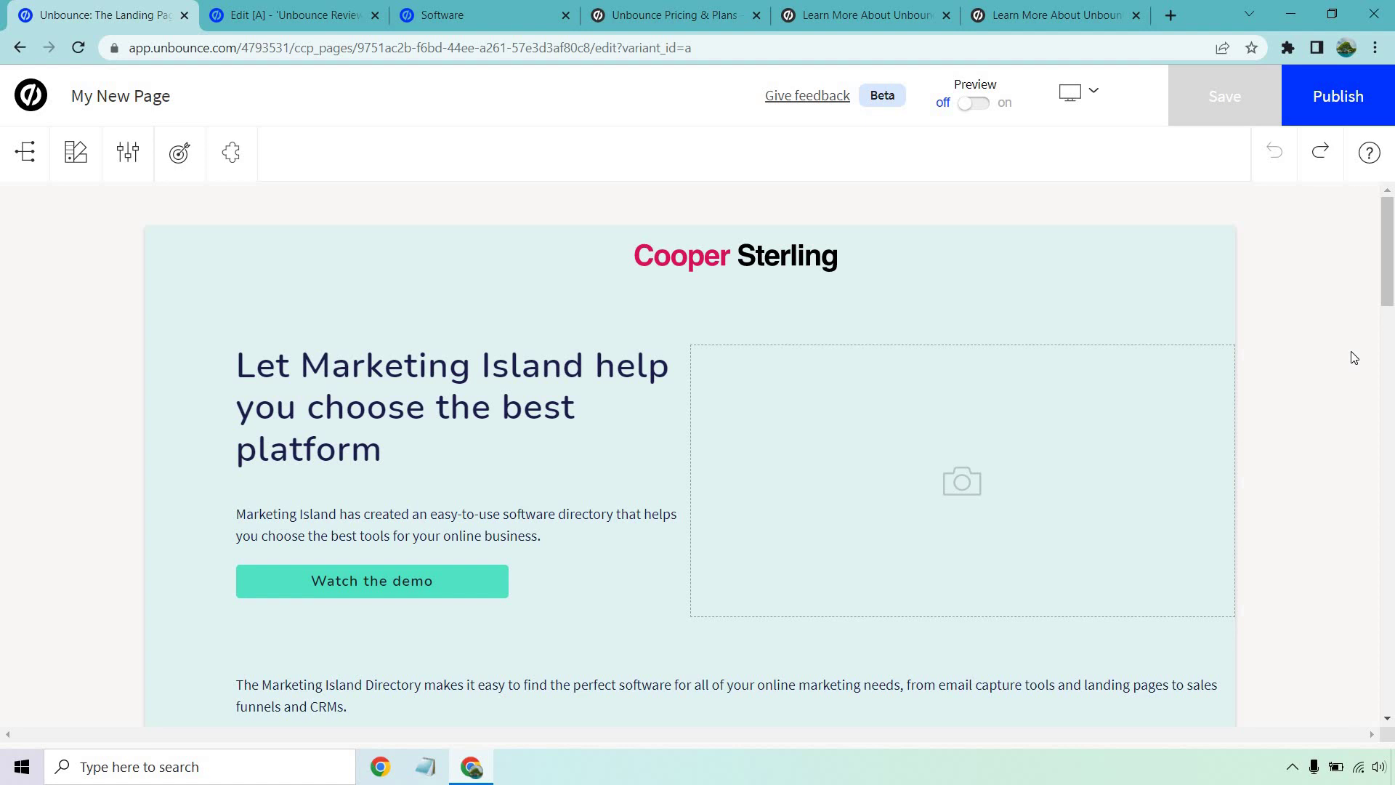
{"action": "scroll", "coordinate": [1354, 358], "scroll_direction": "down", "scroll_amount": 5}
{"action": "scroll", "coordinate": [1354, 357], "scroll_direction": "down", "scroll_amount": 4}
{"action": "scroll", "coordinate": [1354, 358], "scroll_direction": "down", "scroll_amount": 5}
{"action": "scroll", "coordinate": [1354, 357], "scroll_direction": "down", "scroll_amount": 5}
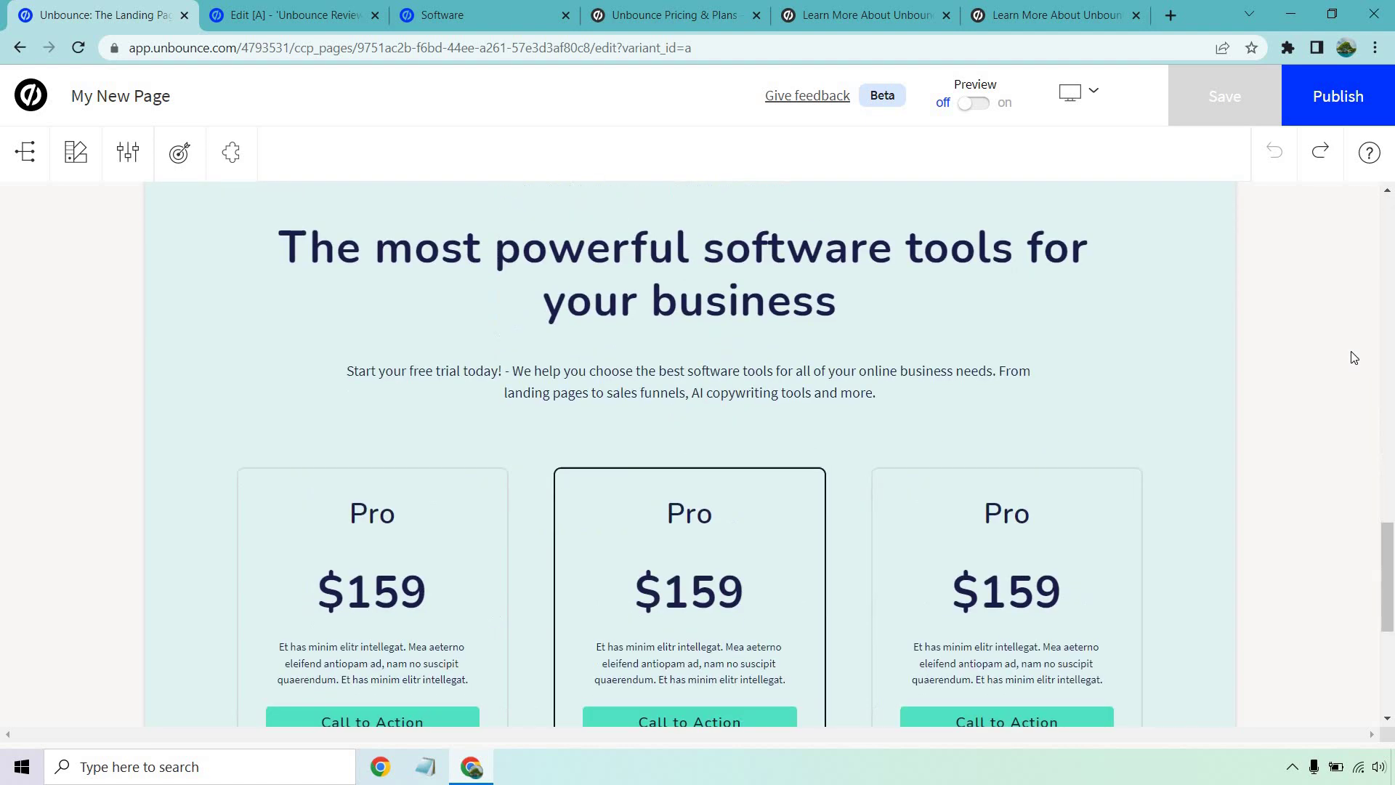
{"action": "scroll", "coordinate": [1352, 356], "scroll_direction": "down", "scroll_amount": 5}
{"action": "scroll", "coordinate": [1344, 433], "scroll_direction": "up", "scroll_amount": 10}
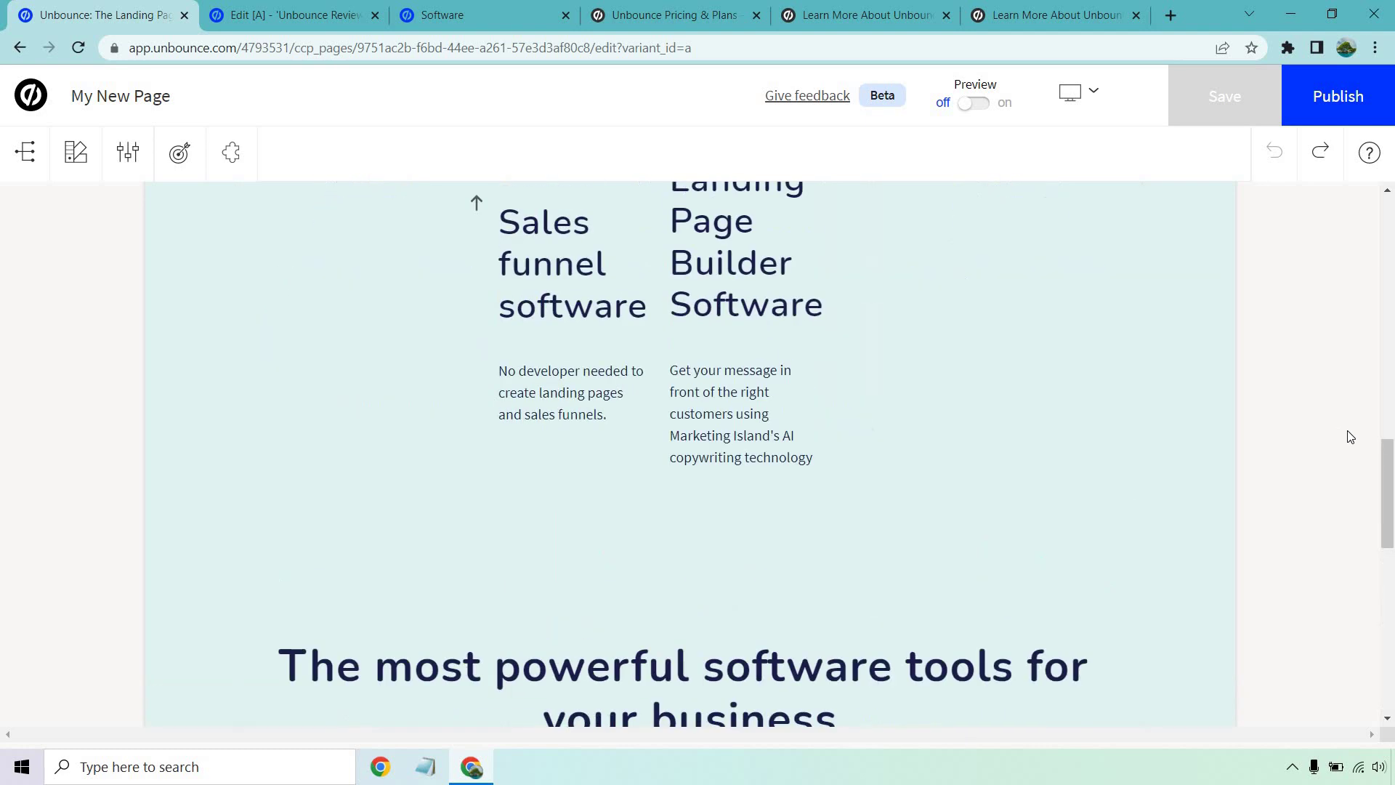
{"action": "scroll", "coordinate": [1350, 436], "scroll_direction": "up", "scroll_amount": 5}
{"action": "scroll", "coordinate": [1349, 436], "scroll_direction": "up", "scroll_amount": 5}
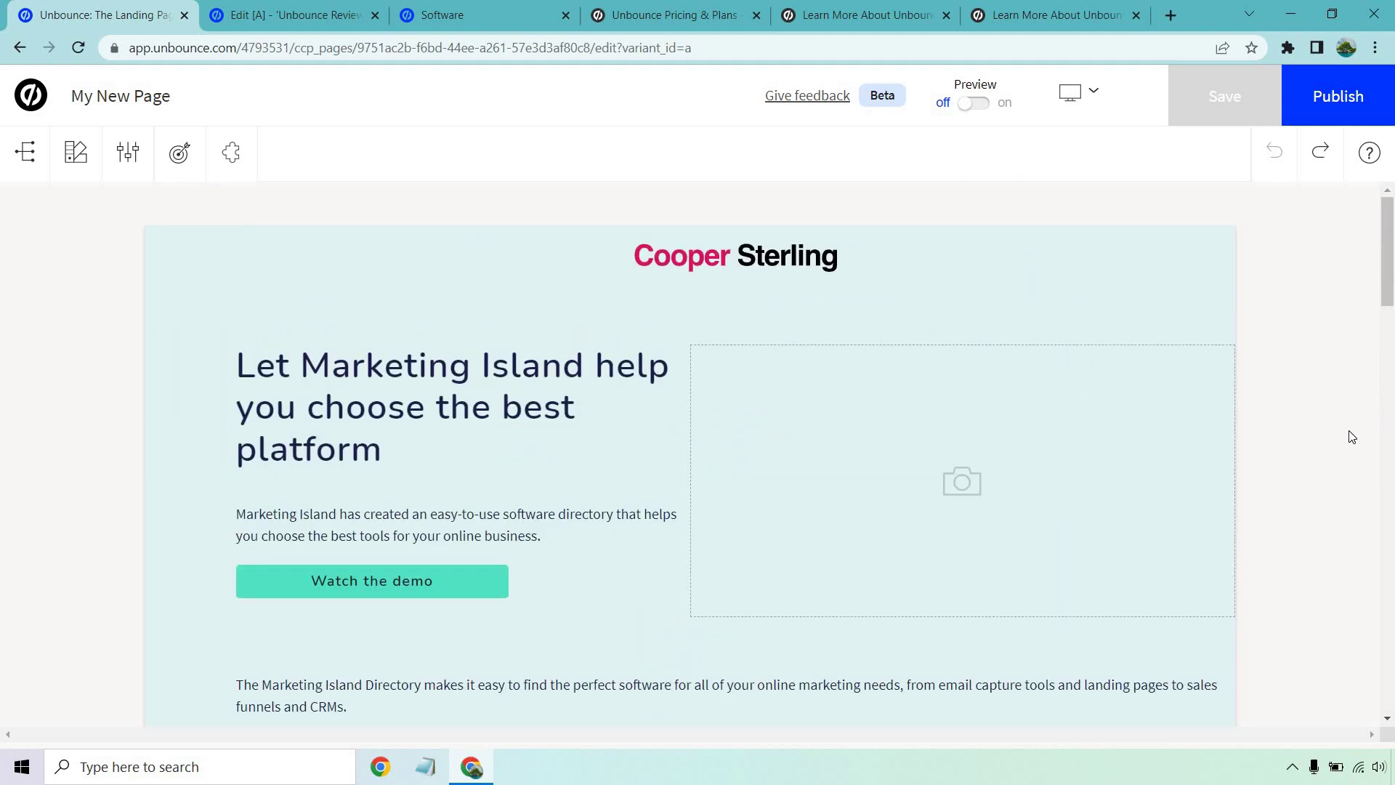
Step: On the Unbounce Review page in the classic builder, delete the blue welcome intro section
{"action": "left_click", "coordinate": [276, 10]}
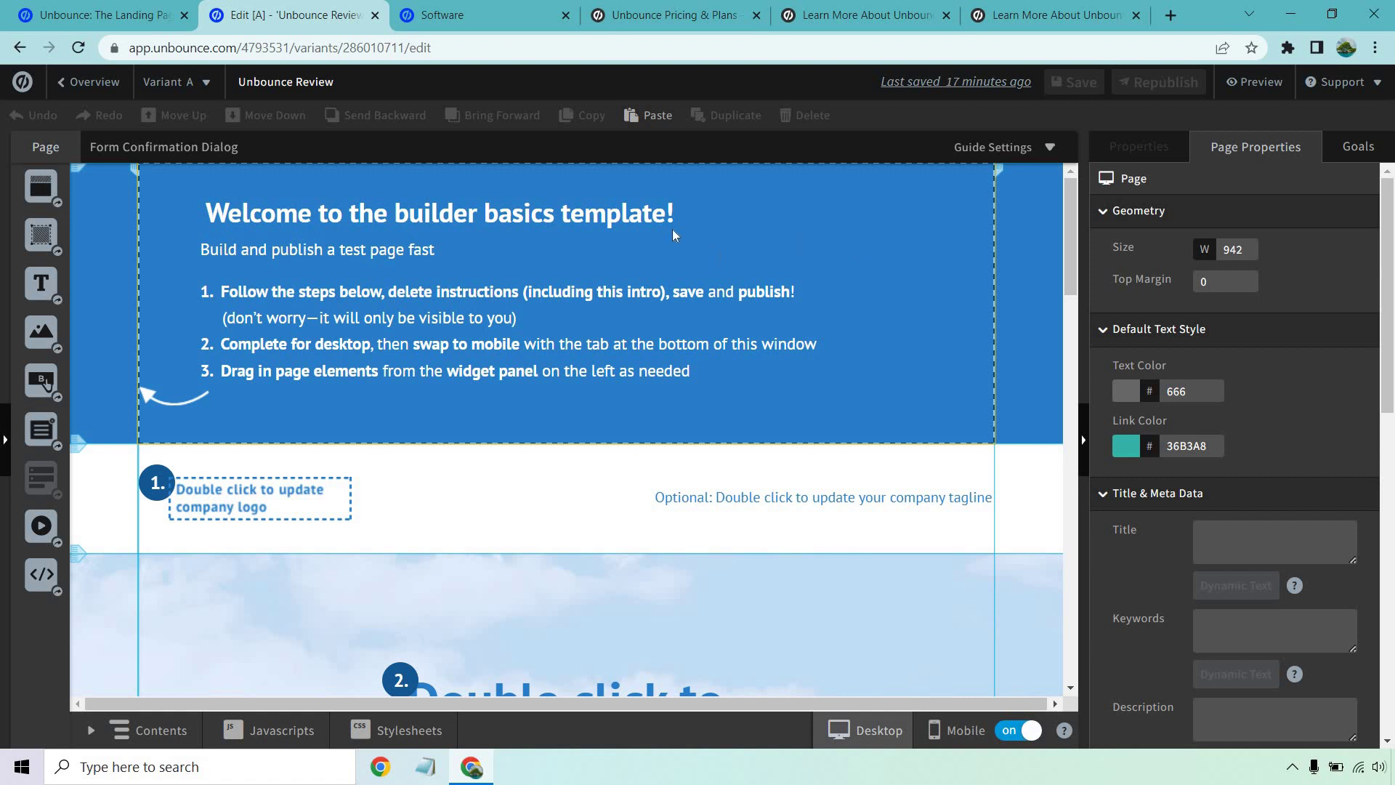
{"action": "left_click", "coordinate": [890, 281]}
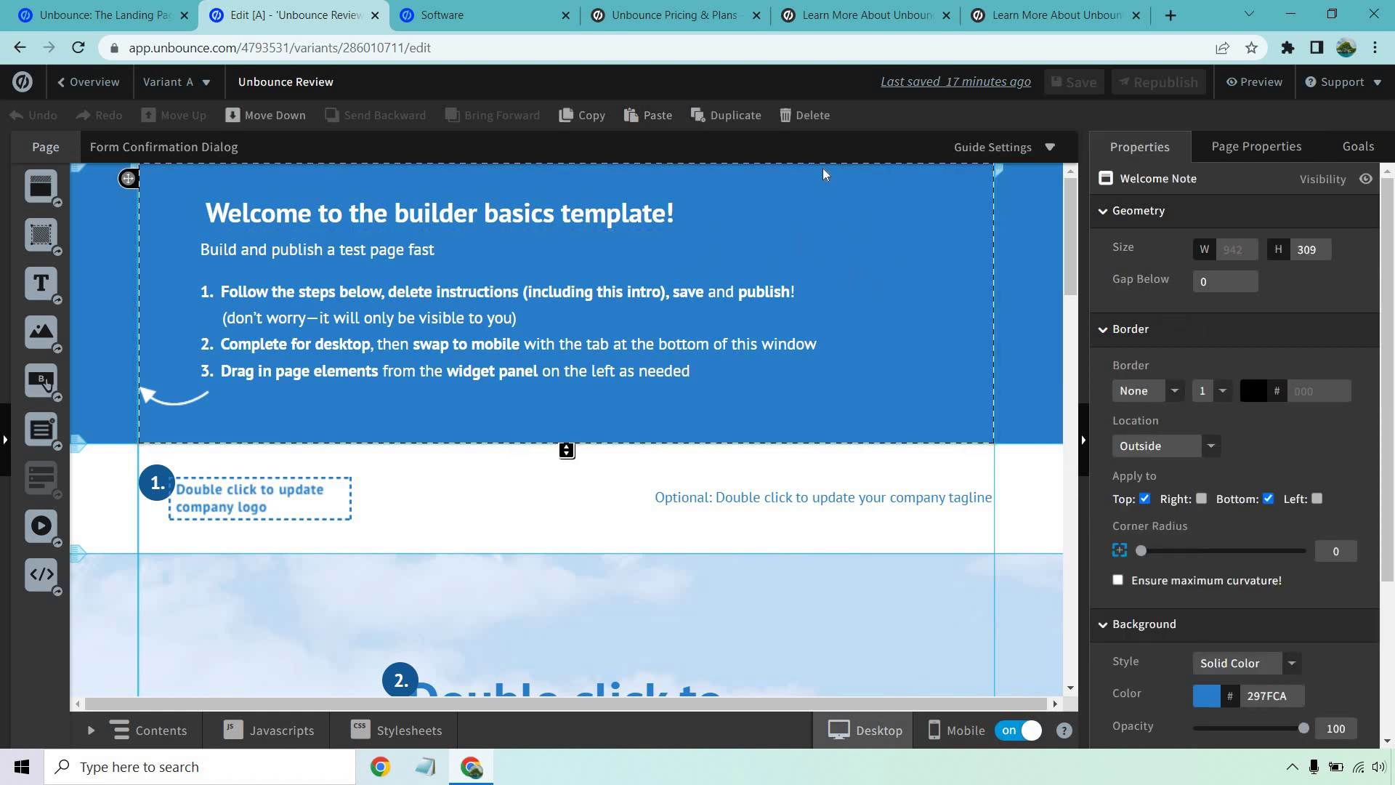
{"action": "left_click", "coordinate": [805, 115]}
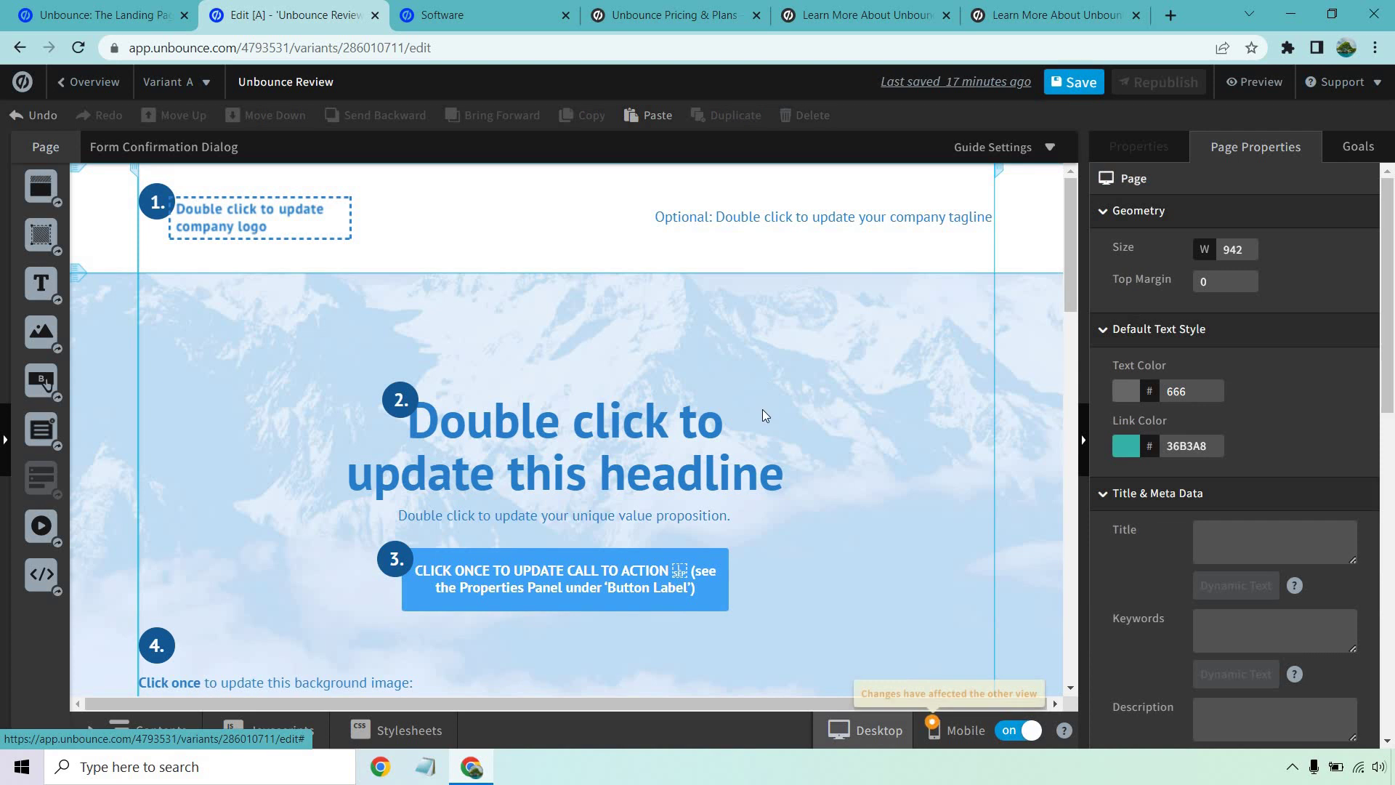
Step: Replace the logo placeholder with the uploaded island photo, scaled to fit
{"action": "double_click", "coordinate": [279, 222]}
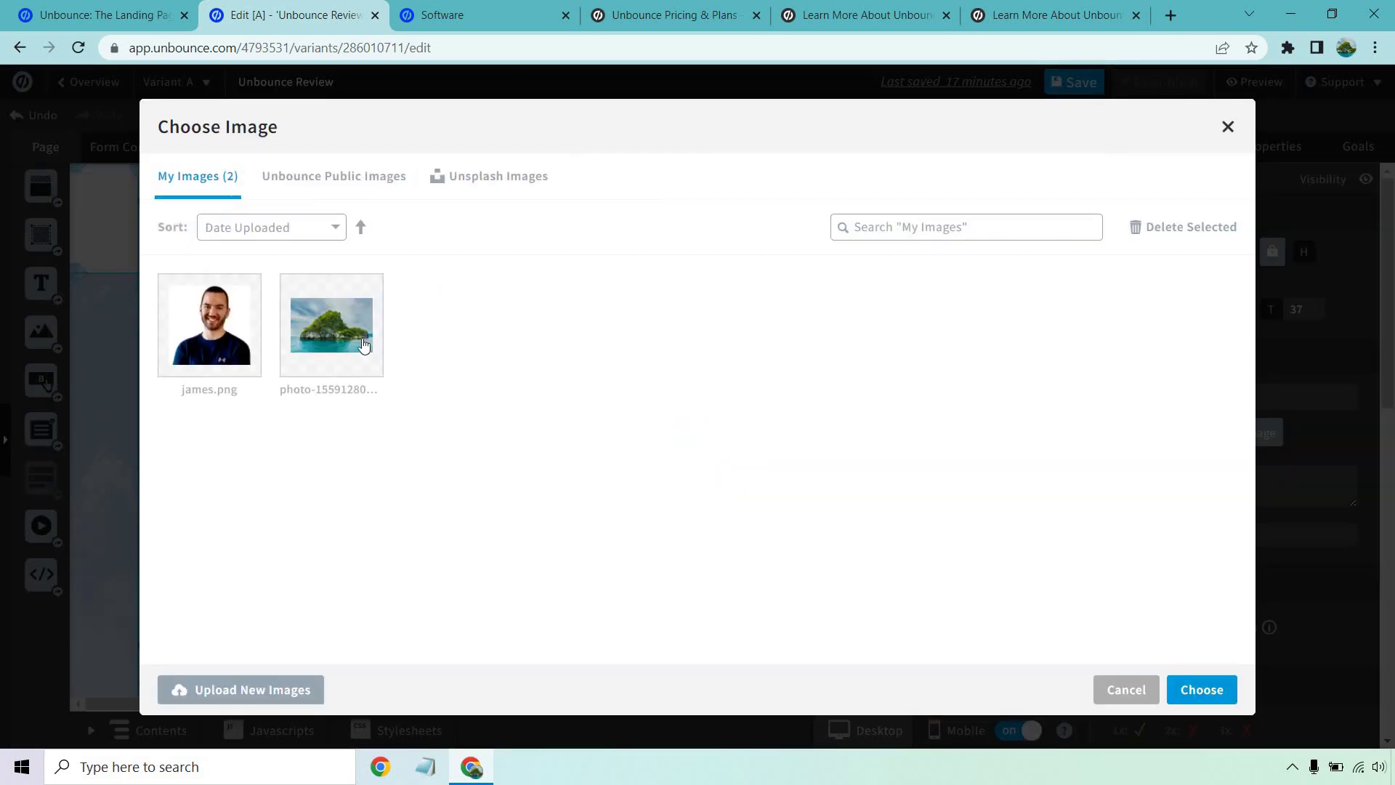
{"action": "left_click", "coordinate": [318, 336]}
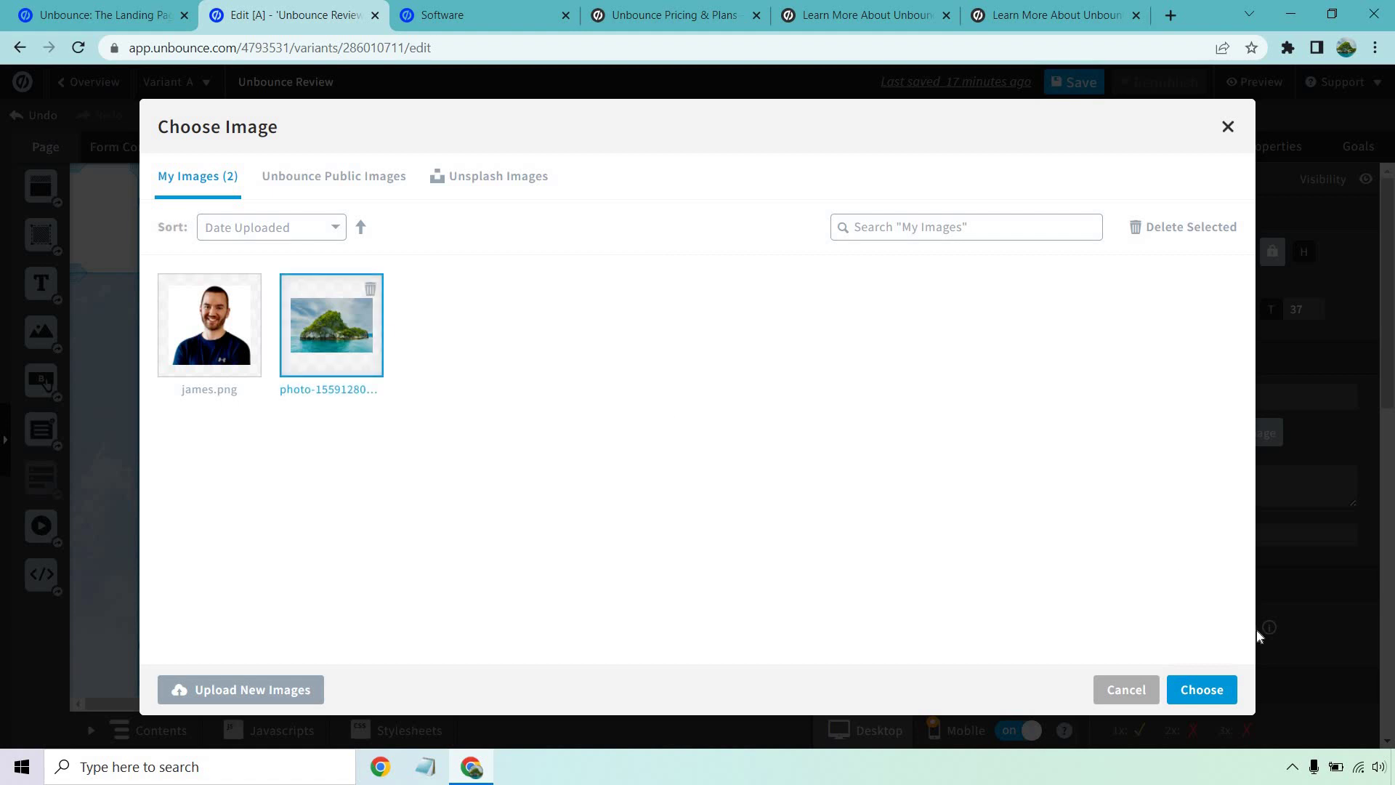
{"action": "left_click", "coordinate": [1202, 689]}
{"action": "left_click", "coordinate": [771, 440]}
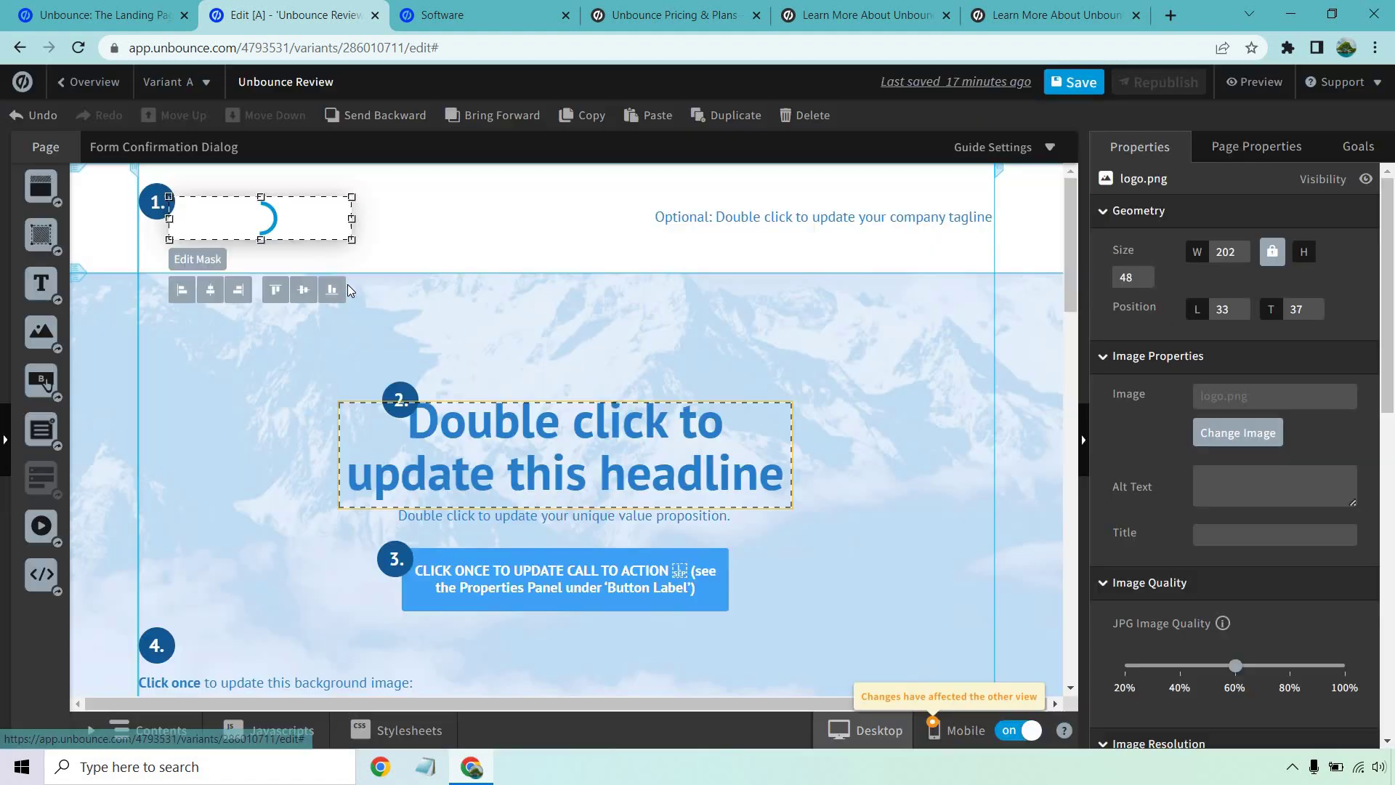
{"action": "left_click", "coordinate": [608, 448]}
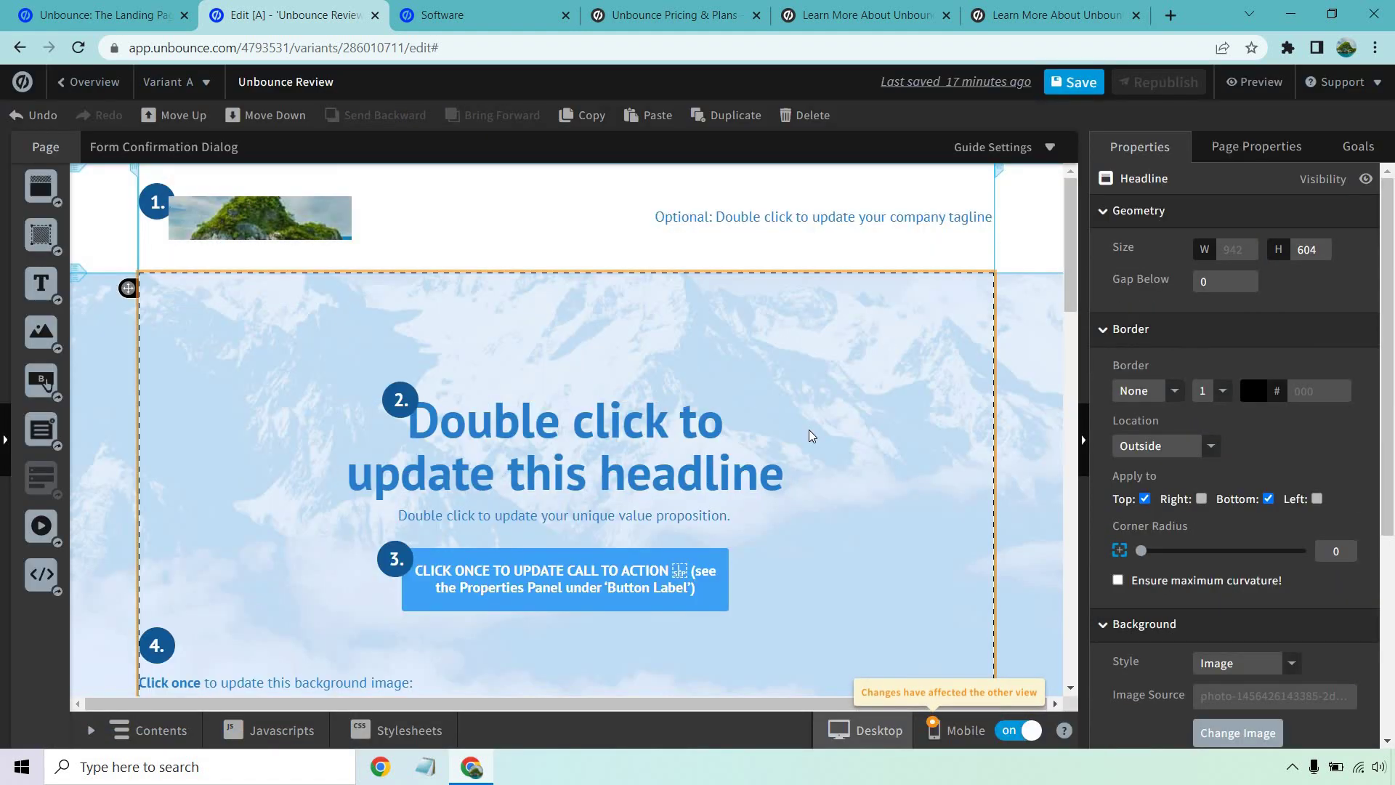
Step: Change the headline to 'Edit This And Then Type More'
{"action": "double_click", "coordinate": [608, 448]}
{"action": "type", "text": "Ed"}
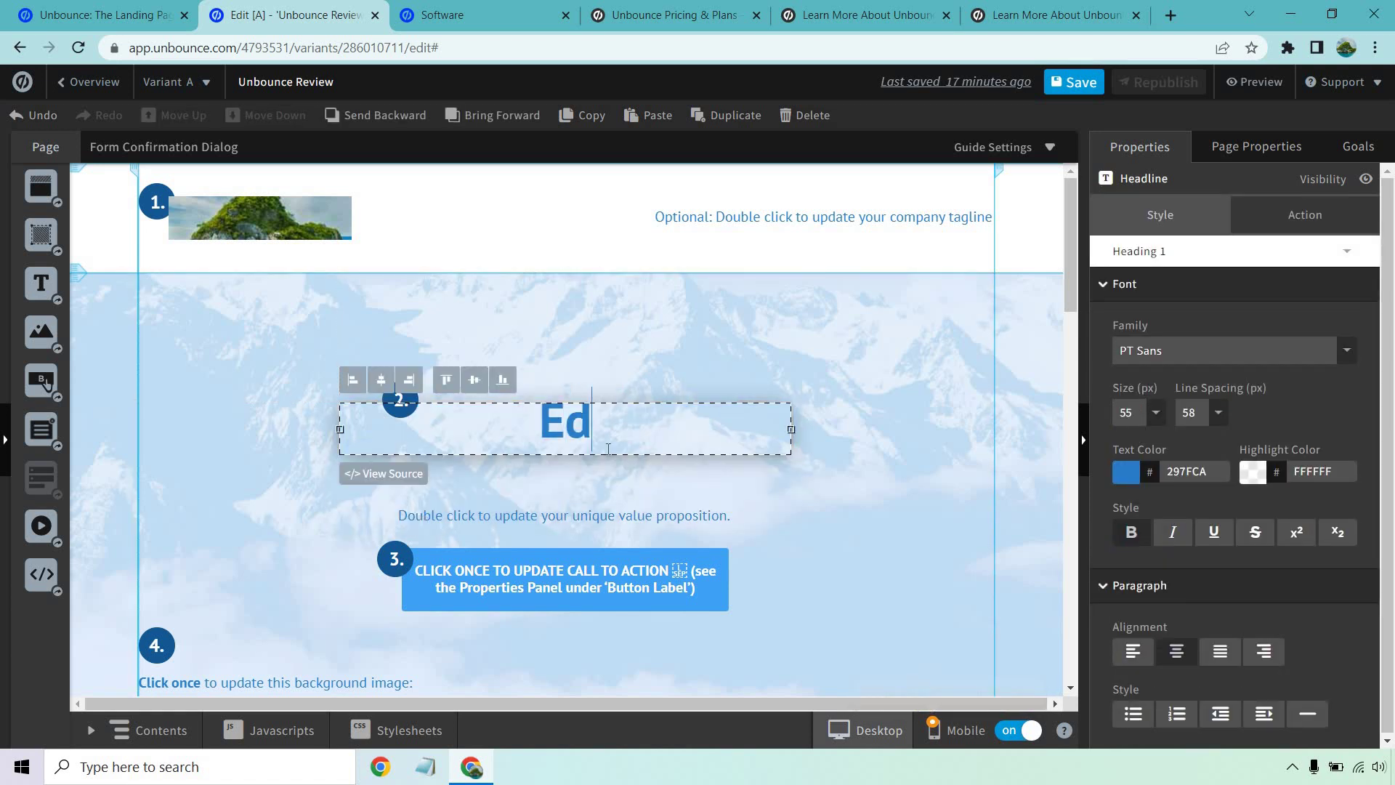
{"action": "type", "text": "it This And Then"}
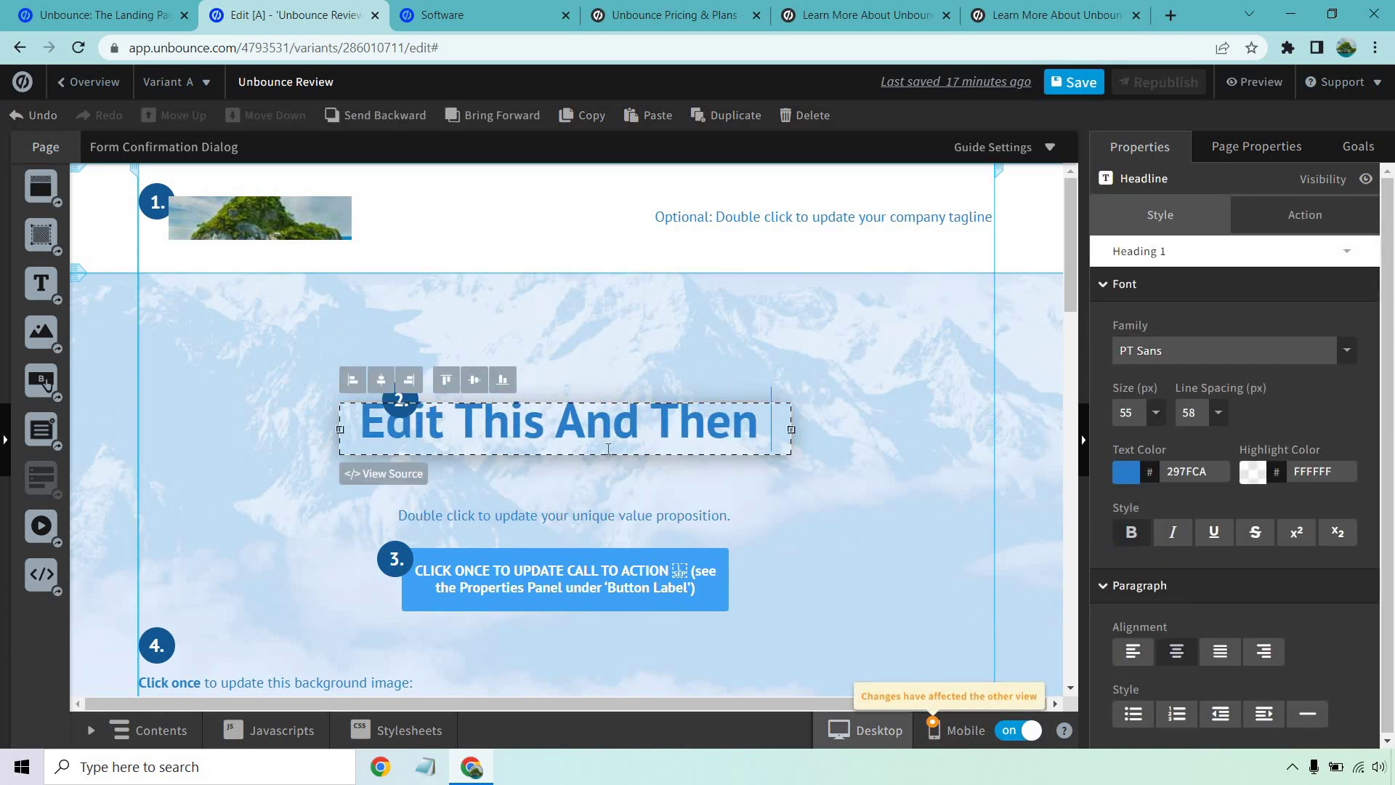
{"action": "type", "text": " Type More"}
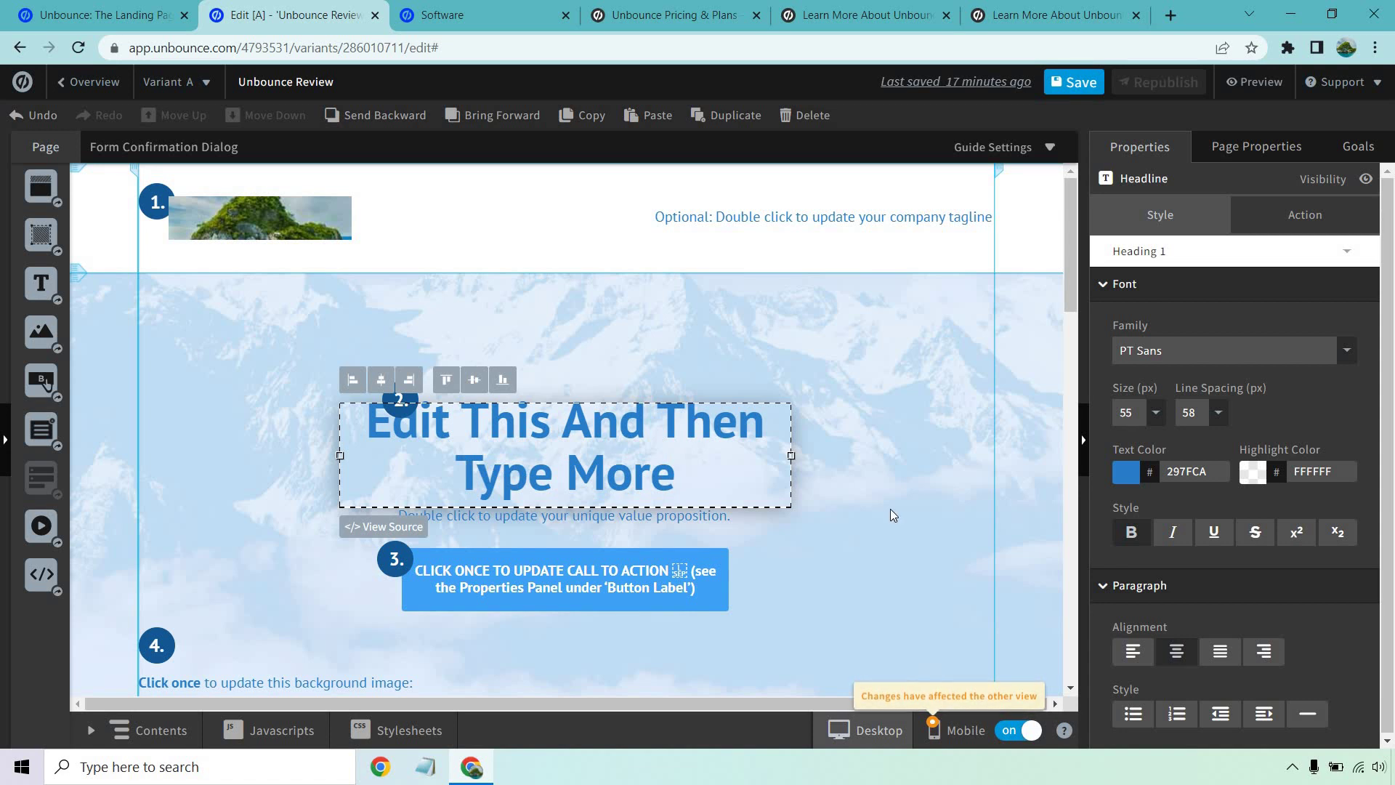
{"action": "left_click", "coordinate": [914, 520]}
Step: Relabel the call-to-action button 'Click Here To Get Started Today'
{"action": "left_click", "coordinate": [629, 581]}
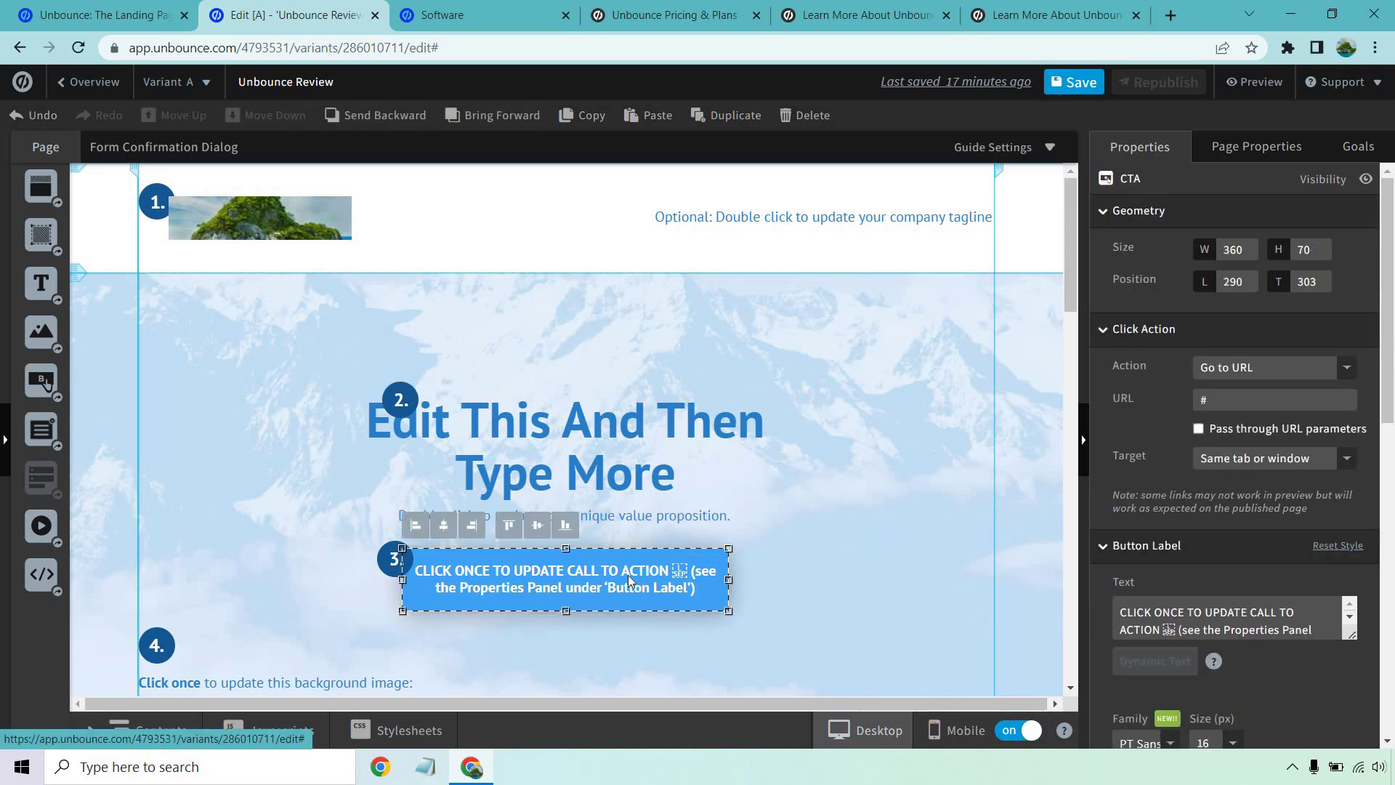
{"action": "triple_click", "coordinate": [1235, 621]}
{"action": "type", "text": "C"}
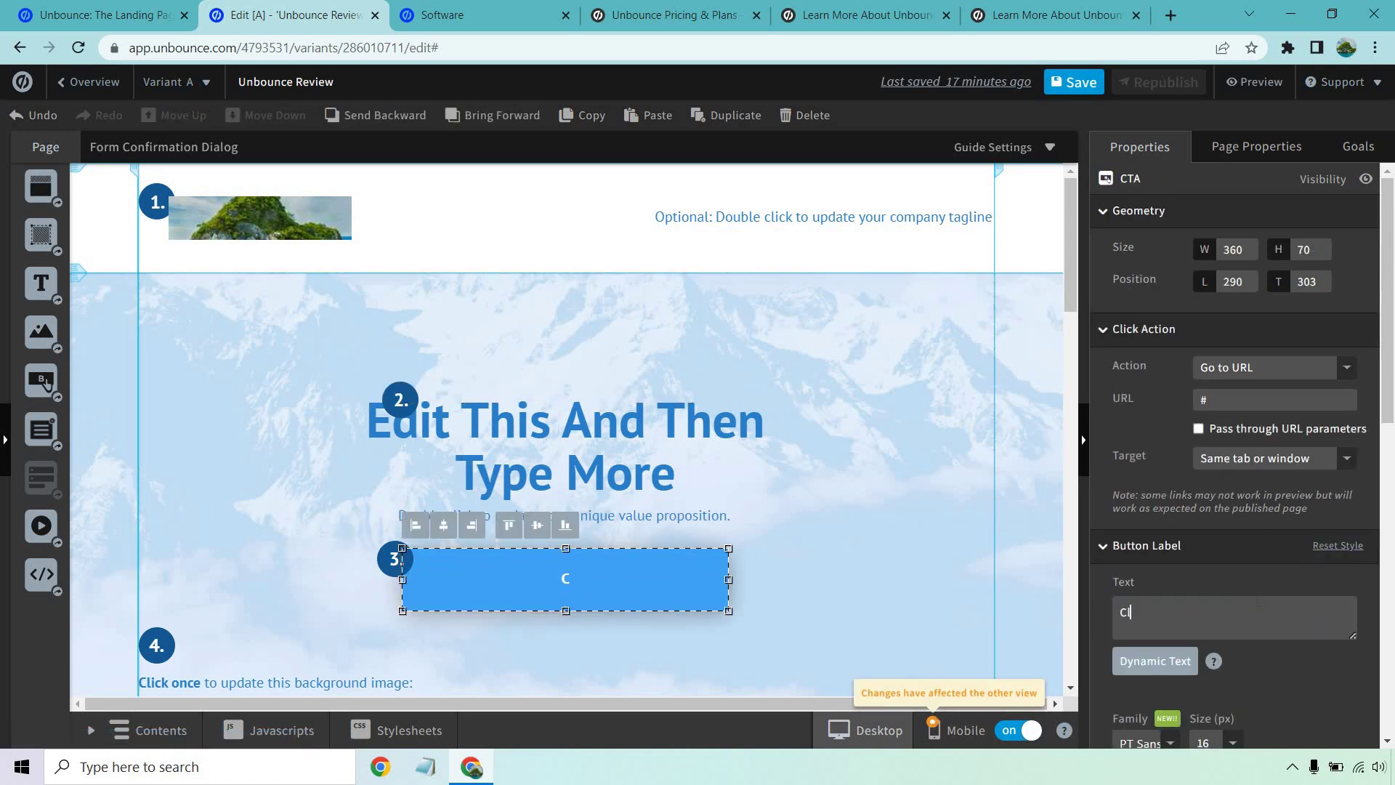
{"action": "type", "text": "lick Her"}
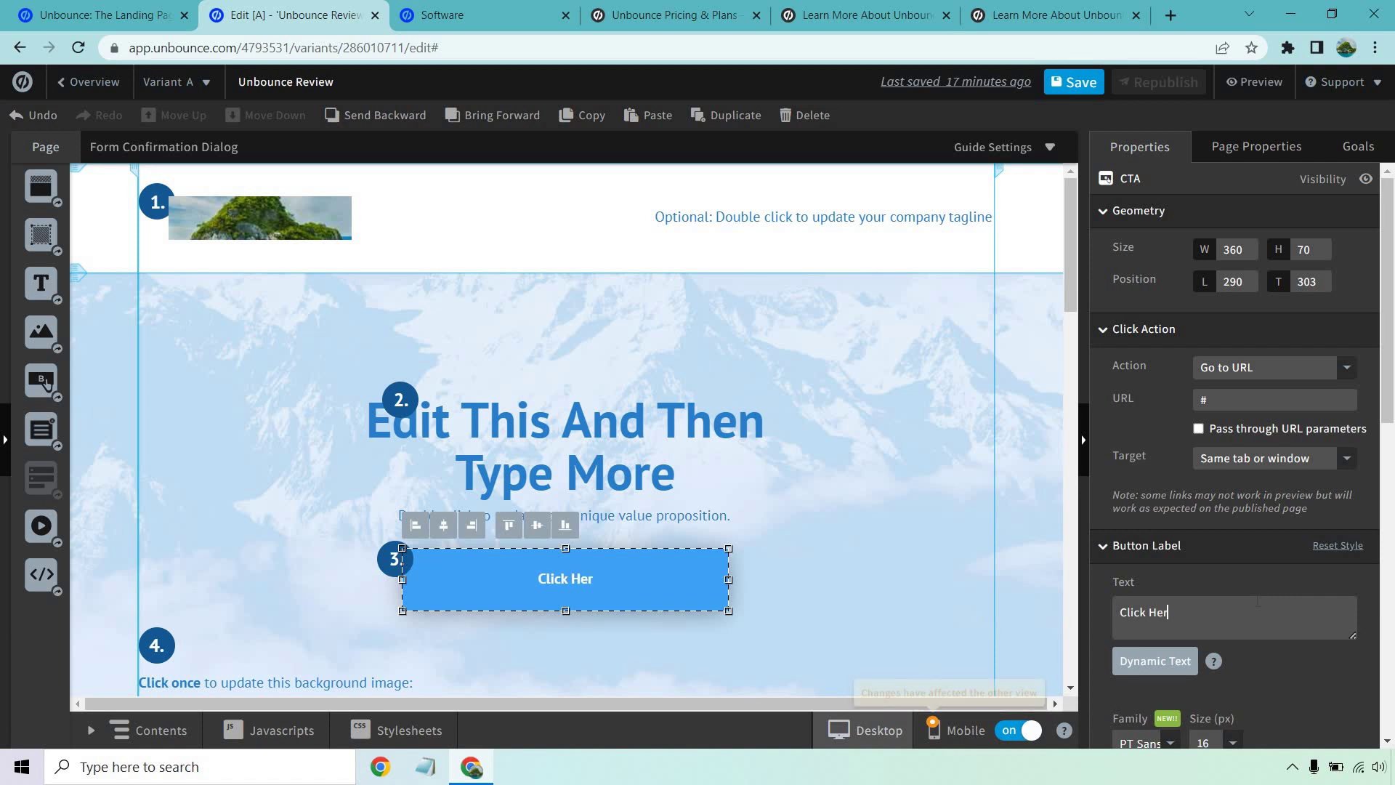
{"action": "type", "text": "e To Get St"}
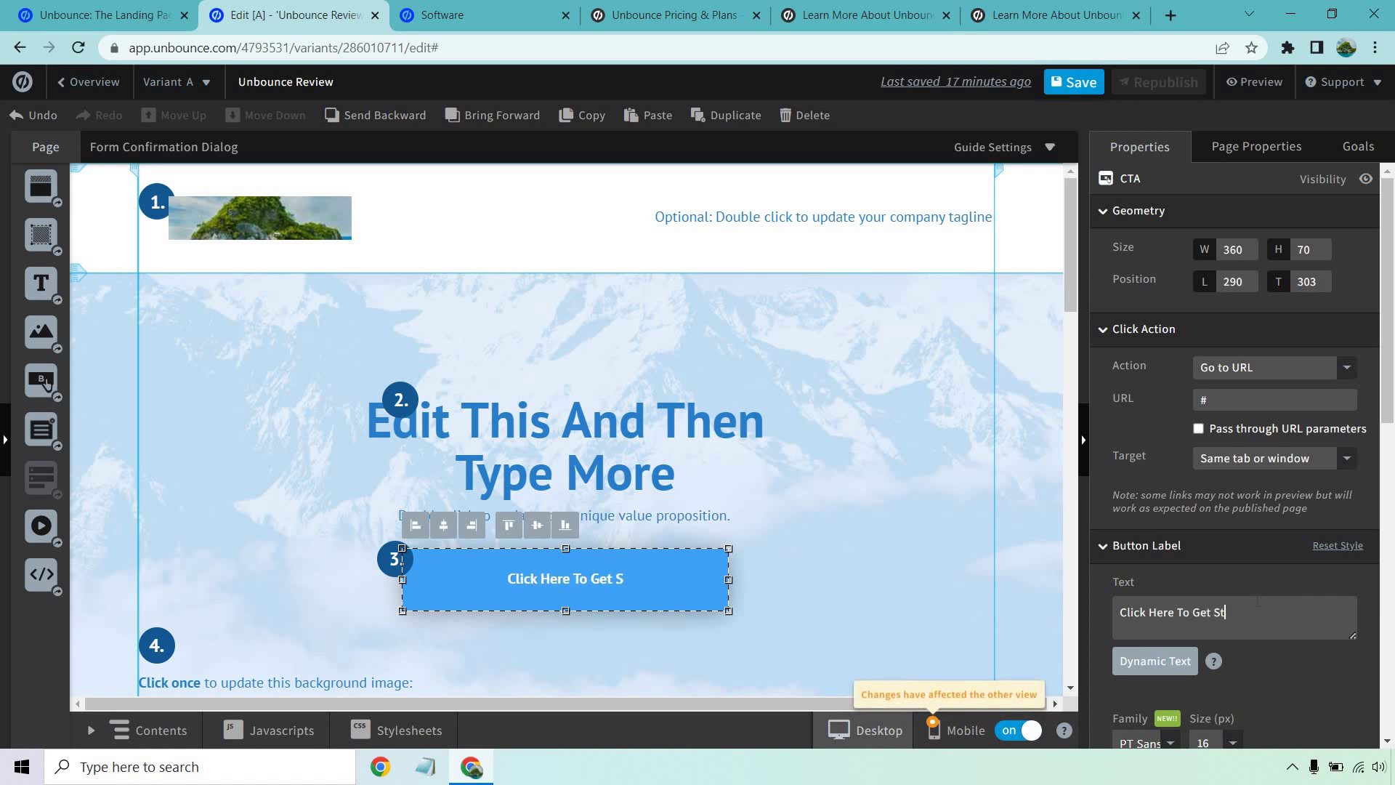
{"action": "type", "text": "arted Today"}
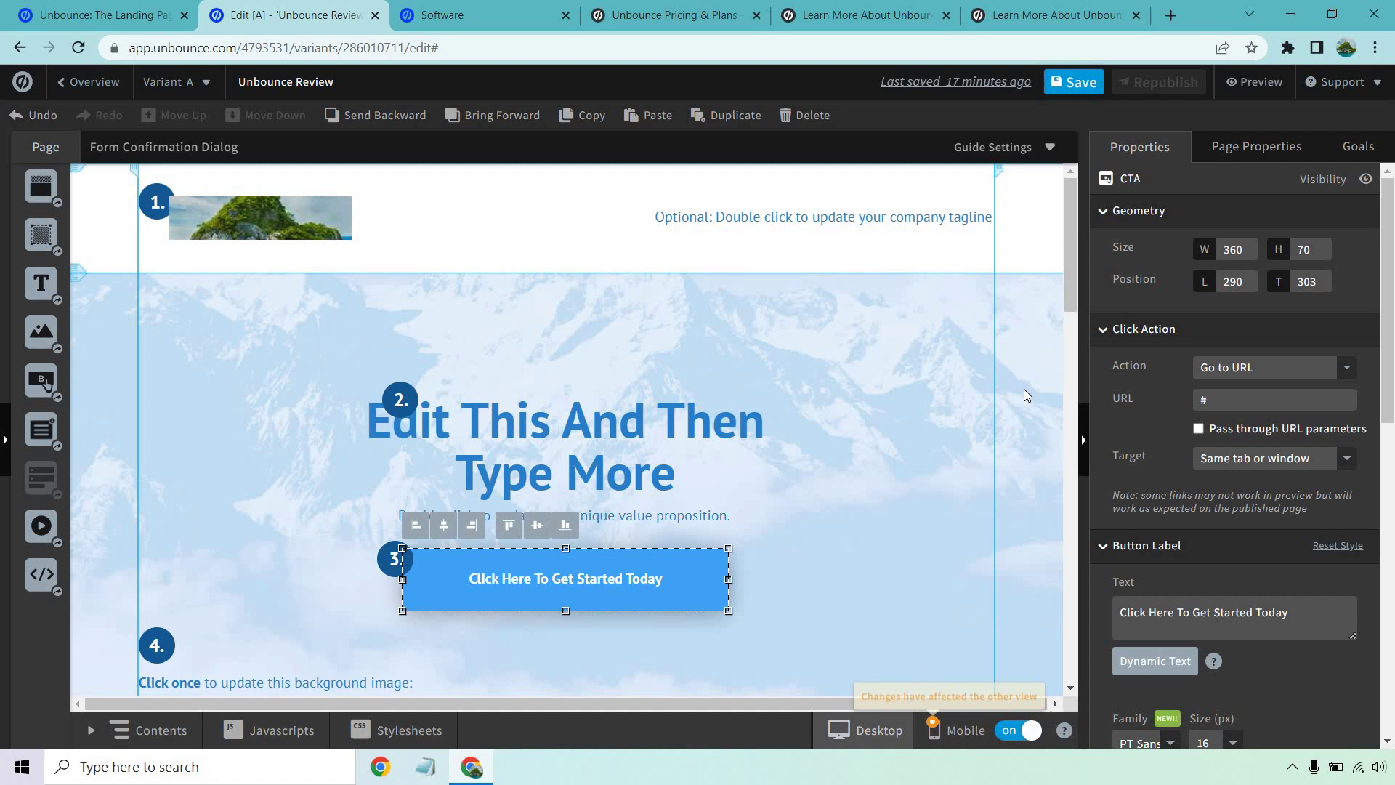
{"action": "left_click", "coordinate": [906, 391]}
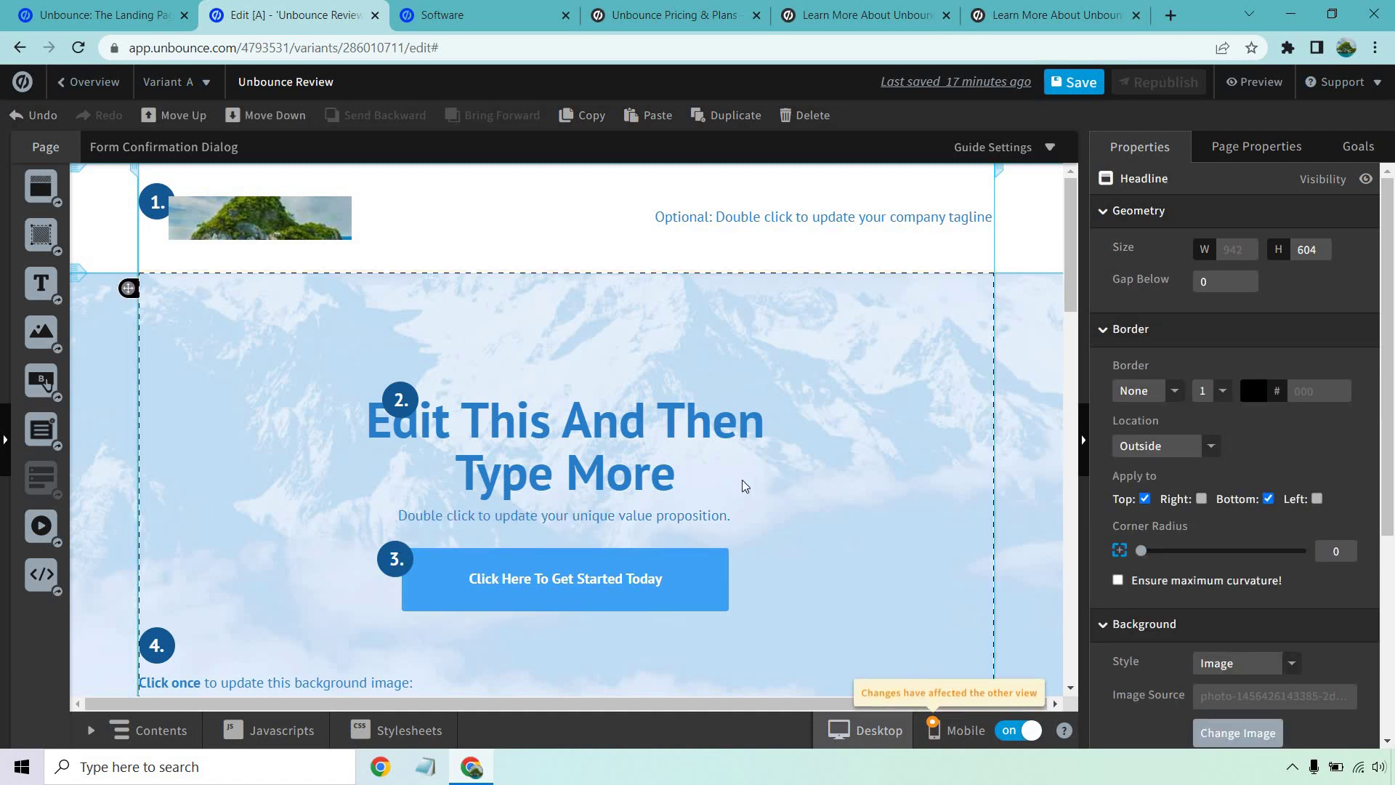
Step: Delete the value-proposition subtitle under the headline
{"action": "left_click", "coordinate": [699, 521]}
{"action": "left_click", "coordinate": [805, 115]}
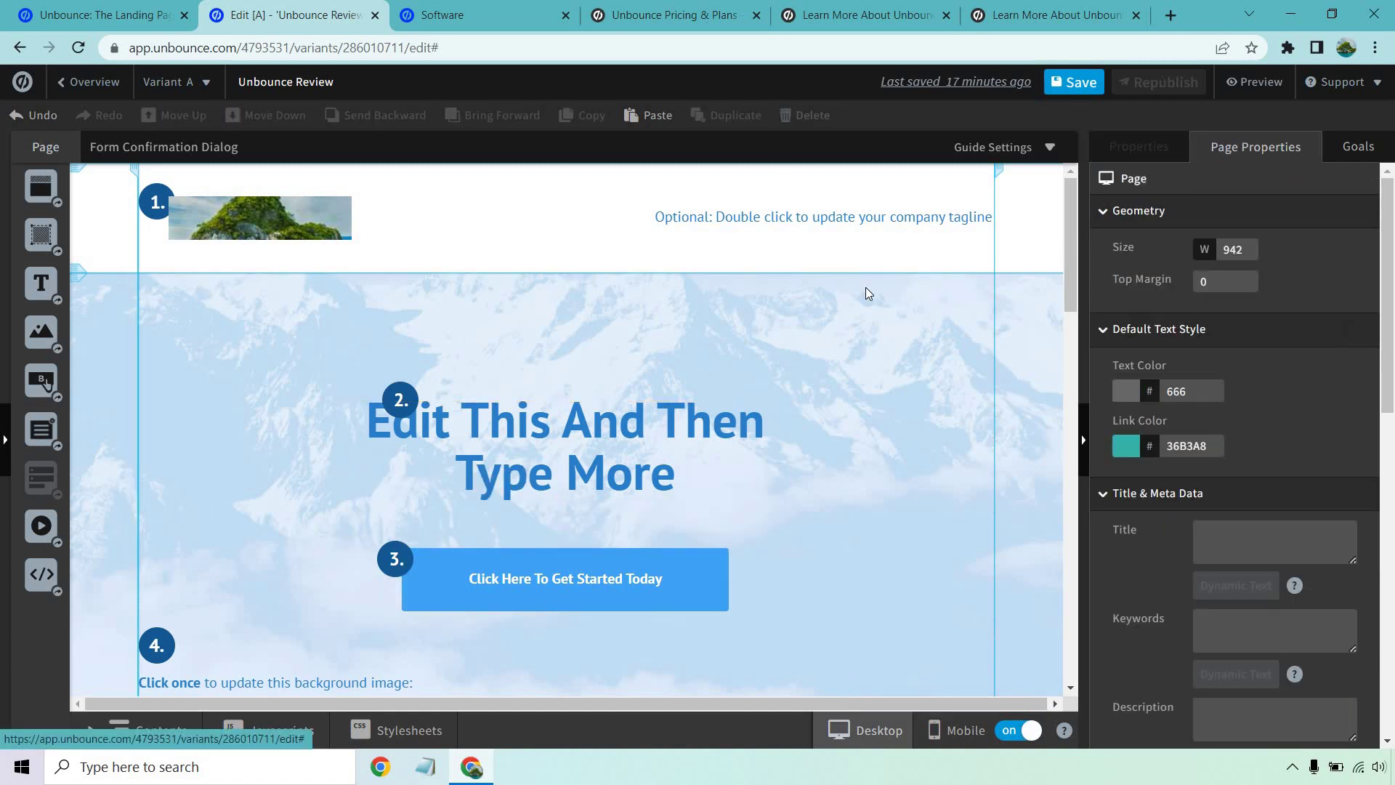
{"action": "left_click", "coordinate": [906, 352]}
{"action": "scroll", "coordinate": [906, 352], "scroll_direction": "down", "scroll_amount": 3}
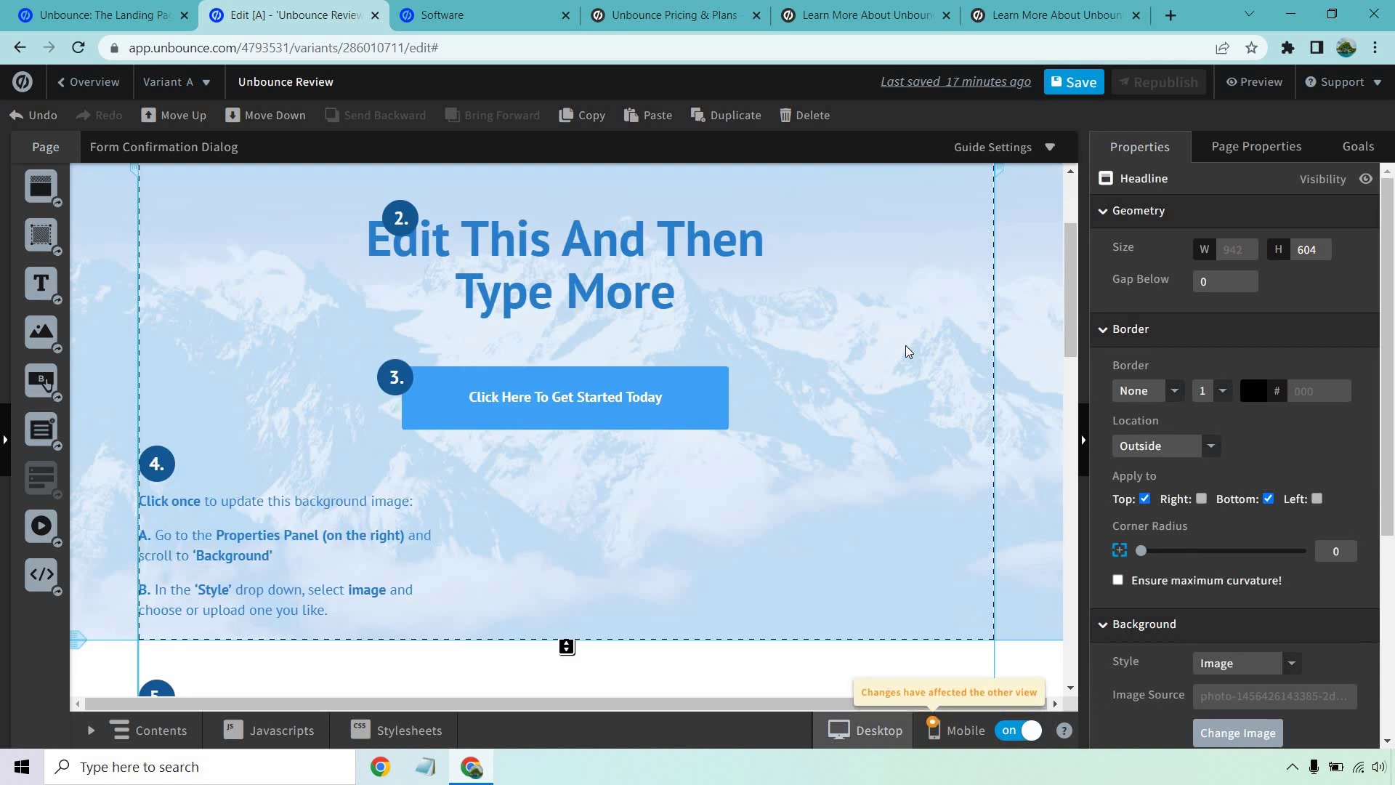
Step: Place the uploaded portrait photo in the image placeholder beside the sign-up form
{"action": "scroll", "coordinate": [906, 352], "scroll_direction": "down", "scroll_amount": 4}
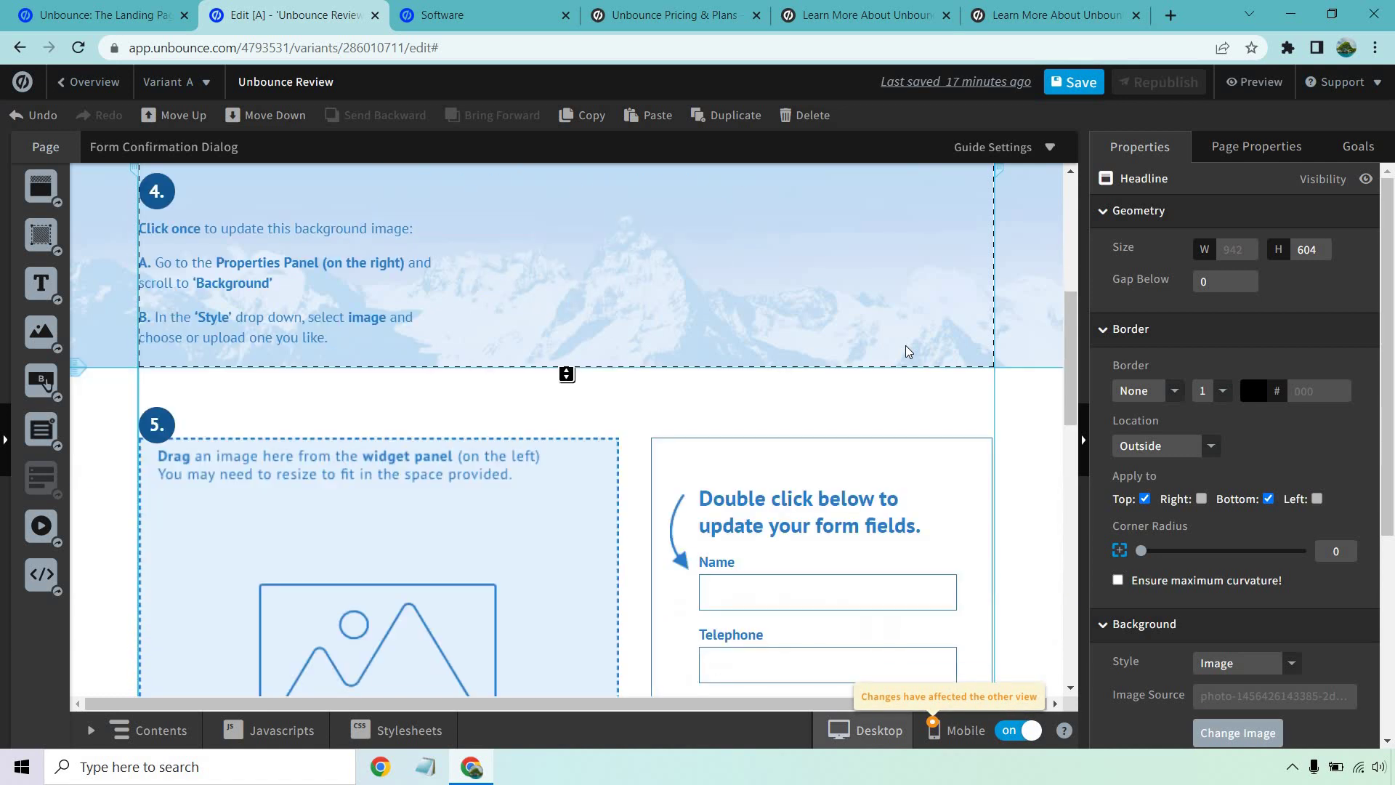
{"action": "scroll", "coordinate": [654, 360], "scroll_direction": "down", "scroll_amount": 2}
{"action": "left_click", "coordinate": [446, 364]}
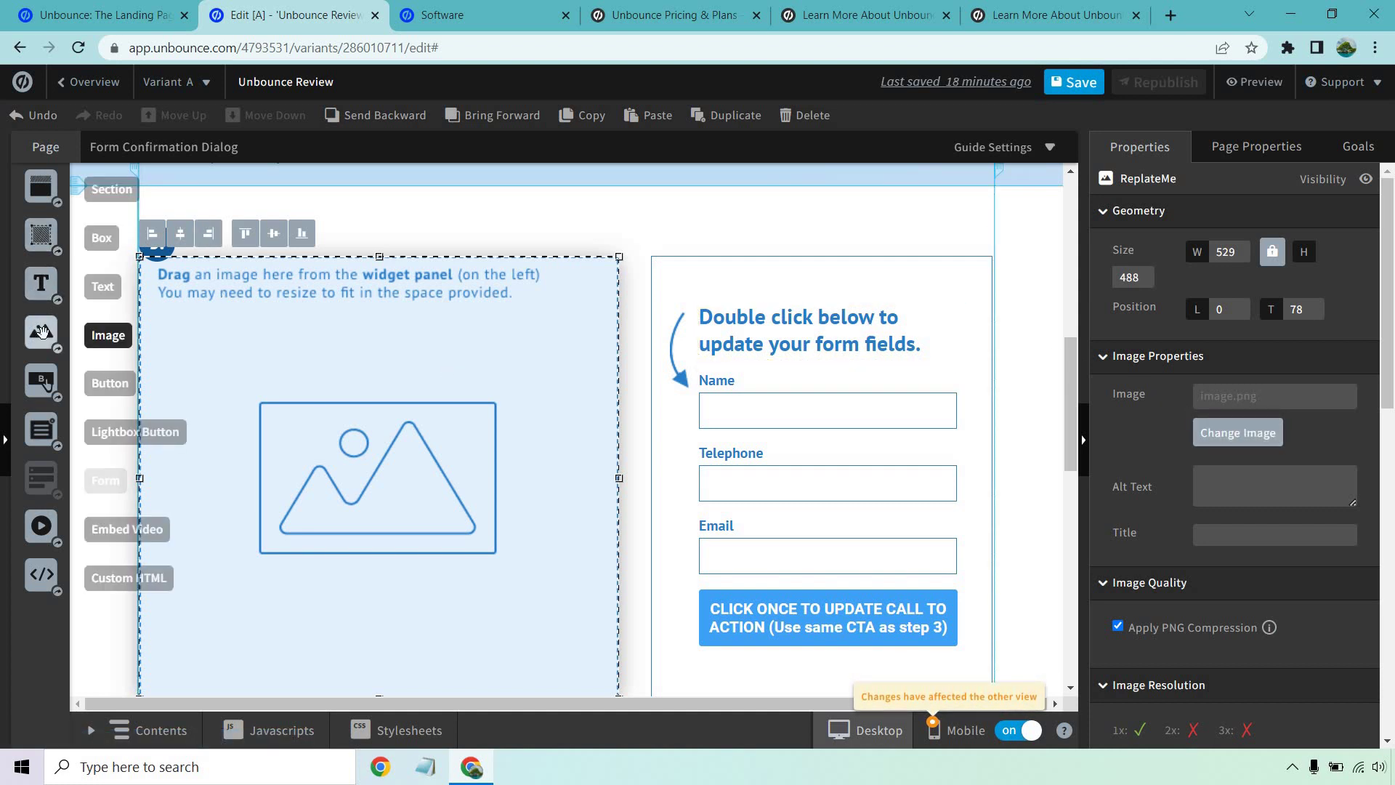
{"action": "left_click_drag", "start_coordinate": [43, 327], "coordinate": [367, 373]}
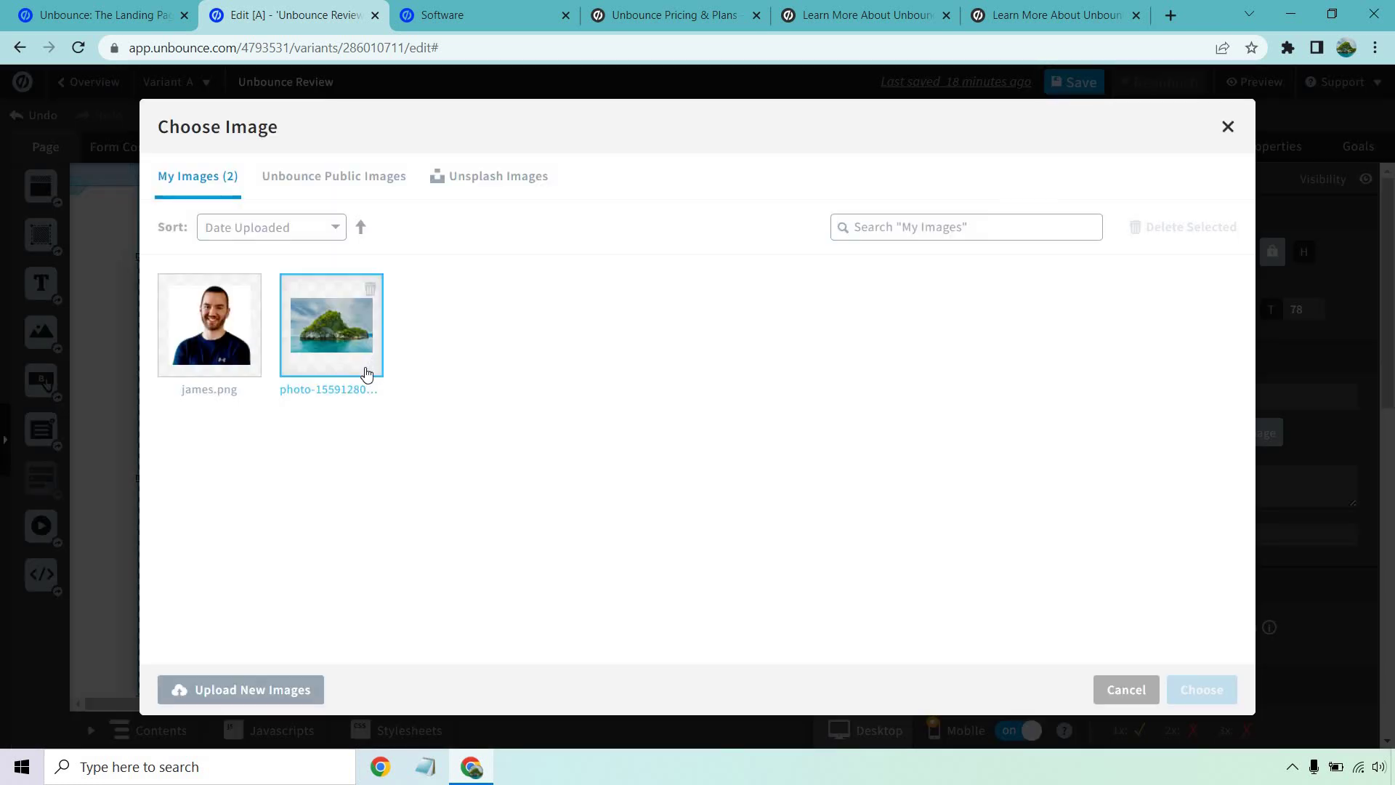
{"action": "left_click", "coordinate": [213, 354]}
{"action": "left_click", "coordinate": [1202, 690]}
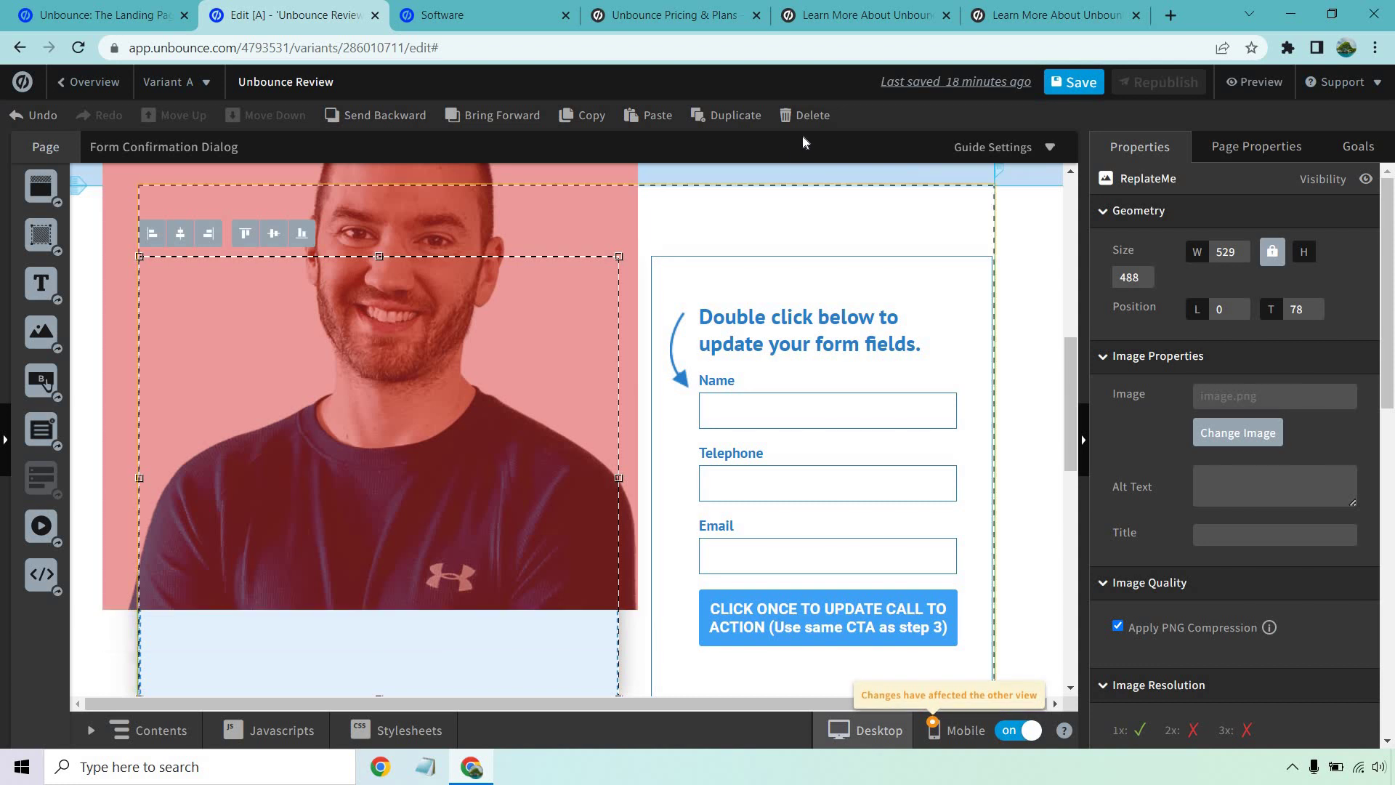
Step: Drag the portrait up beside the form, keeping it inside its section
{"action": "left_click", "coordinate": [802, 138]}
{"action": "scroll", "coordinate": [349, 323], "scroll_direction": "up", "scroll_amount": 2}
{"action": "left_click_drag", "start_coordinate": [349, 322], "coordinate": [430, 494]}
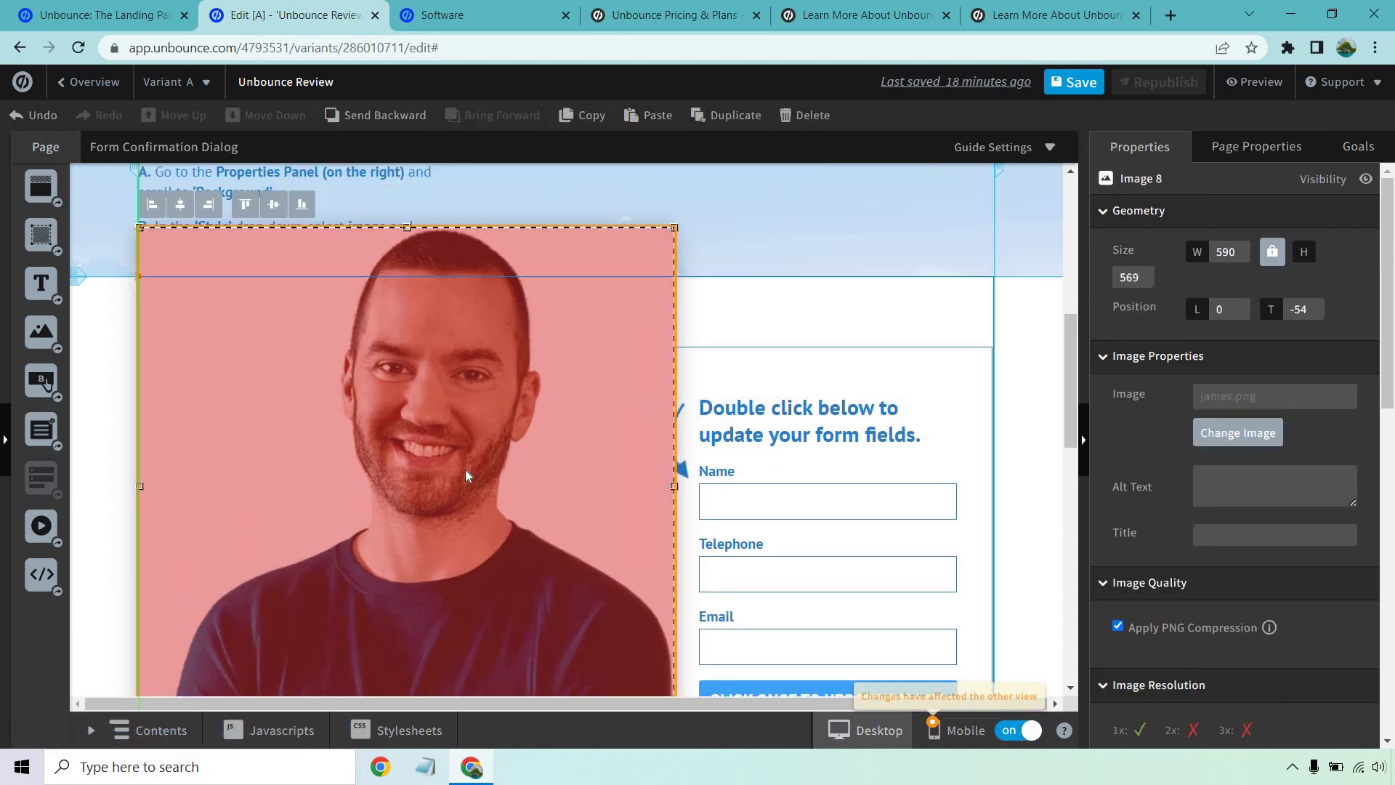
{"action": "scroll", "coordinate": [512, 428], "scroll_direction": "down", "scroll_amount": 1}
{"action": "left_click_drag", "start_coordinate": [512, 428], "coordinate": [431, 382]}
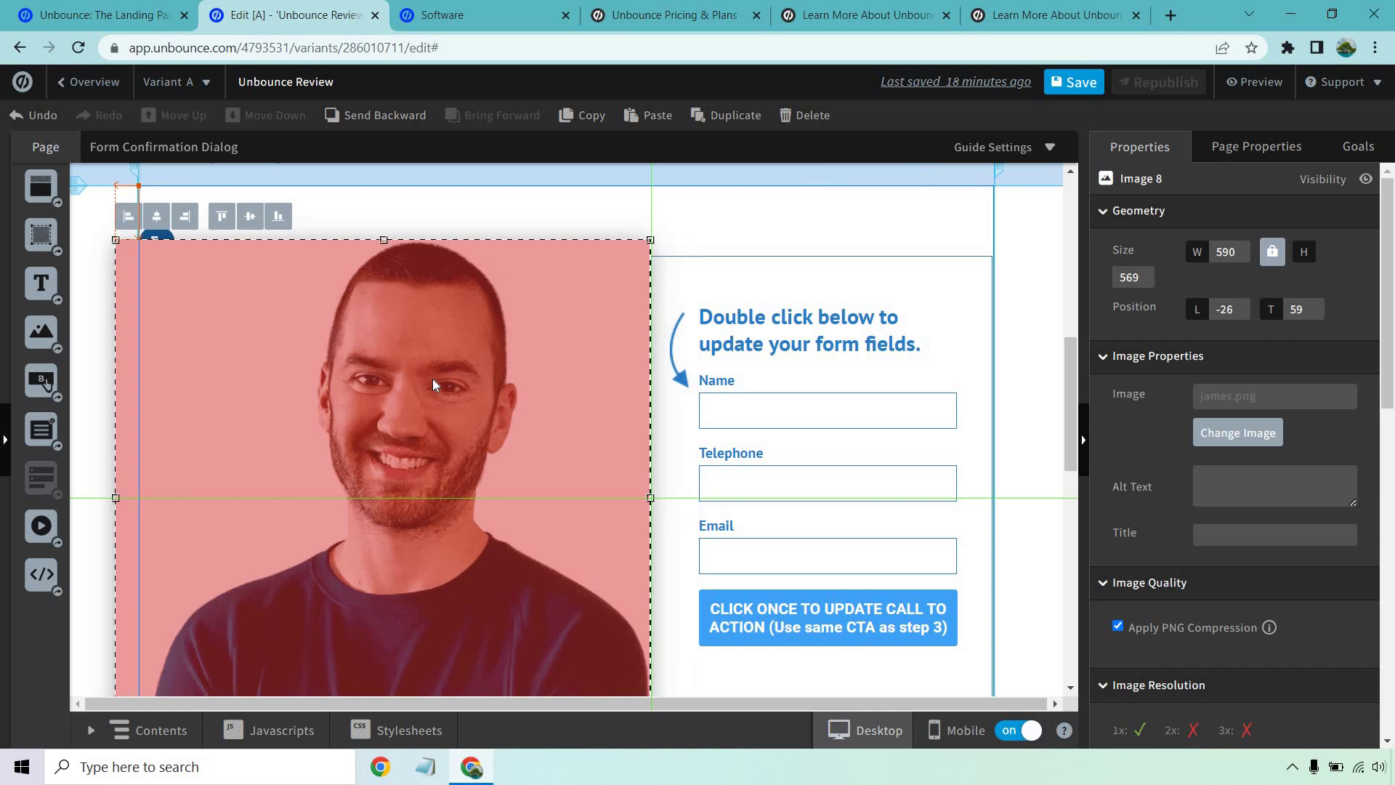
{"action": "left_click_drag", "start_coordinate": [431, 382], "coordinate": [450, 378]}
{"action": "scroll", "coordinate": [609, 332], "scroll_direction": "down", "scroll_amount": 2}
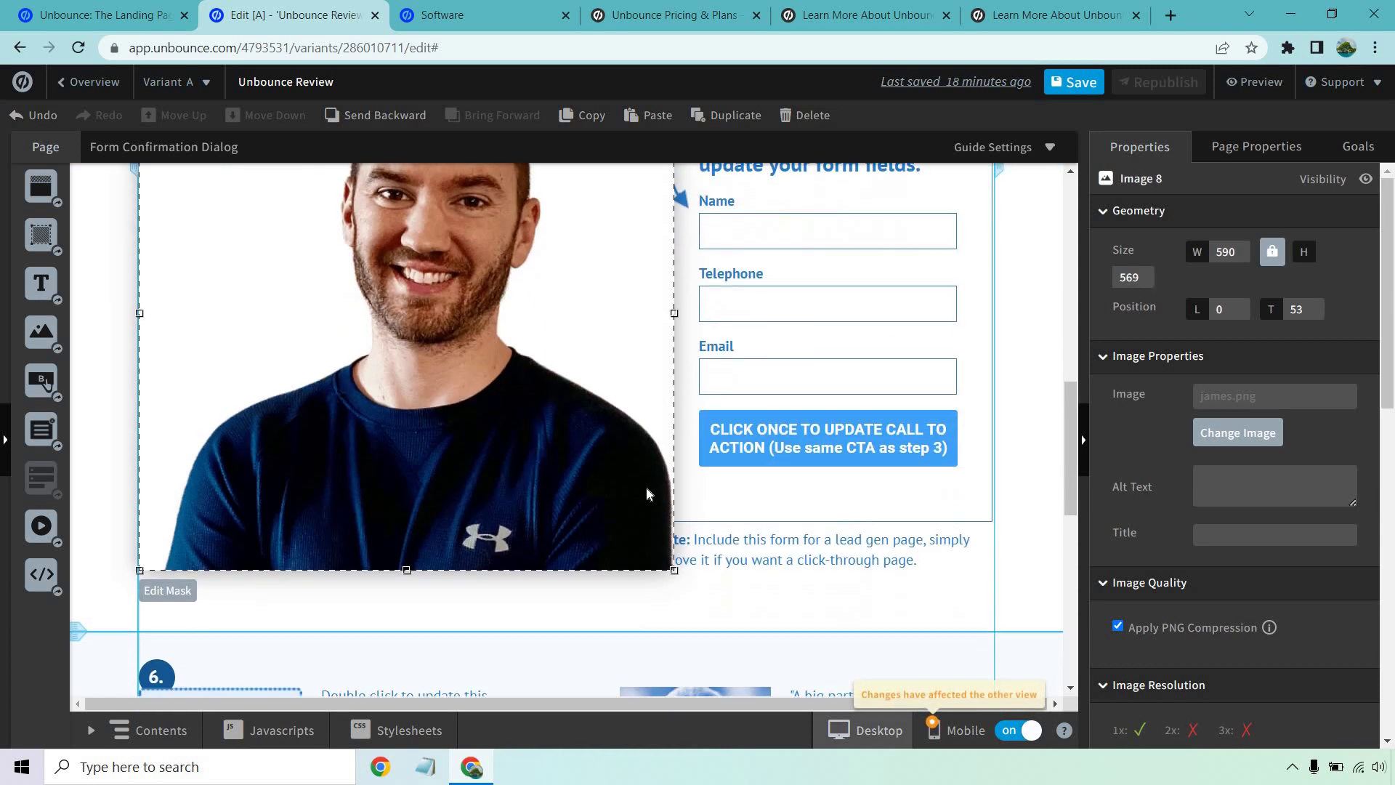
{"action": "left_click_drag", "start_coordinate": [596, 508], "coordinate": [617, 477]}
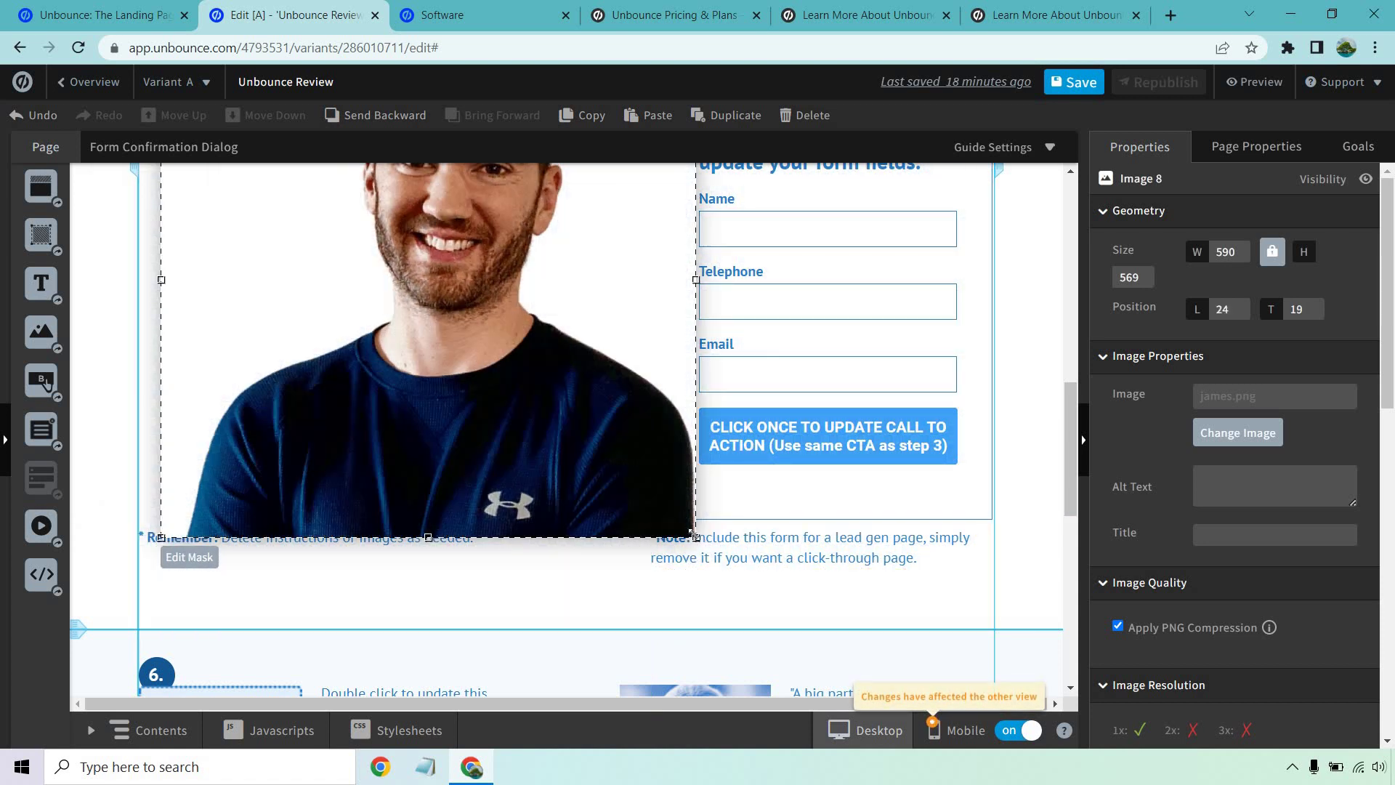
Step: Shrink the portrait and fine-tune its position next to the form
{"action": "left_click_drag", "start_coordinate": [690, 538], "coordinate": [612, 456]}
{"action": "left_click_drag", "start_coordinate": [490, 301], "coordinate": [451, 302]}
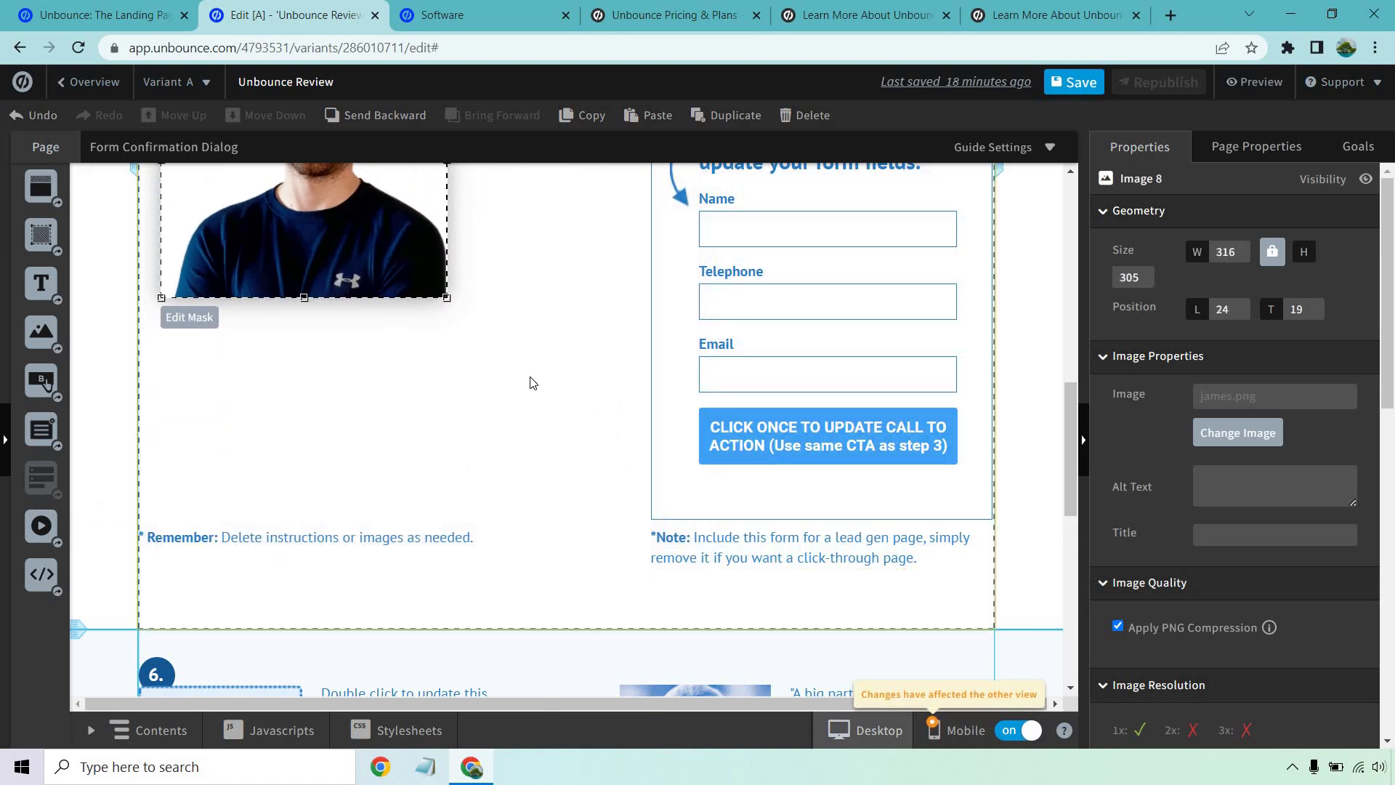
{"action": "scroll", "coordinate": [450, 305], "scroll_direction": "up", "scroll_amount": 2}
{"action": "left_click_drag", "start_coordinate": [323, 316], "coordinate": [347, 380]}
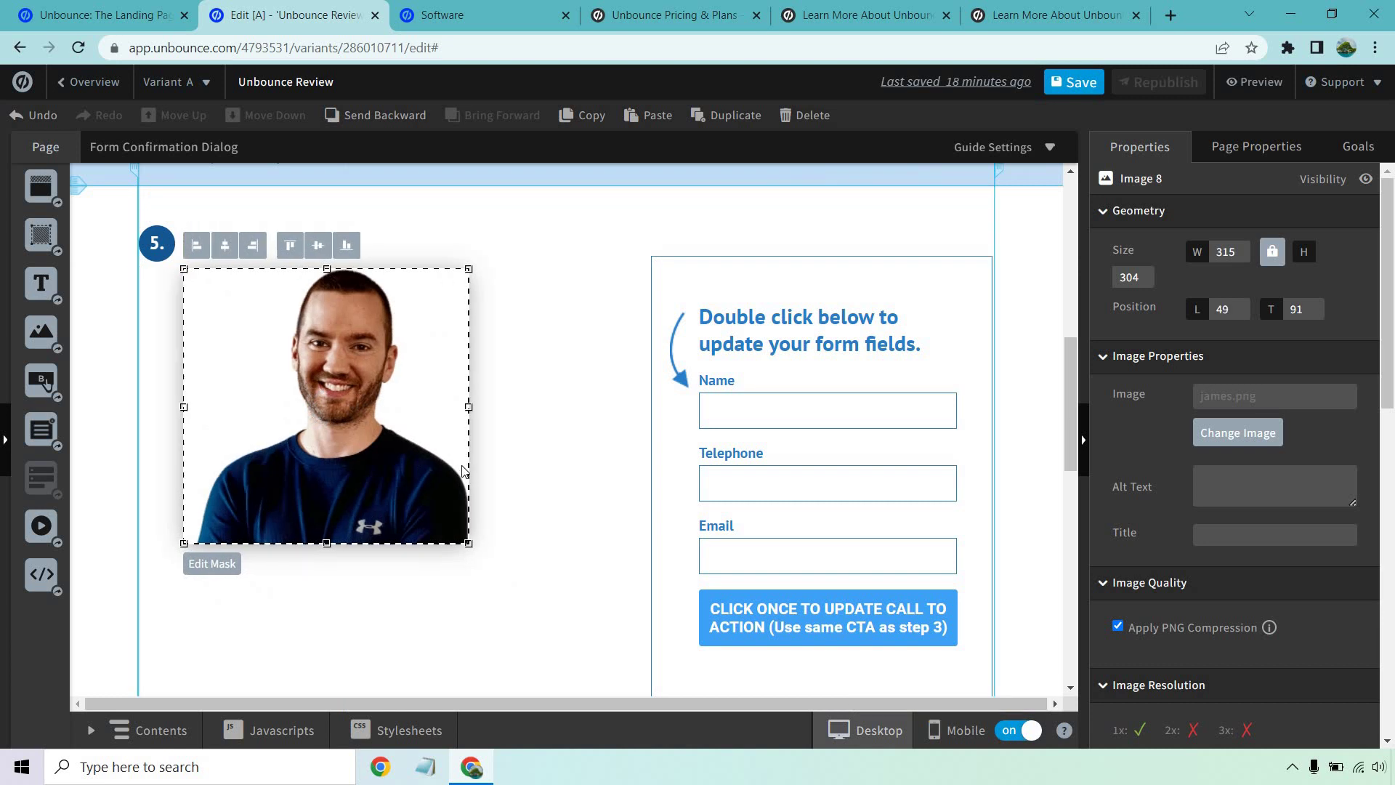
{"action": "scroll", "coordinate": [347, 381], "scroll_direction": "down", "scroll_amount": 3}
{"action": "left_click_drag", "start_coordinate": [491, 378], "coordinate": [596, 514]}
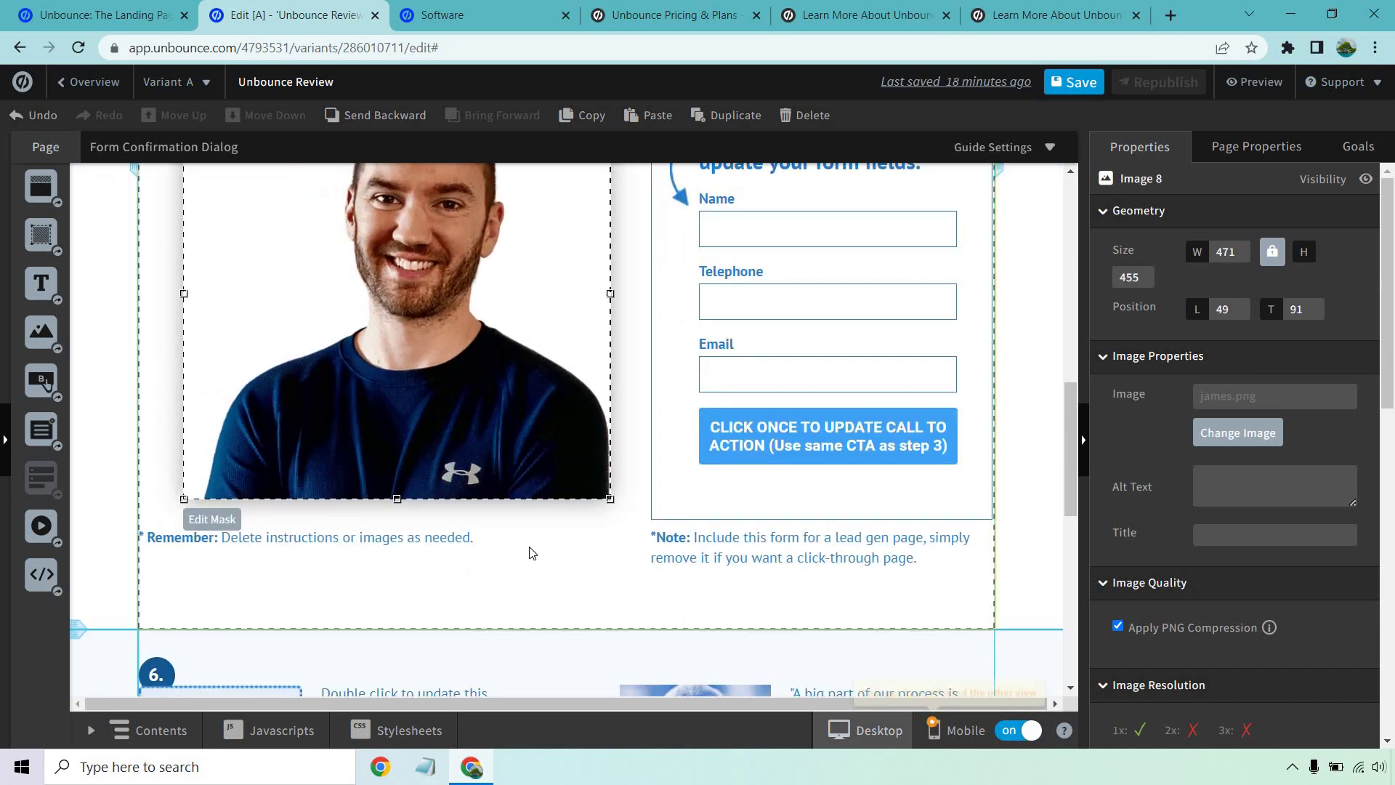
{"action": "left_click", "coordinate": [559, 596]}
Step: Delete the Remember note beneath the portrait
{"action": "left_click", "coordinate": [465, 538]}
{"action": "left_click", "coordinate": [819, 118]}
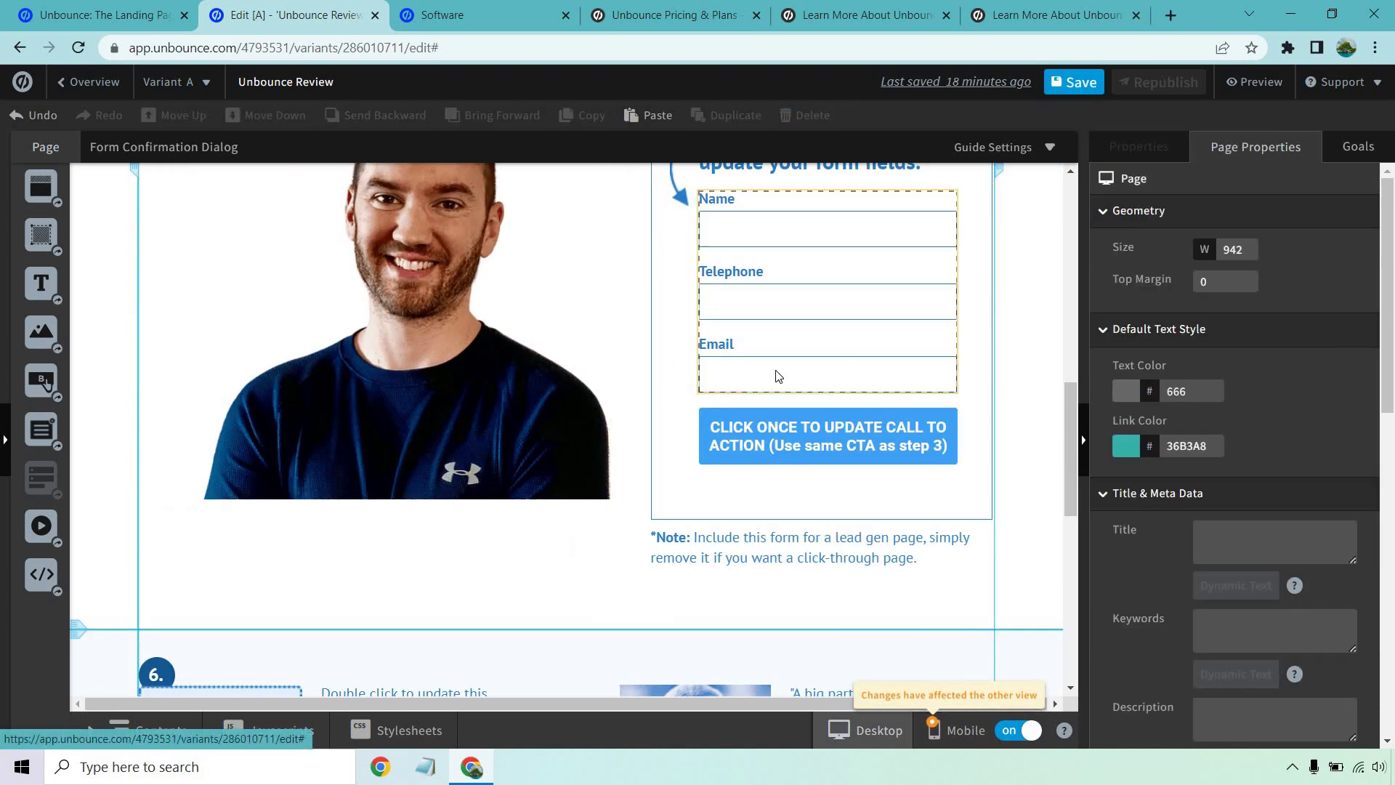
{"action": "scroll", "coordinate": [493, 361], "scroll_direction": "up", "scroll_amount": 5}
{"action": "scroll", "coordinate": [473, 306], "scroll_direction": "down", "scroll_amount": 3}
{"action": "left_click", "coordinate": [463, 319]}
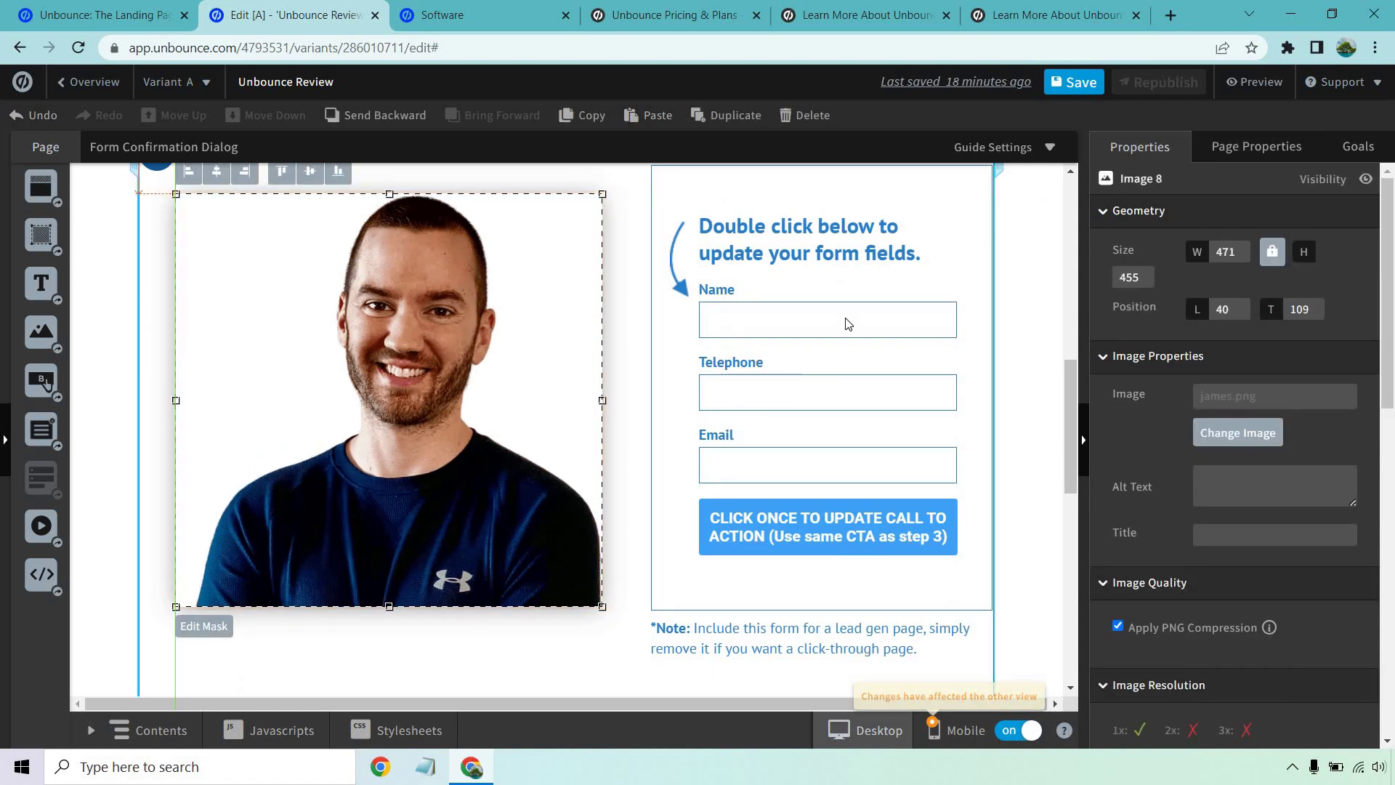
{"action": "left_click", "coordinate": [1033, 291]}
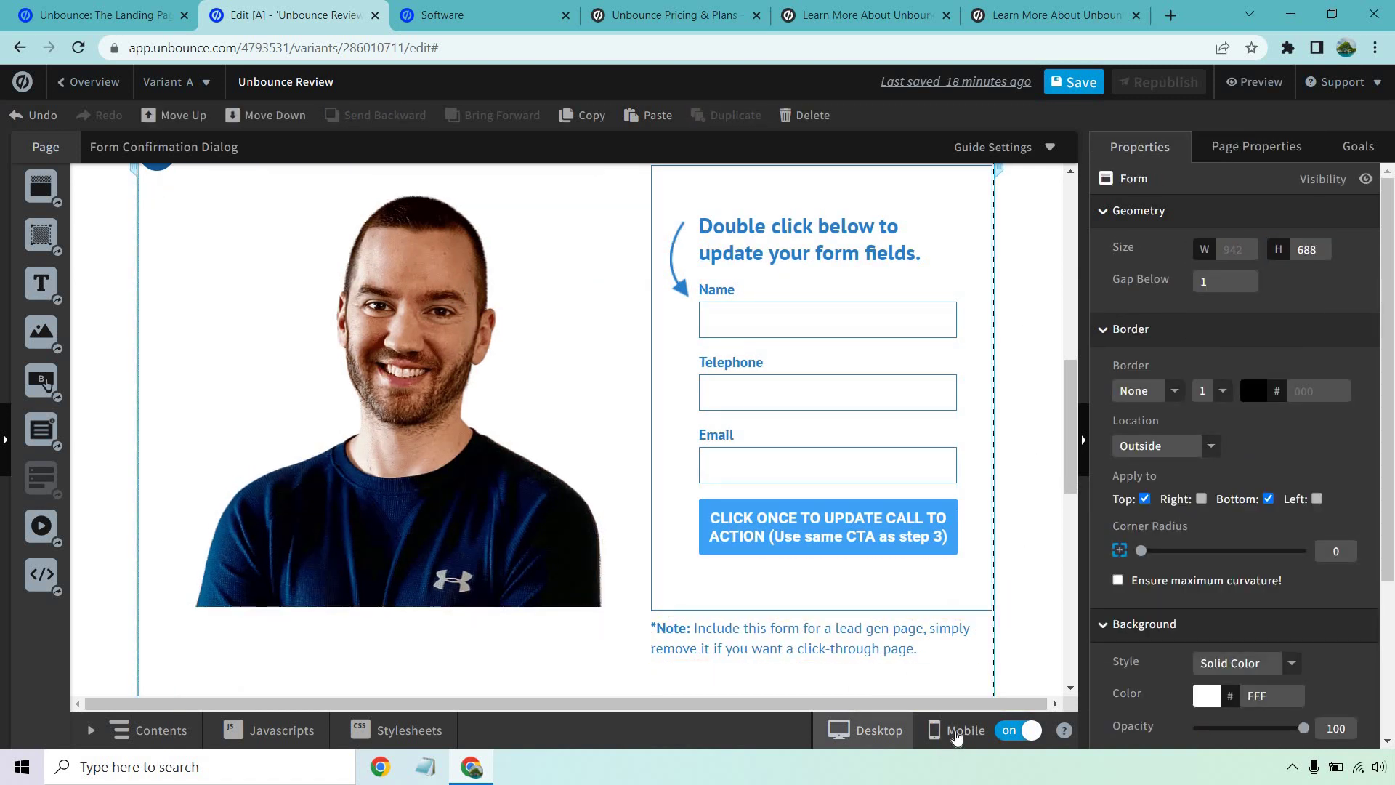
Step: In the mobile layout, shrink the portrait using its corner handle
{"action": "left_click", "coordinate": [951, 733]}
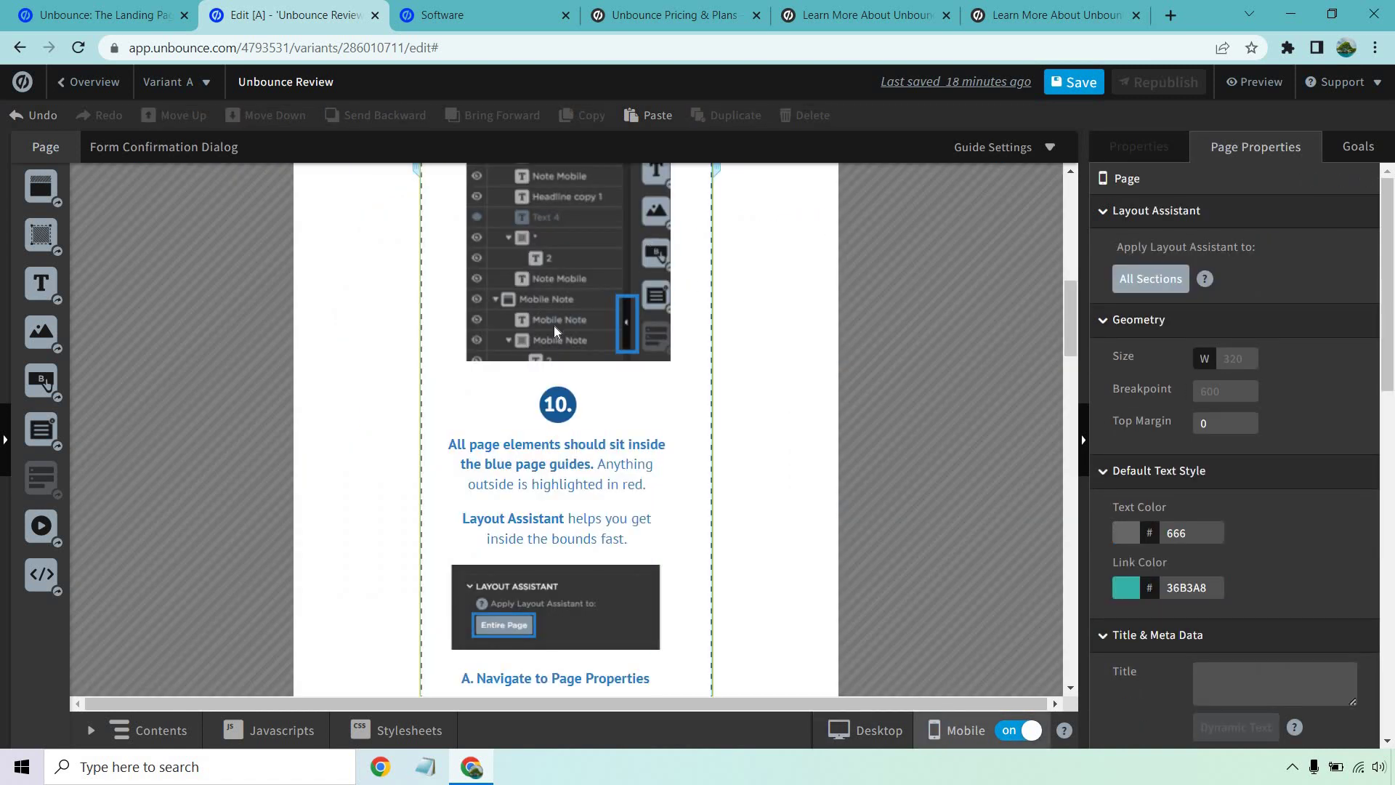
{"action": "scroll", "coordinate": [616, 321], "scroll_direction": "down", "scroll_amount": 7}
{"action": "scroll", "coordinate": [671, 296], "scroll_direction": "down", "scroll_amount": 5}
{"action": "scroll", "coordinate": [671, 291], "scroll_direction": "down", "scroll_amount": 3}
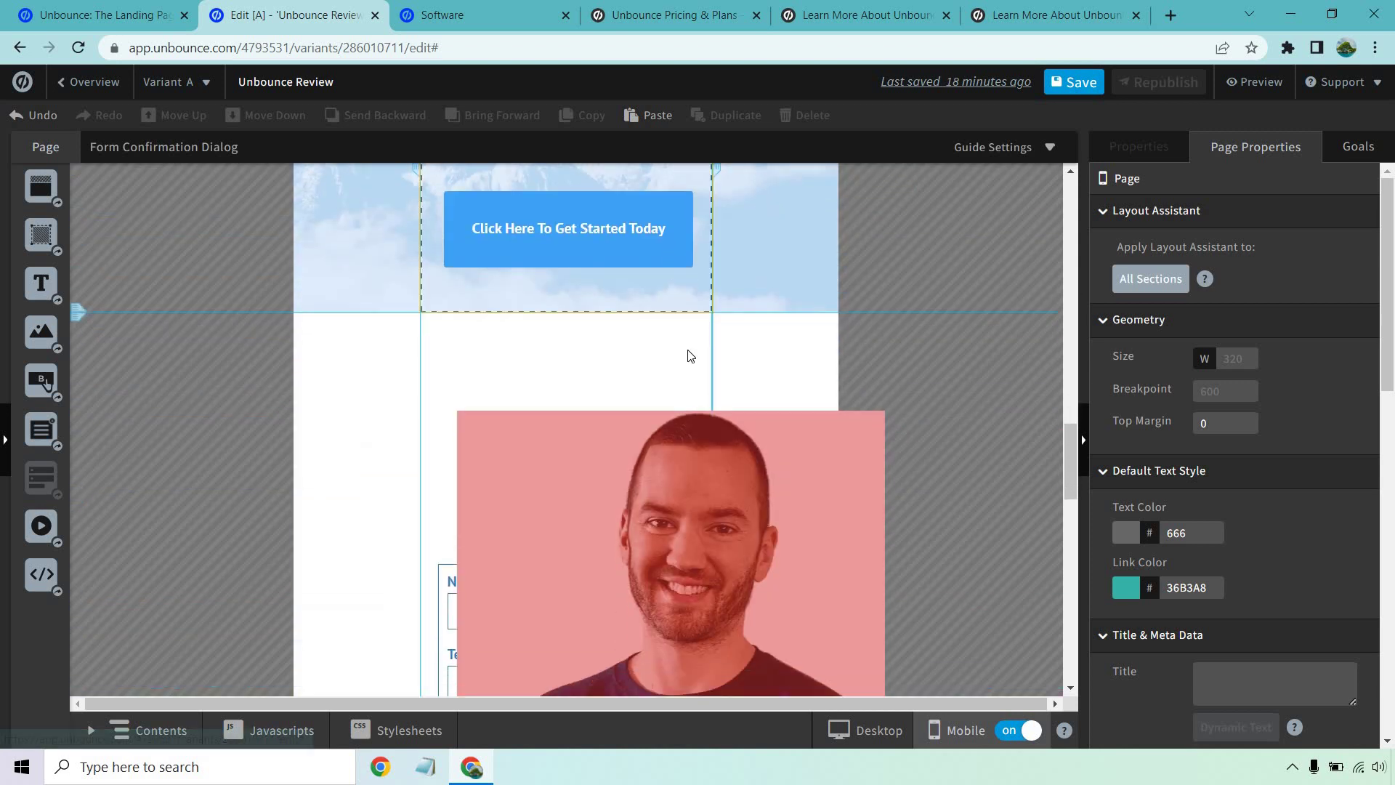
{"action": "scroll", "coordinate": [617, 351], "scroll_direction": "down", "scroll_amount": 2}
{"action": "left_click", "coordinate": [617, 350]}
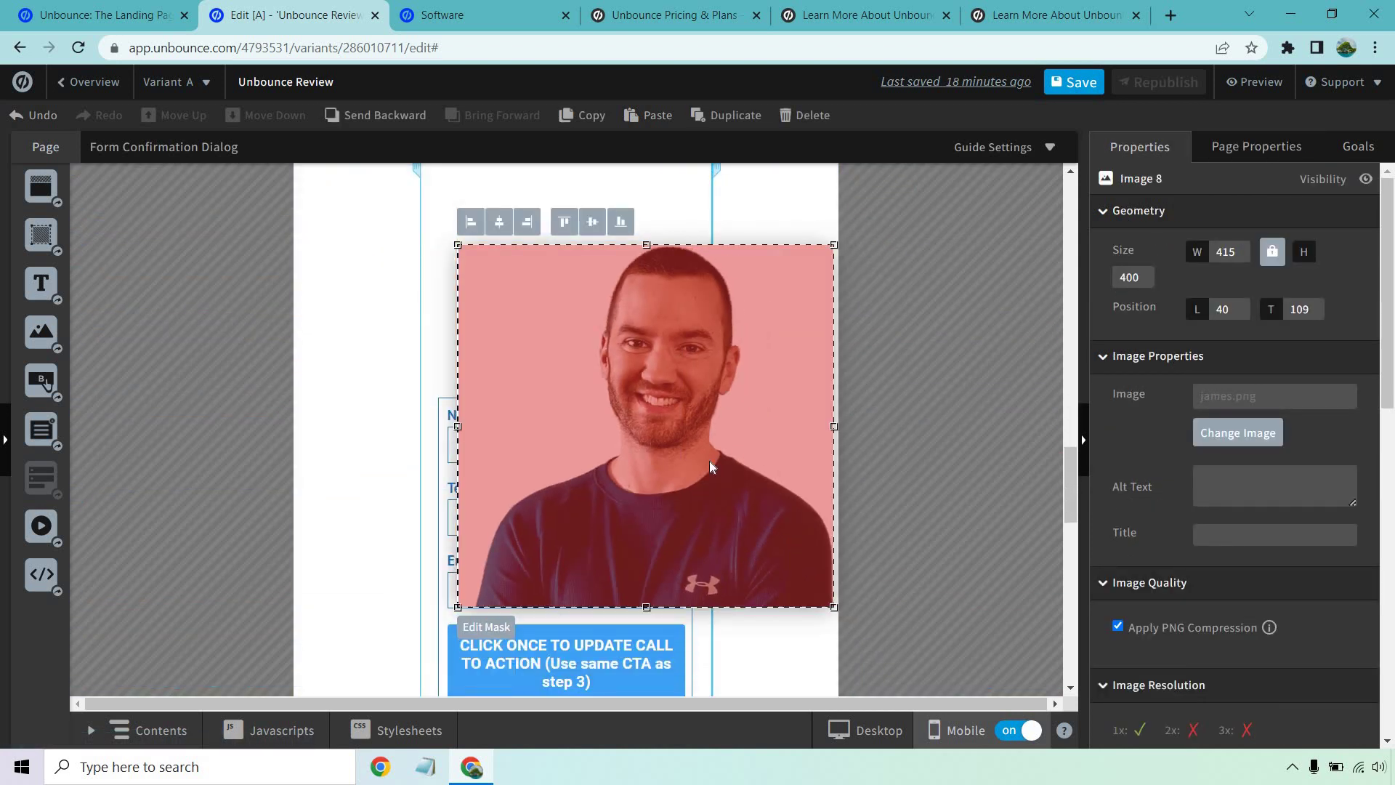
{"action": "left_click_drag", "start_coordinate": [885, 656], "coordinate": [650, 431]}
Step: Move the mobile portrait above the Name, Telephone and Email fields at about 232×225
{"action": "scroll", "coordinate": [560, 408], "scroll_direction": "up", "scroll_amount": 1}
{"action": "left_click_drag", "start_coordinate": [559, 408], "coordinate": [563, 355]}
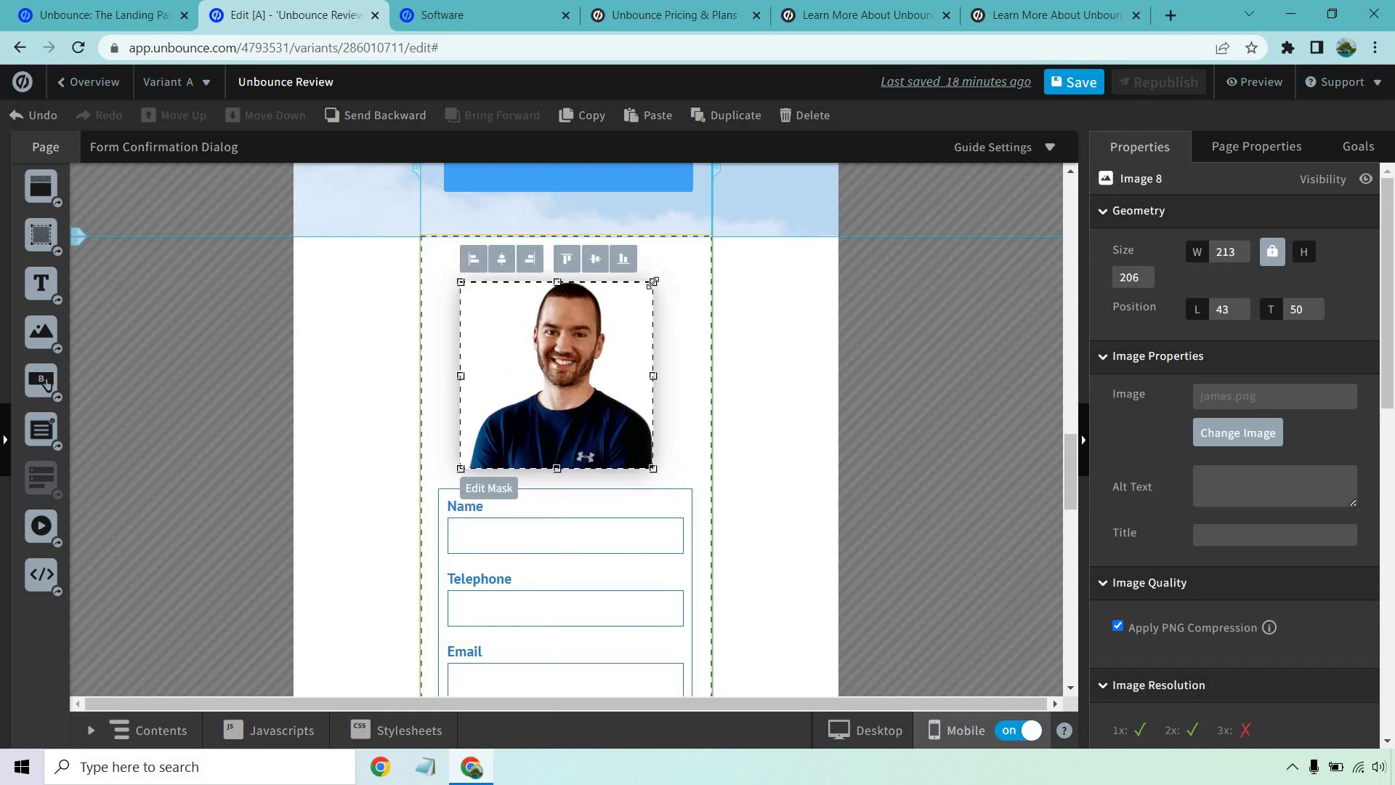
{"action": "left_click_drag", "start_coordinate": [653, 282], "coordinate": [671, 265]}
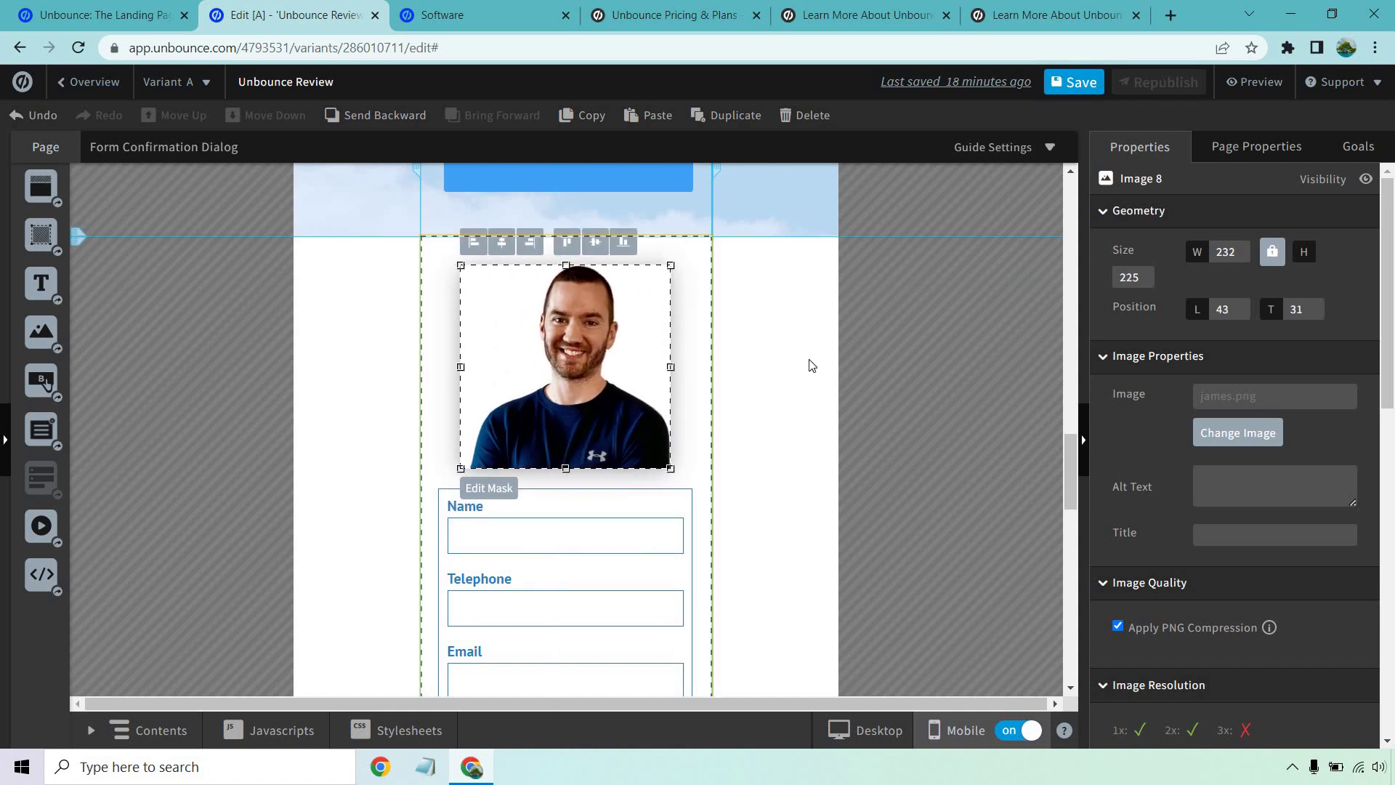
{"action": "key", "text": "Escape"}
{"action": "left_click", "coordinate": [877, 730]}
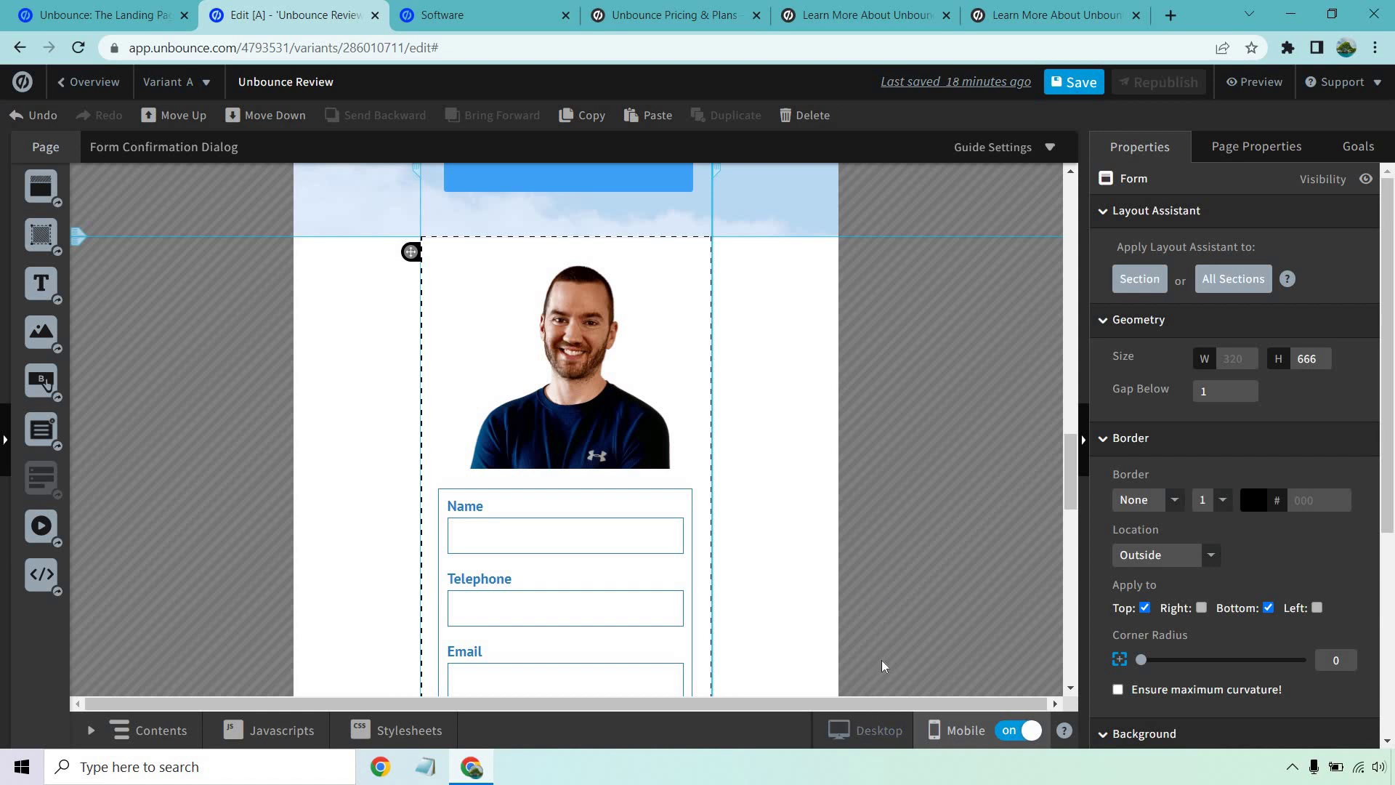
Step: Add a trial text heading below the form, then move it onto the form section
{"action": "scroll", "coordinate": [834, 451], "scroll_direction": "up", "scroll_amount": 5}
{"action": "scroll", "coordinate": [831, 450], "scroll_direction": "up", "scroll_amount": 5}
{"action": "scroll", "coordinate": [555, 358], "scroll_direction": "down", "scroll_amount": 3}
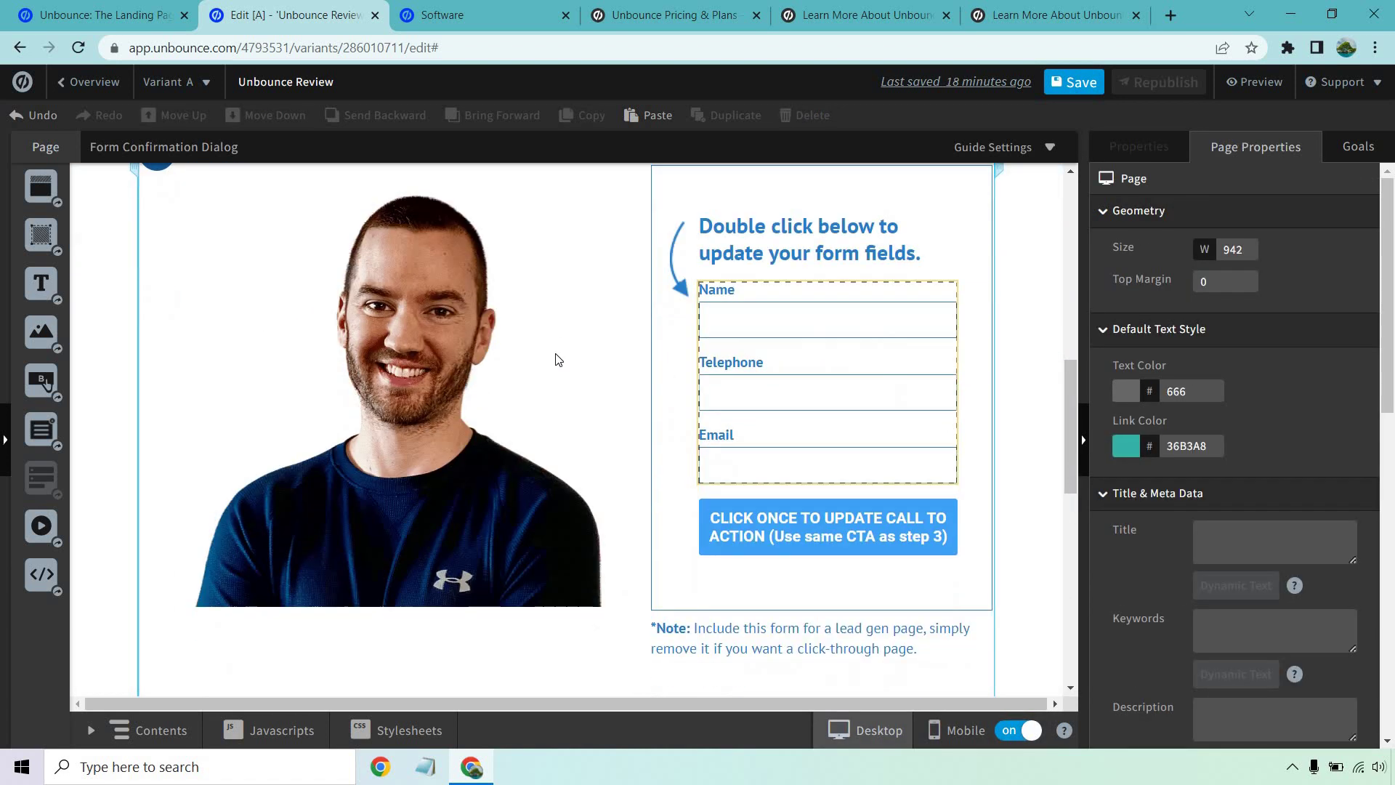
{"action": "scroll", "coordinate": [555, 353], "scroll_direction": "down", "scroll_amount": 1}
{"action": "scroll", "coordinate": [556, 353], "scroll_direction": "down", "scroll_amount": 4}
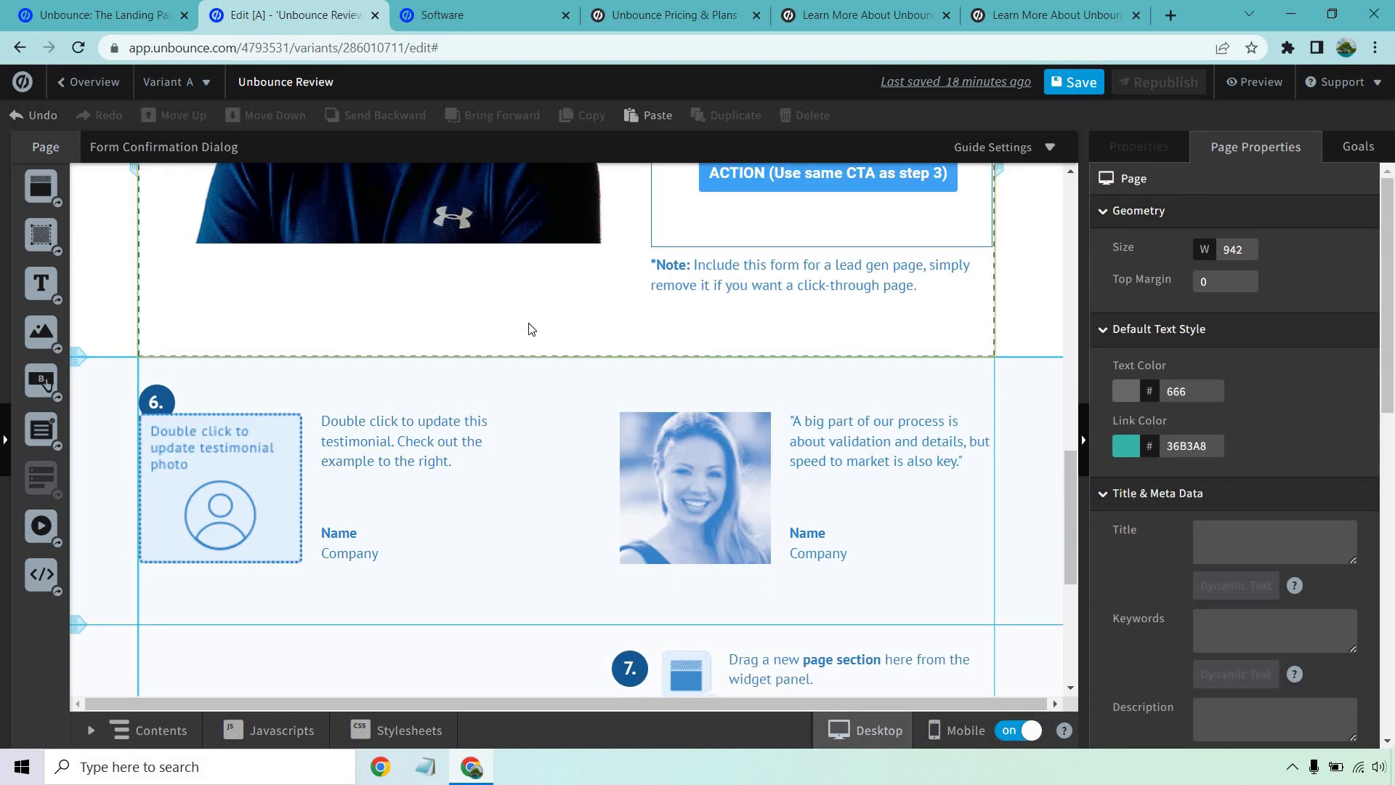
{"action": "scroll", "coordinate": [530, 324], "scroll_direction": "down", "scroll_amount": 2}
{"action": "scroll", "coordinate": [529, 324], "scroll_direction": "down", "scroll_amount": 2}
{"action": "scroll", "coordinate": [529, 324], "scroll_direction": "up", "scroll_amount": 4}
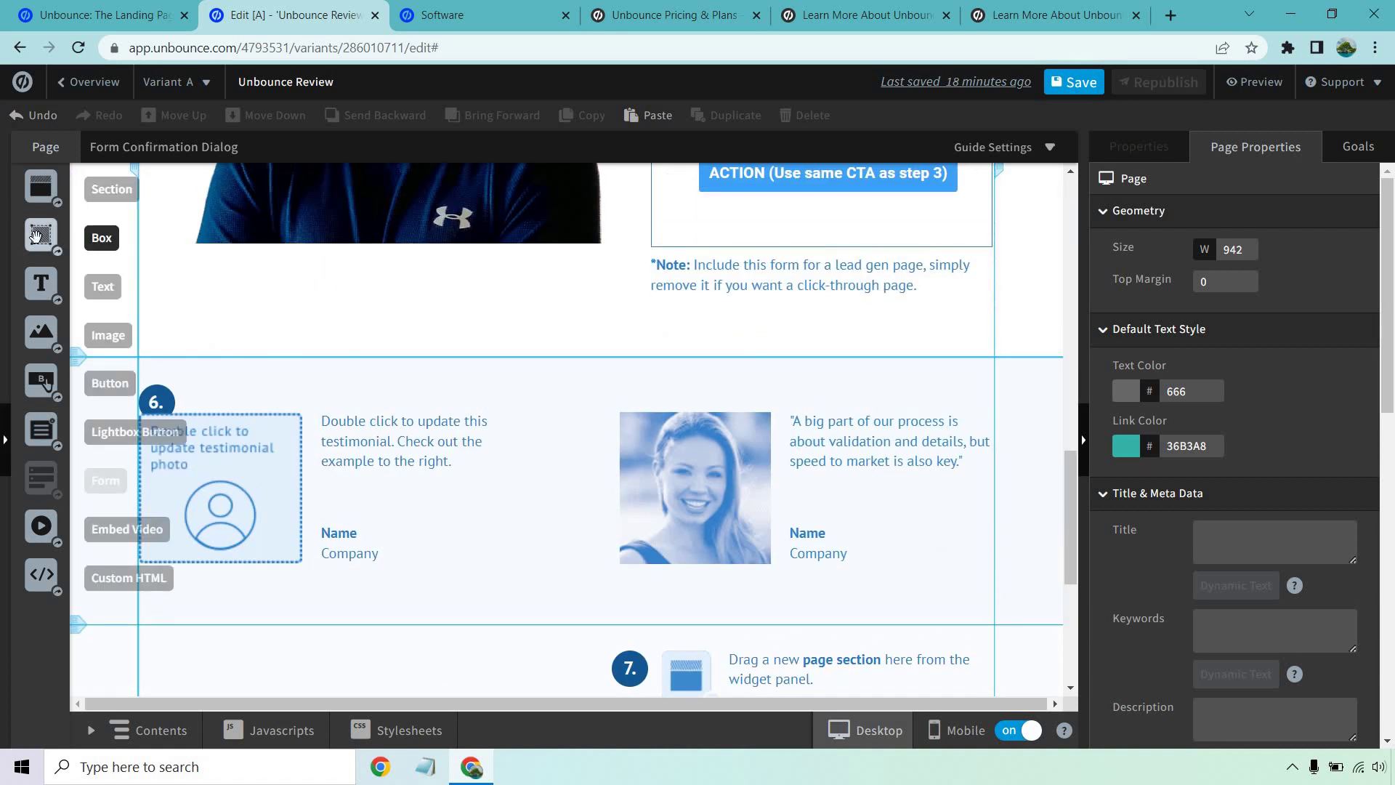
{"action": "left_click_drag", "start_coordinate": [41, 283], "coordinate": [425, 342]}
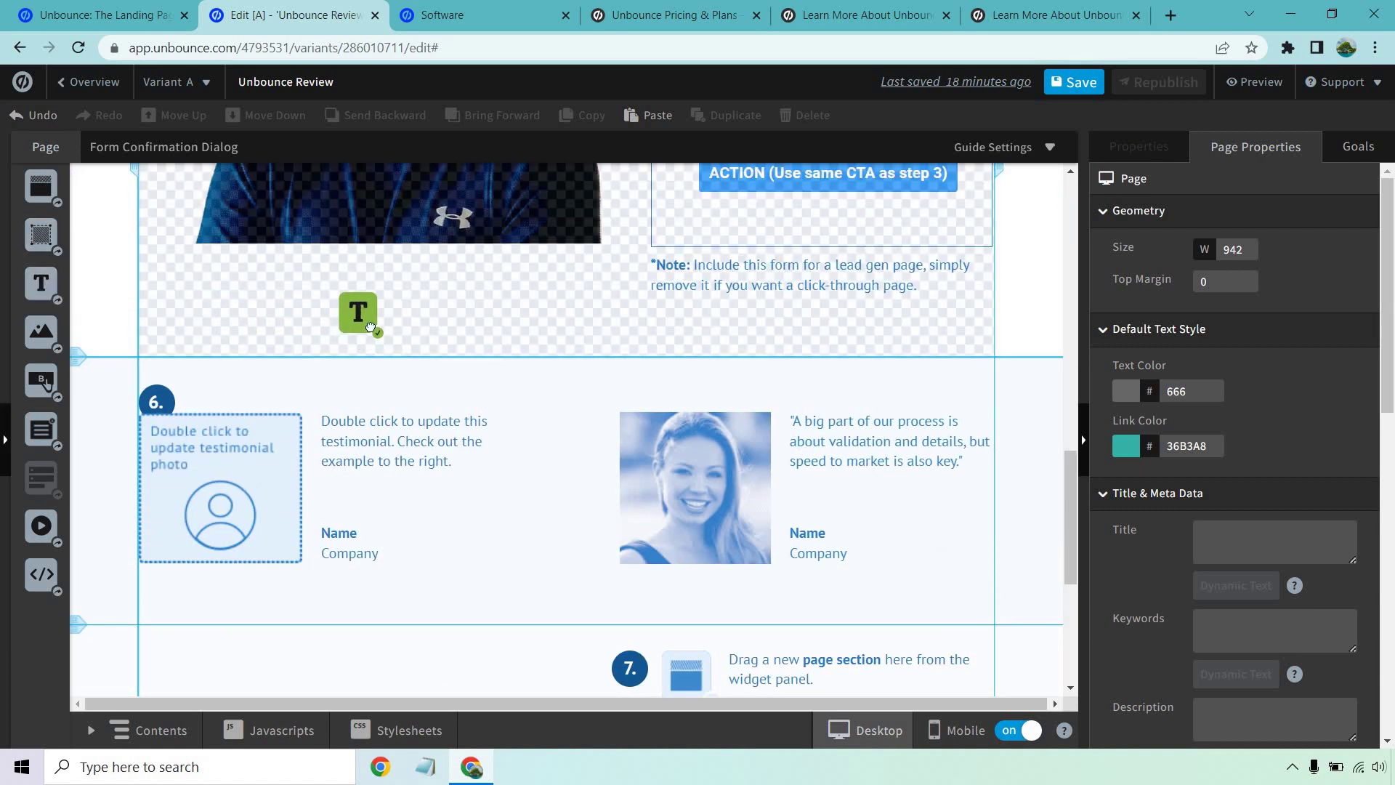
{"action": "scroll", "coordinate": [523, 436], "scroll_direction": "up", "scroll_amount": 2}
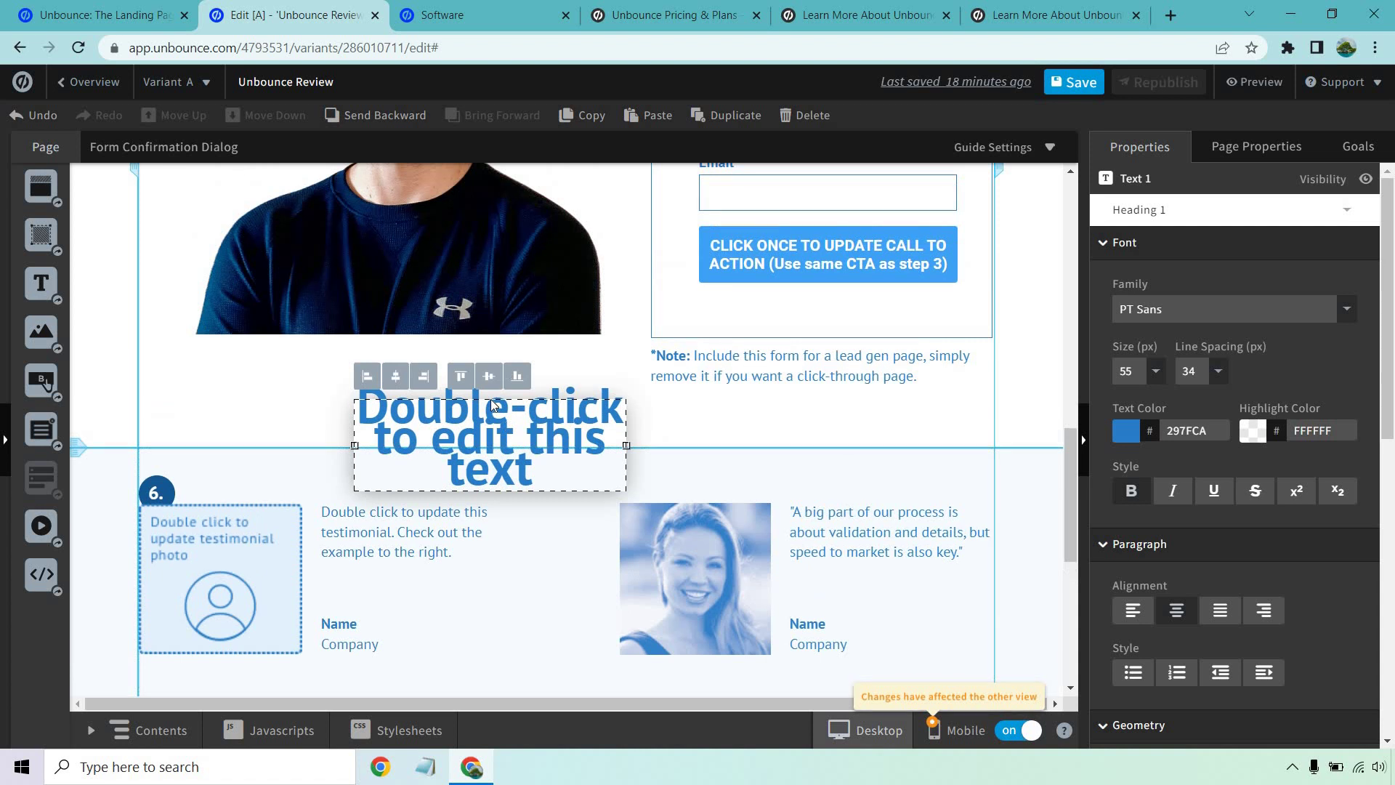
{"action": "mouse_move", "coordinate": [478, 284]}
{"action": "left_mouse_down"}
{"action": "mouse_move", "coordinate": [572, 259]}
{"action": "mouse_move", "coordinate": [675, 272]}
{"action": "mouse_move", "coordinate": [719, 182]}
{"action": "left_mouse_up"}
{"action": "scroll", "coordinate": [571, 259], "scroll_direction": "up", "scroll_amount": 5}
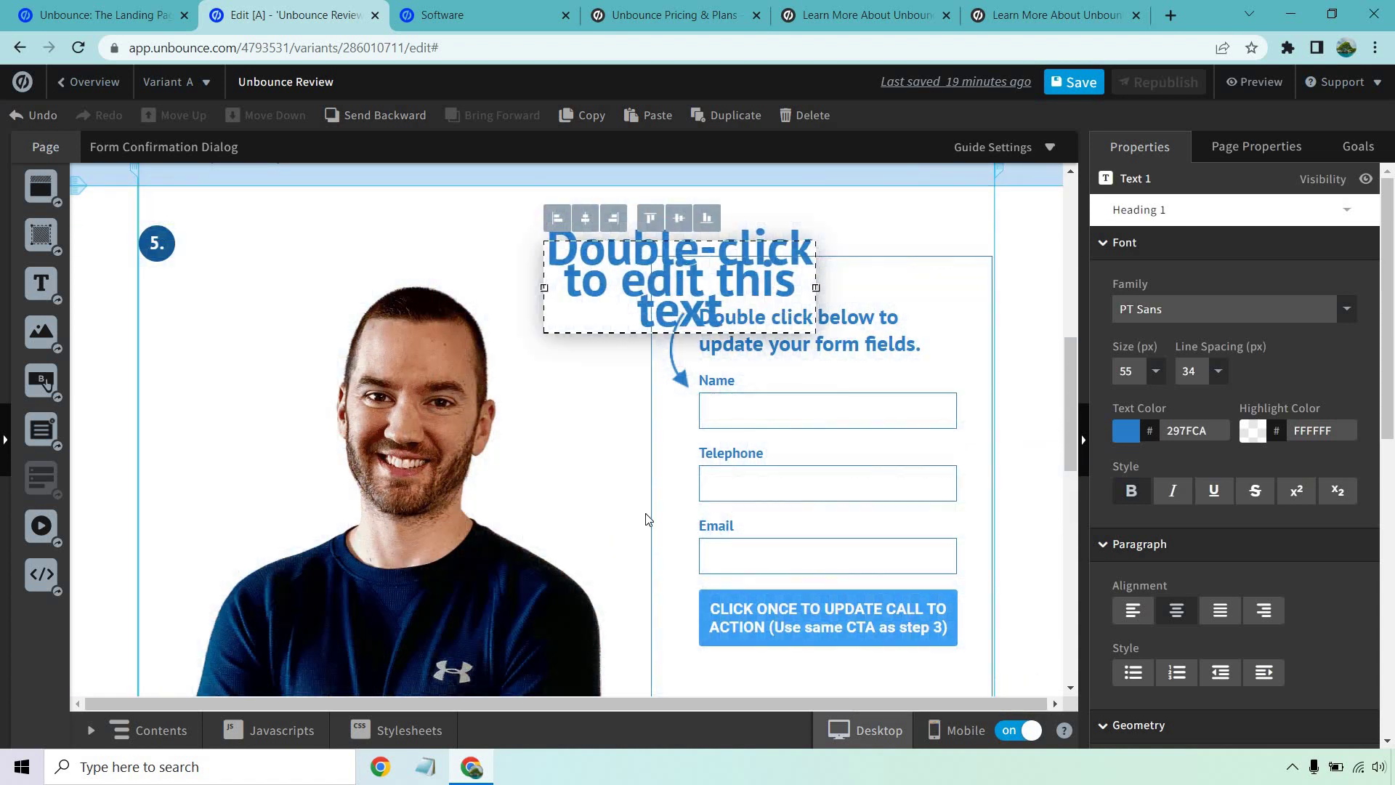
{"action": "mouse_move", "coordinate": [606, 268]}
{"action": "left_mouse_down"}
{"action": "mouse_move", "coordinate": [769, 643]}
{"action": "mouse_move", "coordinate": [477, 261]}
{"action": "left_mouse_up"}
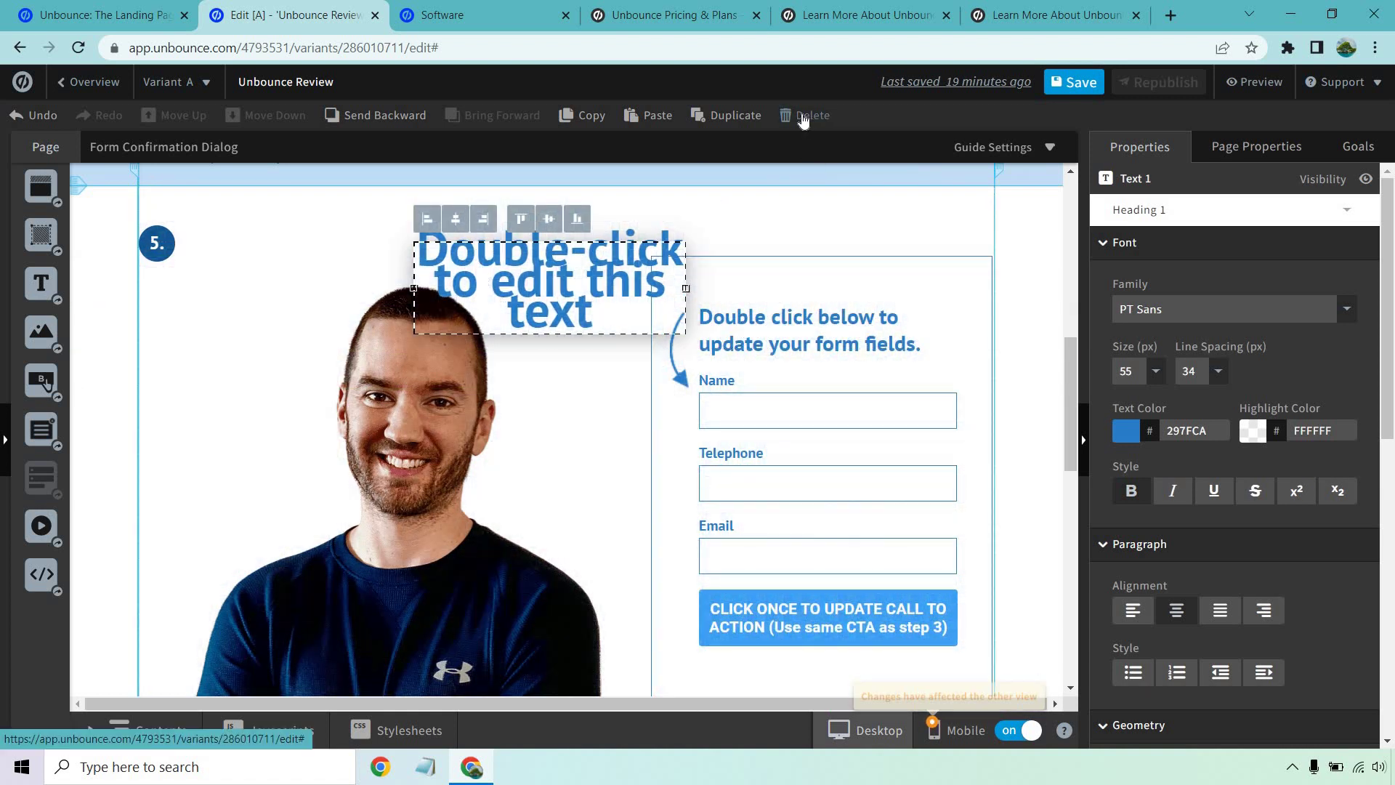
Step: Delete the test text heading and select the whole form page section
{"action": "left_click", "coordinate": [805, 115]}
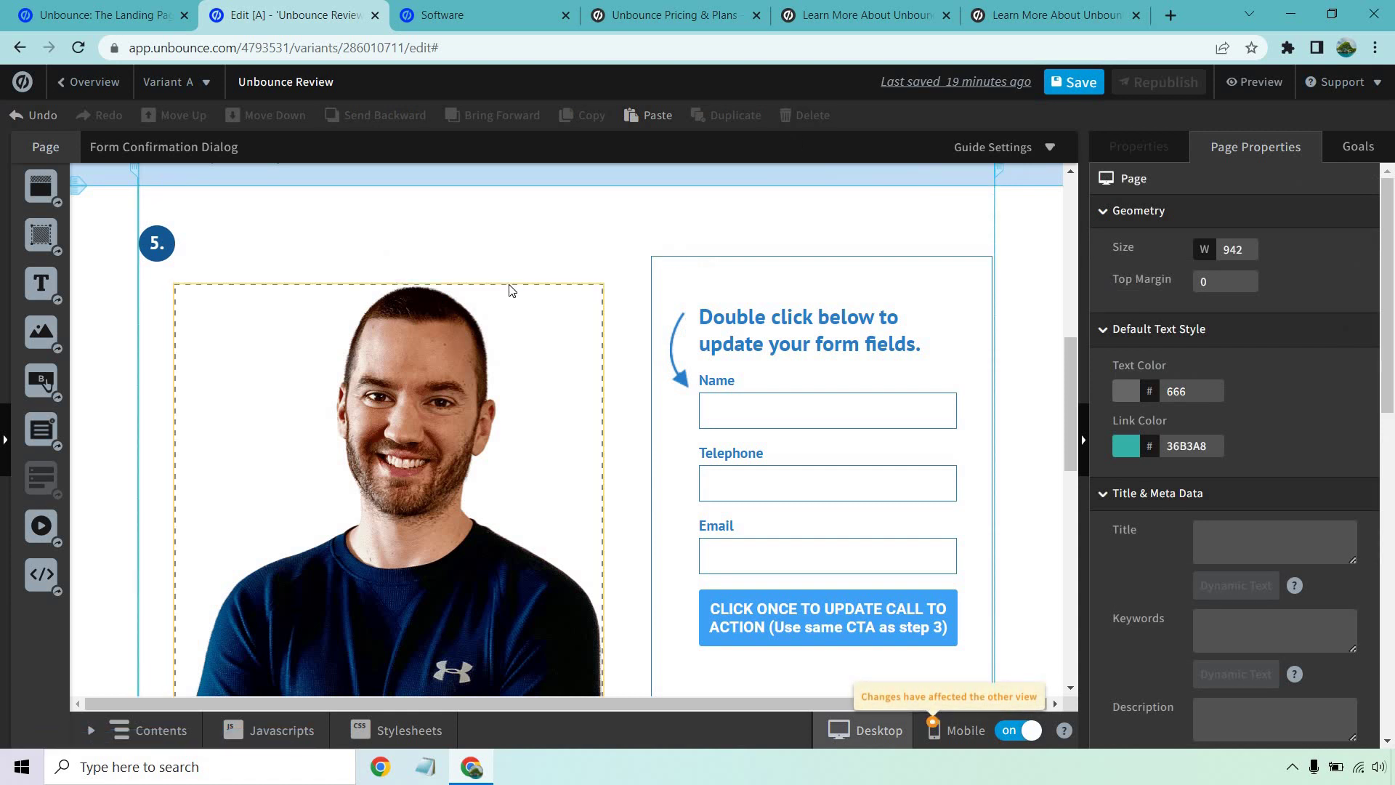
{"action": "left_click", "coordinate": [1032, 297]}
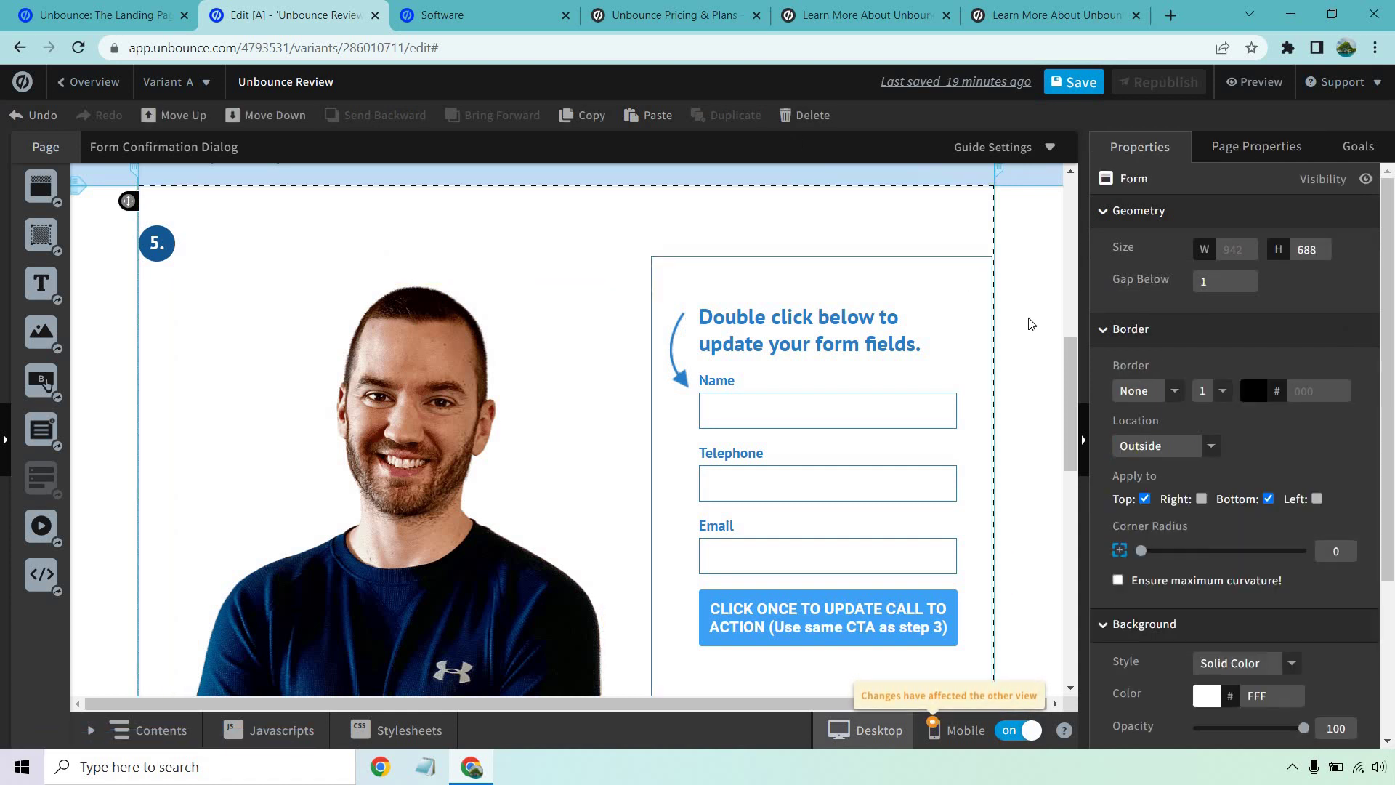
{"action": "scroll", "coordinate": [1032, 324], "scroll_direction": "down", "scroll_amount": 6}
{"action": "scroll", "coordinate": [1029, 321], "scroll_direction": "down", "scroll_amount": 4}
{"action": "scroll", "coordinate": [1029, 321], "scroll_direction": "down", "scroll_amount": 2}
{"action": "scroll", "coordinate": [1031, 325], "scroll_direction": "up", "scroll_amount": 11}
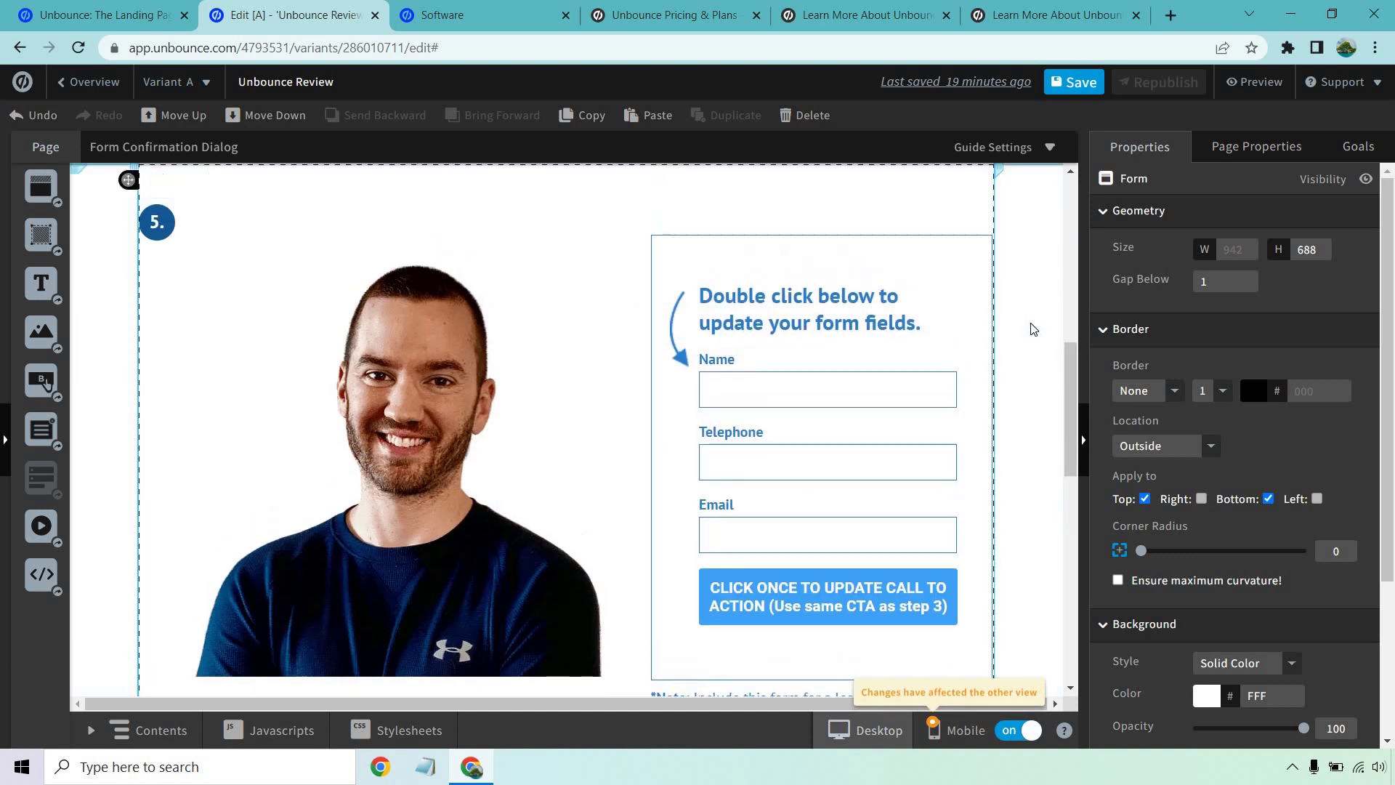
{"action": "scroll", "coordinate": [1033, 328], "scroll_direction": "up", "scroll_amount": 10}
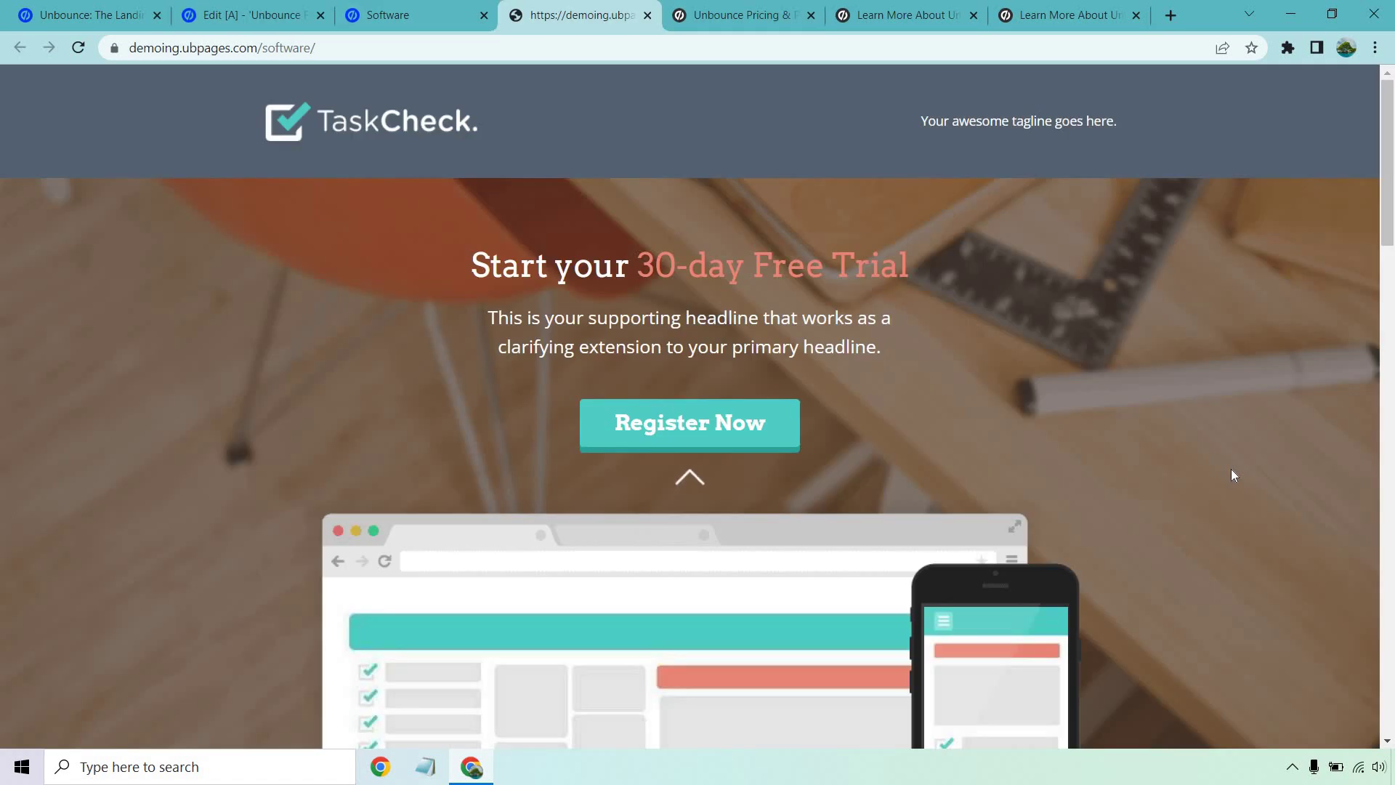
Step: Scroll the live TaskCheck page to trigger the PREMIA second-month-half-off popup
{"action": "scroll", "coordinate": [1231, 470], "scroll_direction": "down", "scroll_amount": 8}
{"action": "scroll", "coordinate": [1231, 469], "scroll_direction": "down", "scroll_amount": 7}
{"action": "scroll", "coordinate": [1233, 474], "scroll_direction": "down", "scroll_amount": 5}
{"action": "scroll", "coordinate": [1233, 473], "scroll_direction": "down", "scroll_amount": 2}
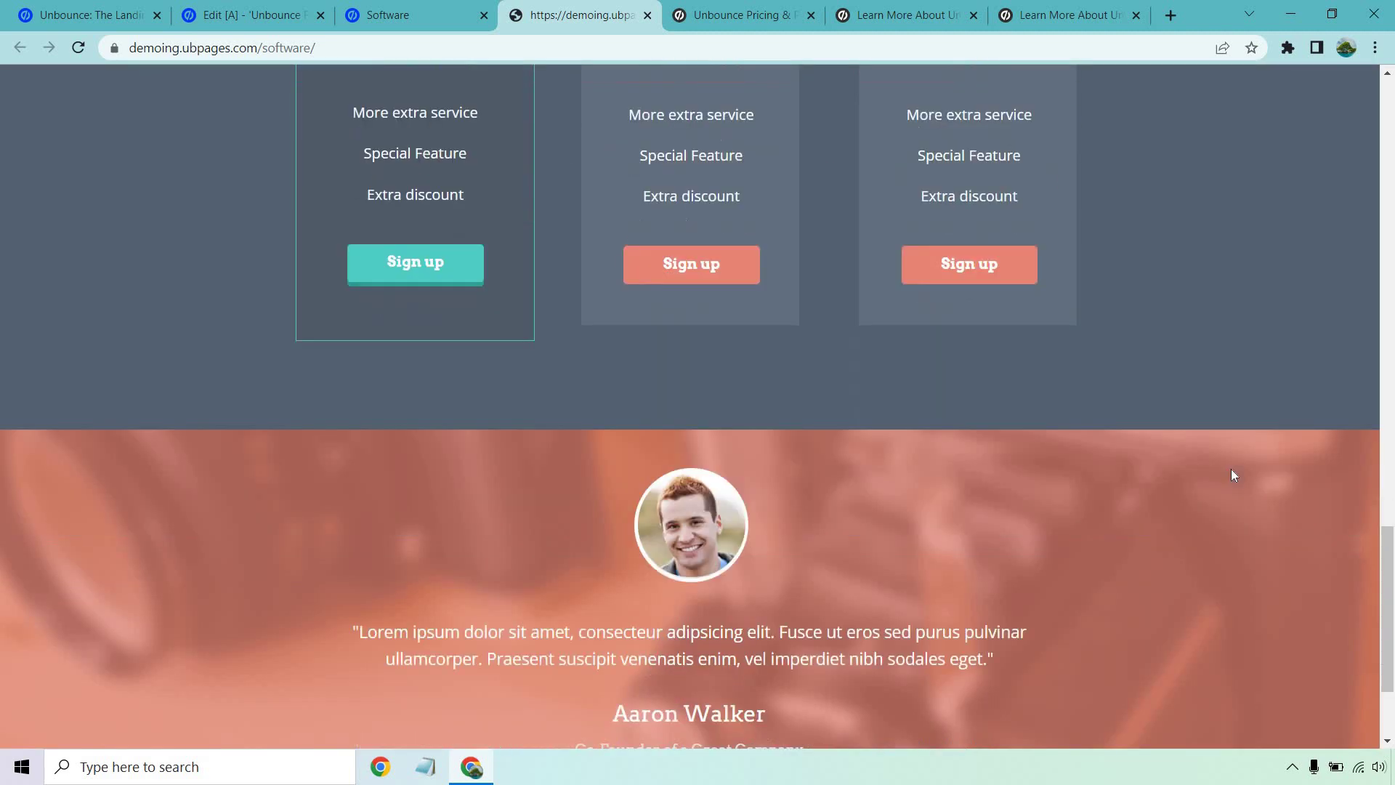
{"action": "scroll", "coordinate": [1233, 474], "scroll_direction": "down", "scroll_amount": 2}
{"action": "scroll", "coordinate": [1181, 533], "scroll_direction": "up", "scroll_amount": 10}
{"action": "scroll", "coordinate": [1179, 552], "scroll_direction": "up", "scroll_amount": 5}
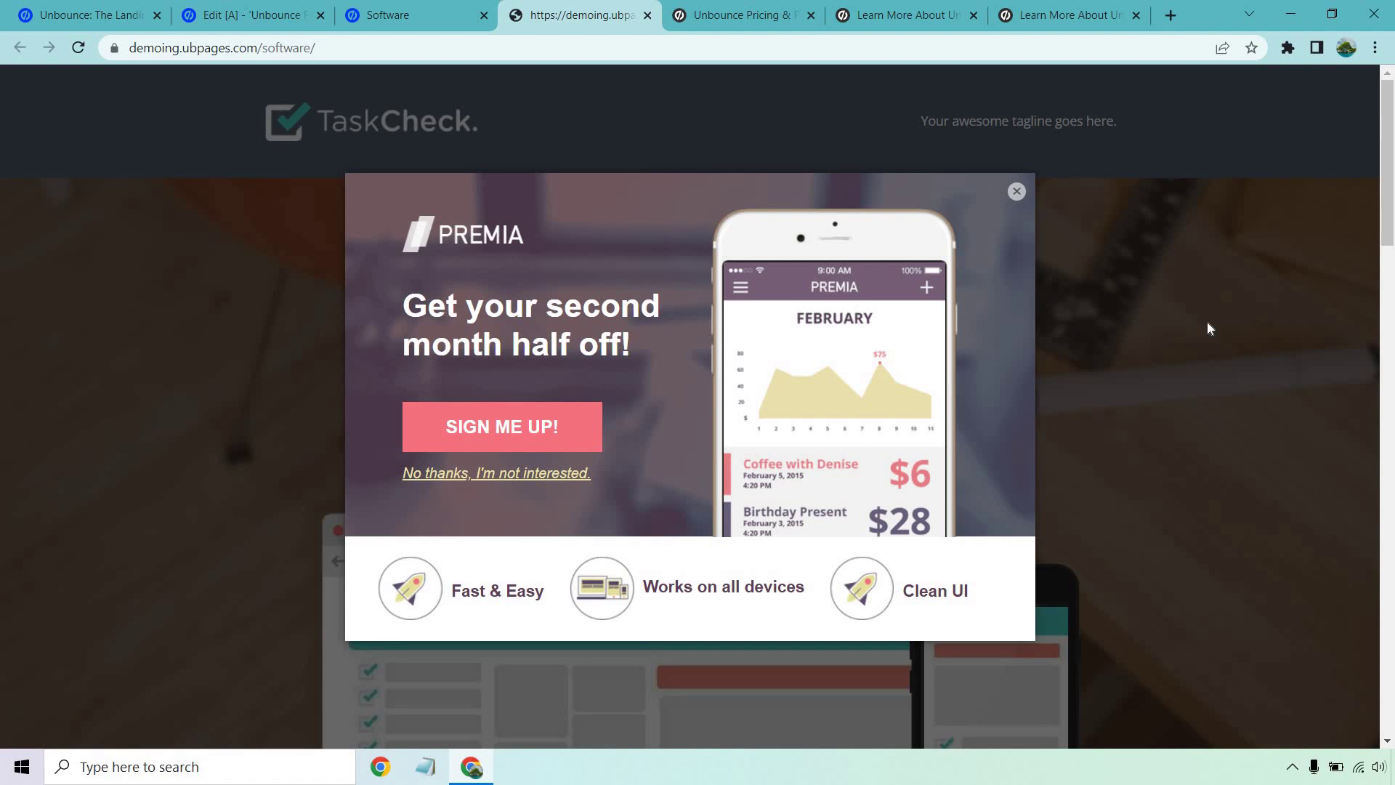
Step: Switch to the Unbounce Pricing & Plans tab showing Launch $90, Optimize $135, Accelerate $225
{"action": "left_click", "coordinate": [756, 14]}
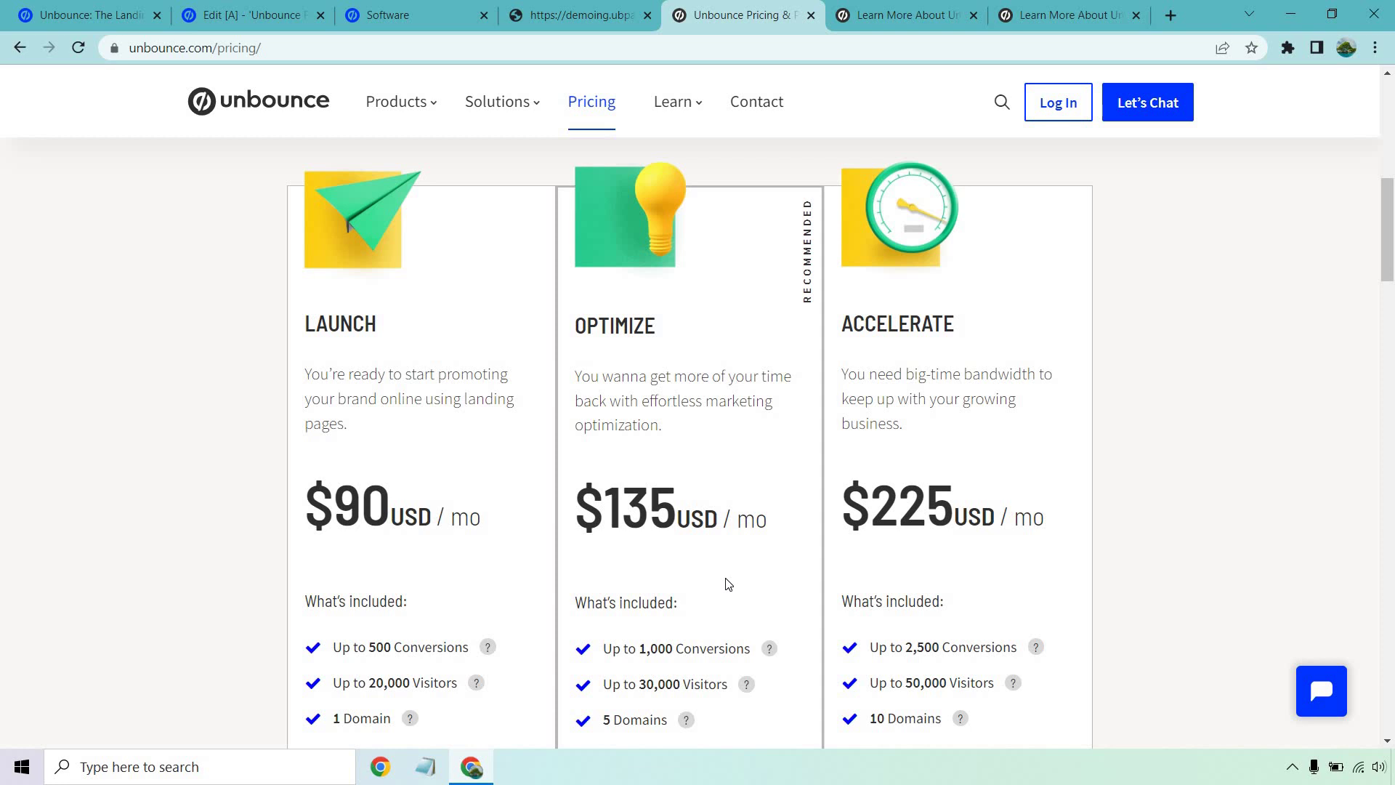
Step: Scroll the pricing page to review plan limits, from Launch's 500 to Accelerate's 2,500 conversions
{"action": "scroll", "coordinate": [1260, 380], "scroll_direction": "down", "scroll_amount": 3}
{"action": "scroll", "coordinate": [1261, 380], "scroll_direction": "down", "scroll_amount": 2}
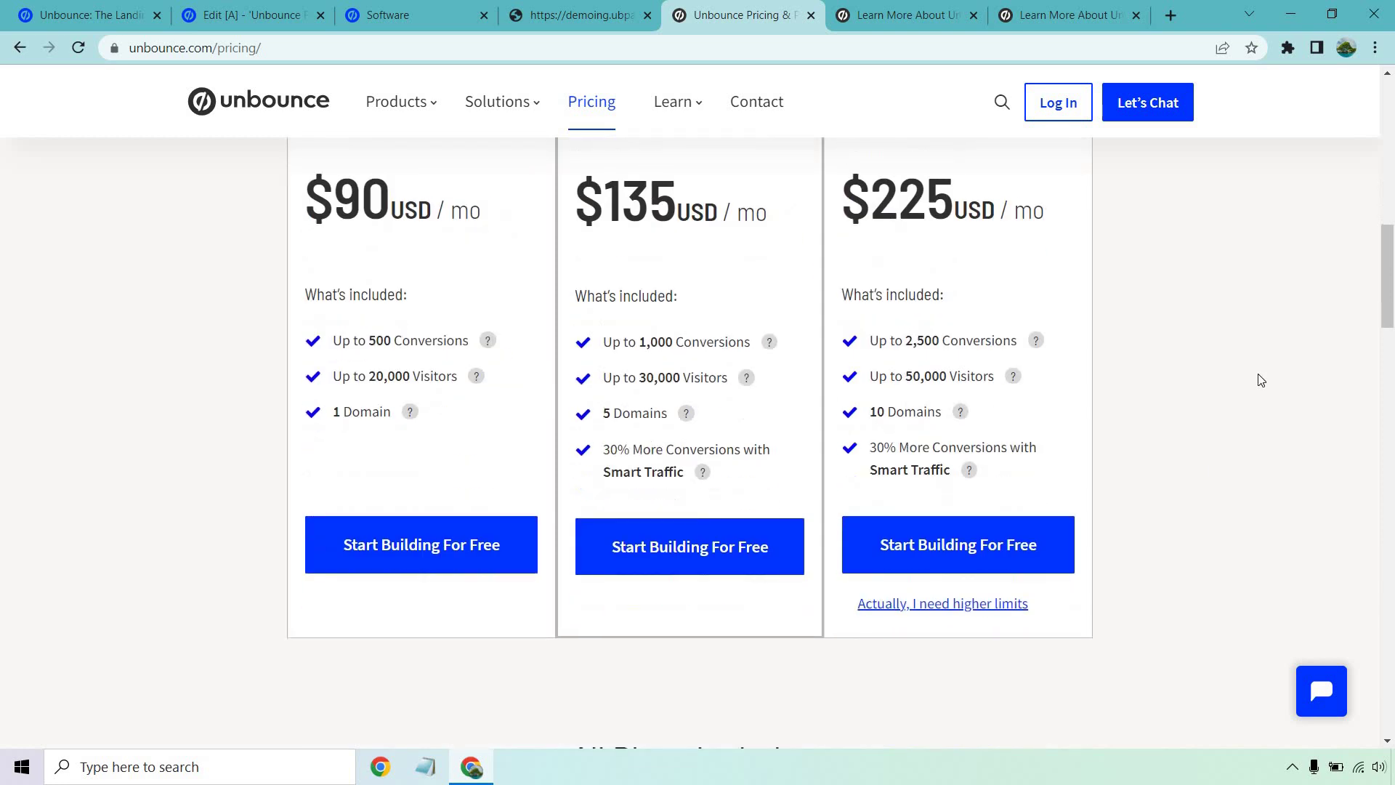
{"action": "scroll", "coordinate": [1261, 379], "scroll_direction": "down", "scroll_amount": 3}
{"action": "scroll", "coordinate": [1261, 380], "scroll_direction": "down", "scroll_amount": 2}
{"action": "scroll", "coordinate": [1259, 377], "scroll_direction": "down", "scroll_amount": 1}
{"action": "scroll", "coordinate": [1271, 381], "scroll_direction": "down", "scroll_amount": 1}
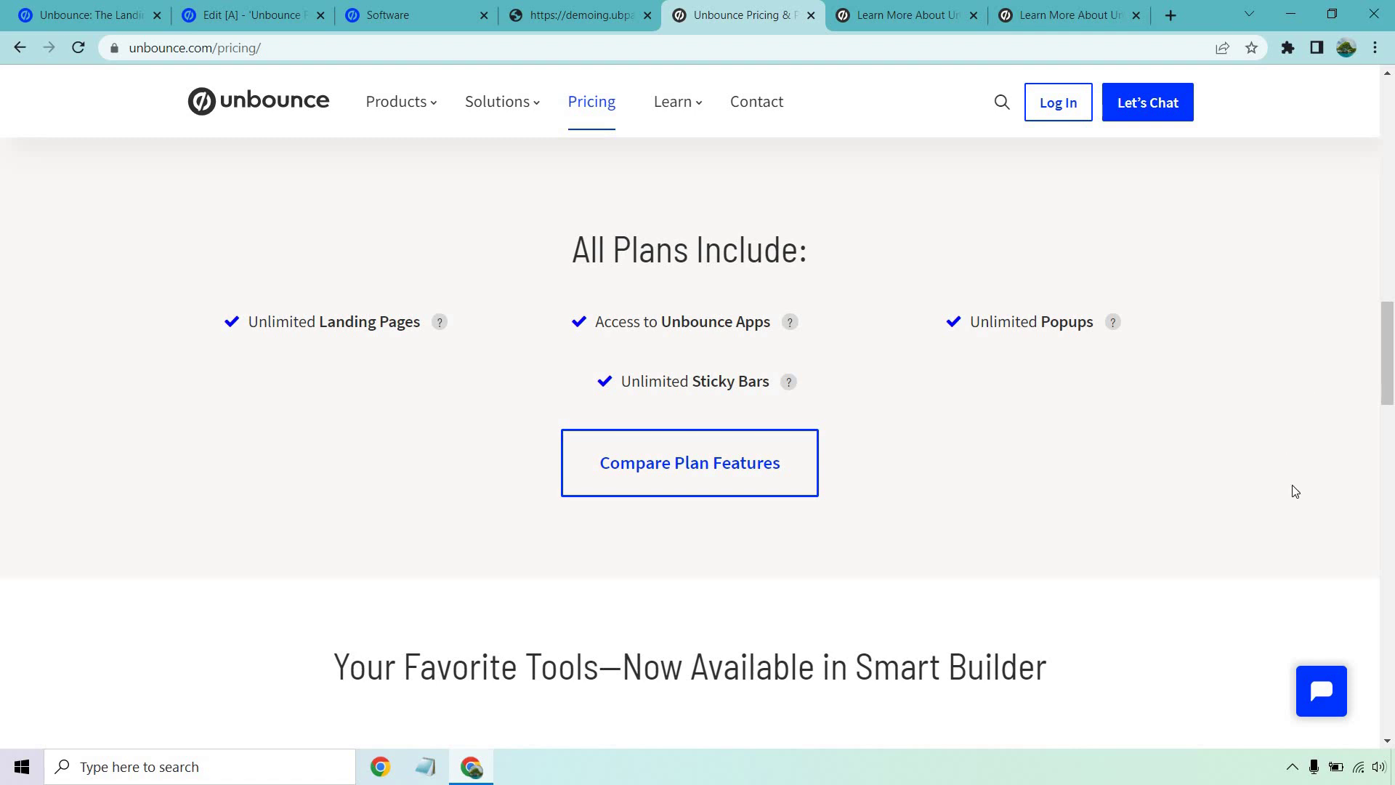
{"action": "scroll", "coordinate": [1312, 515], "scroll_direction": "up", "scroll_amount": 7}
{"action": "scroll", "coordinate": [1311, 515], "scroll_direction": "up", "scroll_amount": 1}
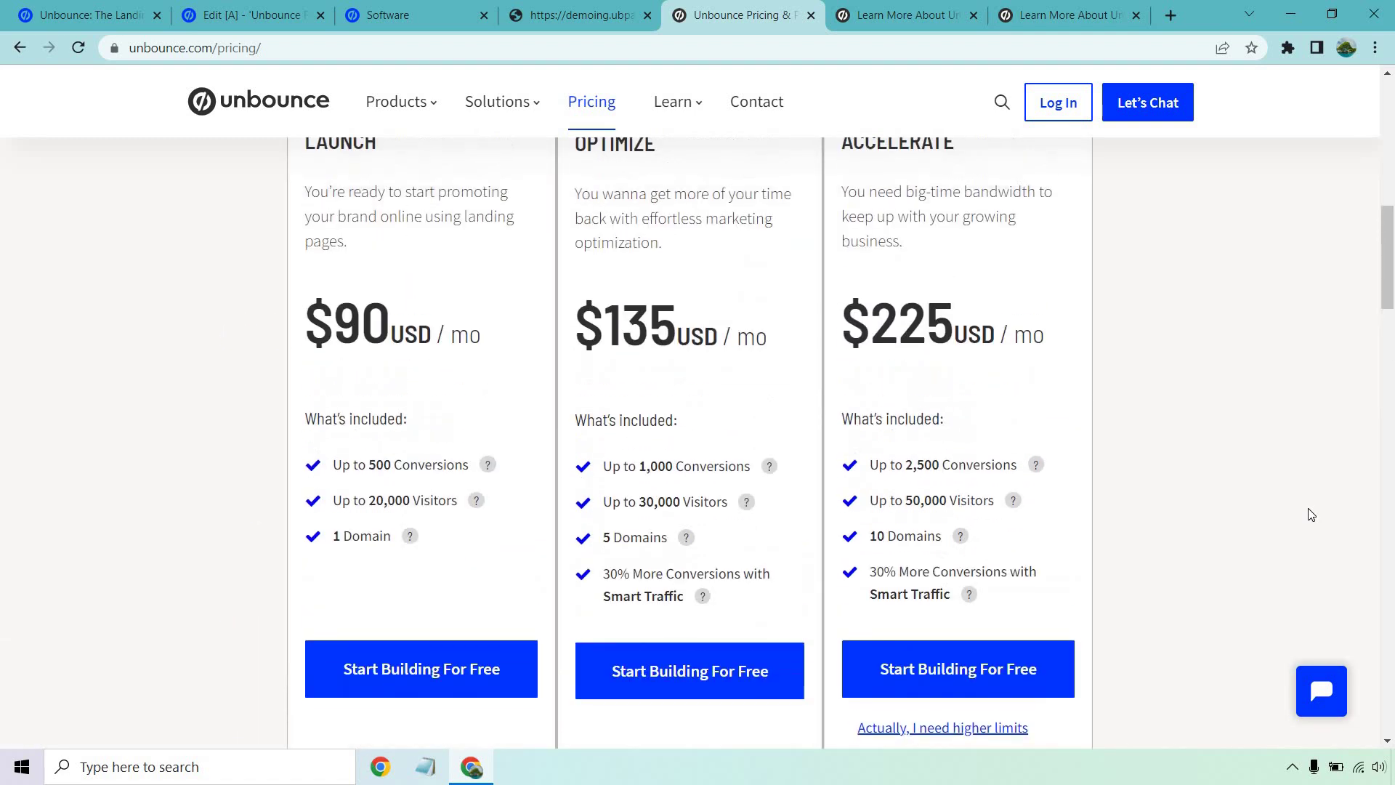
{"action": "scroll", "coordinate": [1311, 515], "scroll_direction": "up", "scroll_amount": 1}
{"action": "scroll", "coordinate": [1311, 514], "scroll_direction": "up", "scroll_amount": 1}
{"action": "scroll", "coordinate": [1311, 514], "scroll_direction": "down", "scroll_amount": 1}
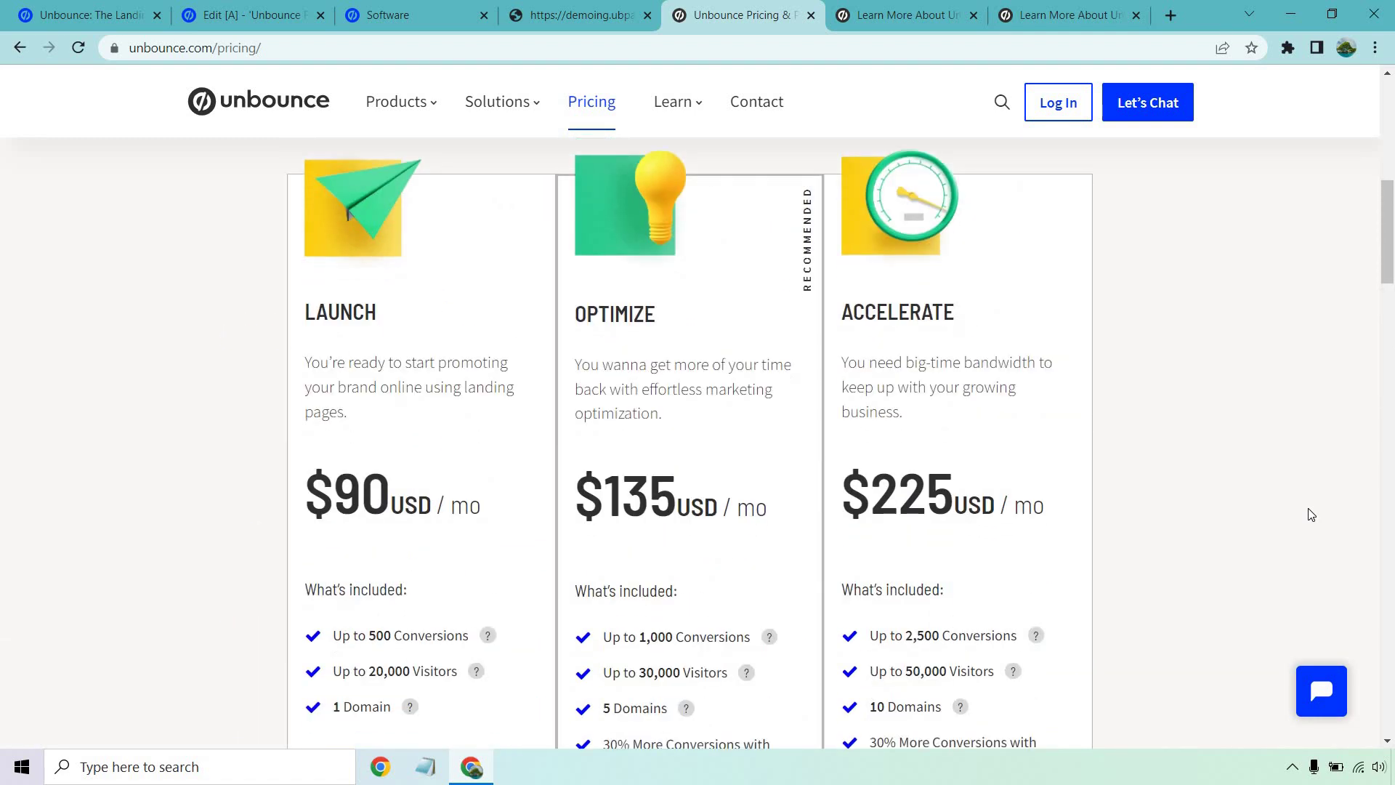
Step: Show the Hey Marketer! page's annual pricing: Launch $72, Optimize $108, Accelerate $180
{"action": "left_click", "coordinate": [871, 7]}
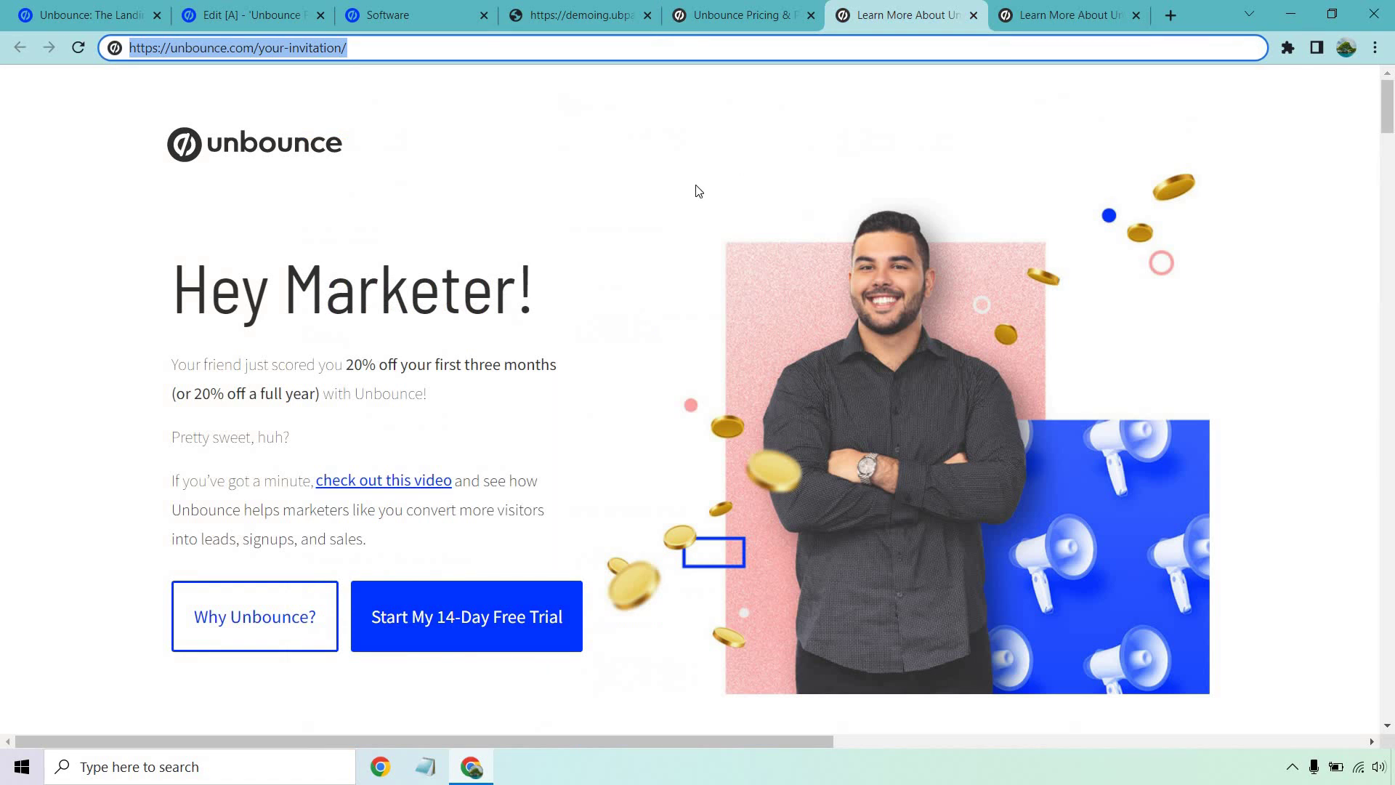
{"action": "left_click", "coordinate": [691, 188]}
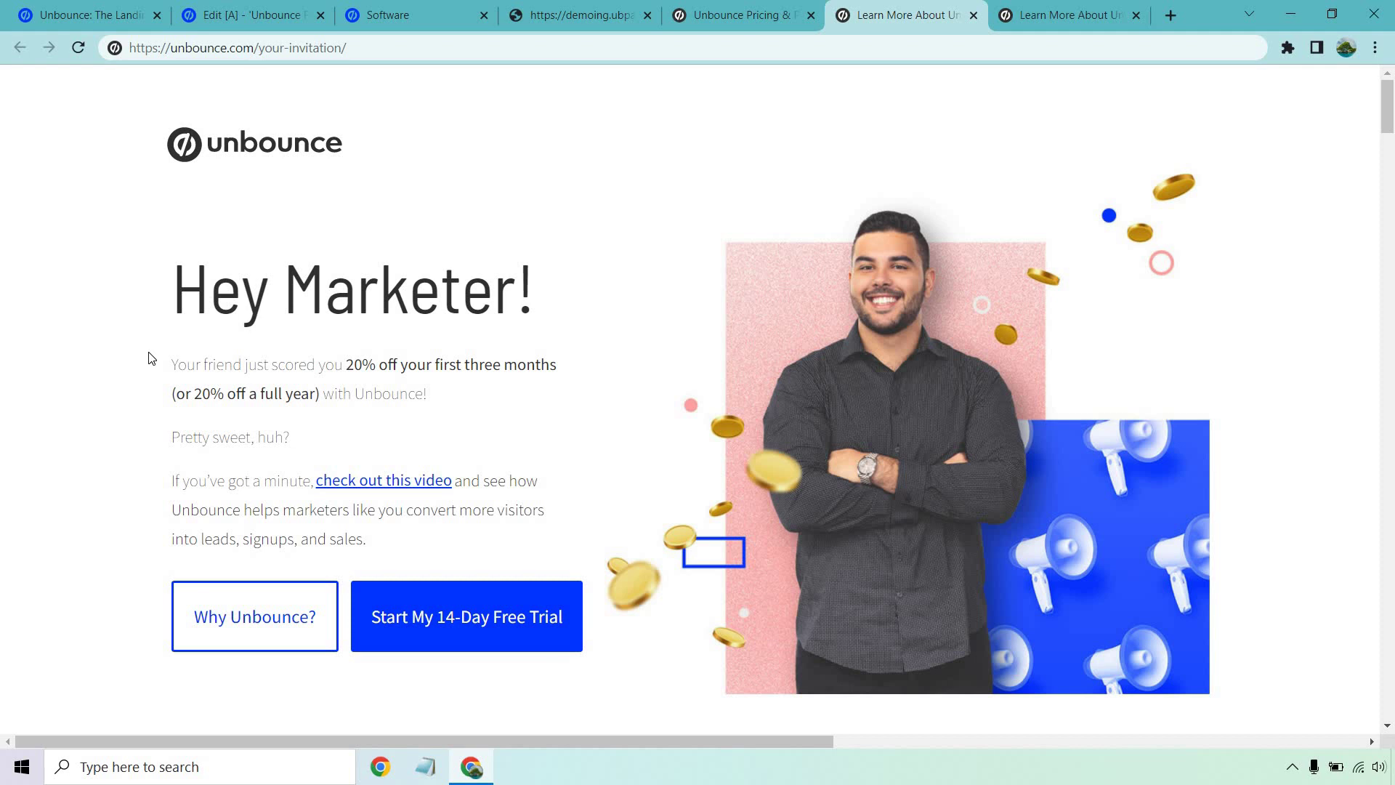
{"action": "left_click", "coordinate": [1083, 13]}
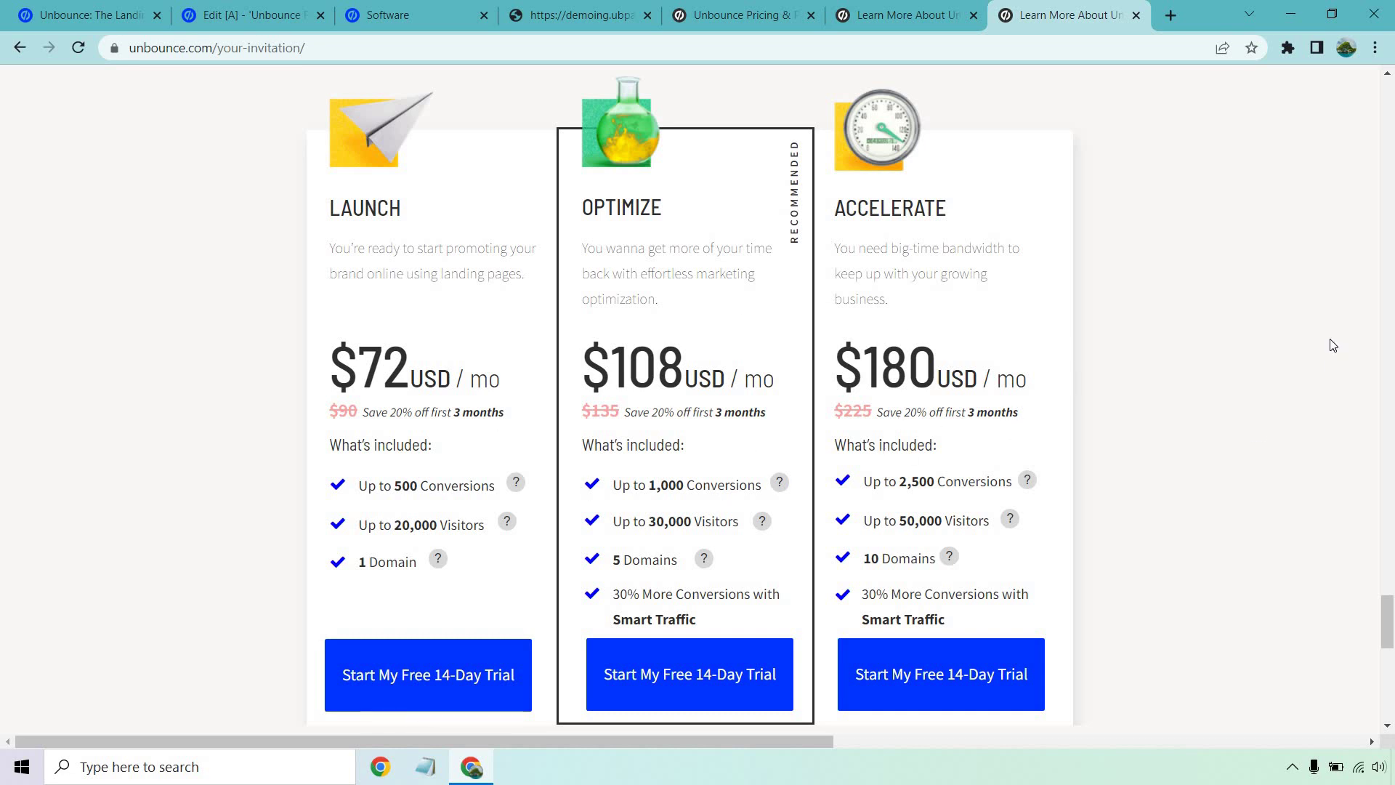
{"action": "scroll", "coordinate": [1301, 311], "scroll_direction": "up", "scroll_amount": 2}
{"action": "left_click", "coordinate": [796, 189]}
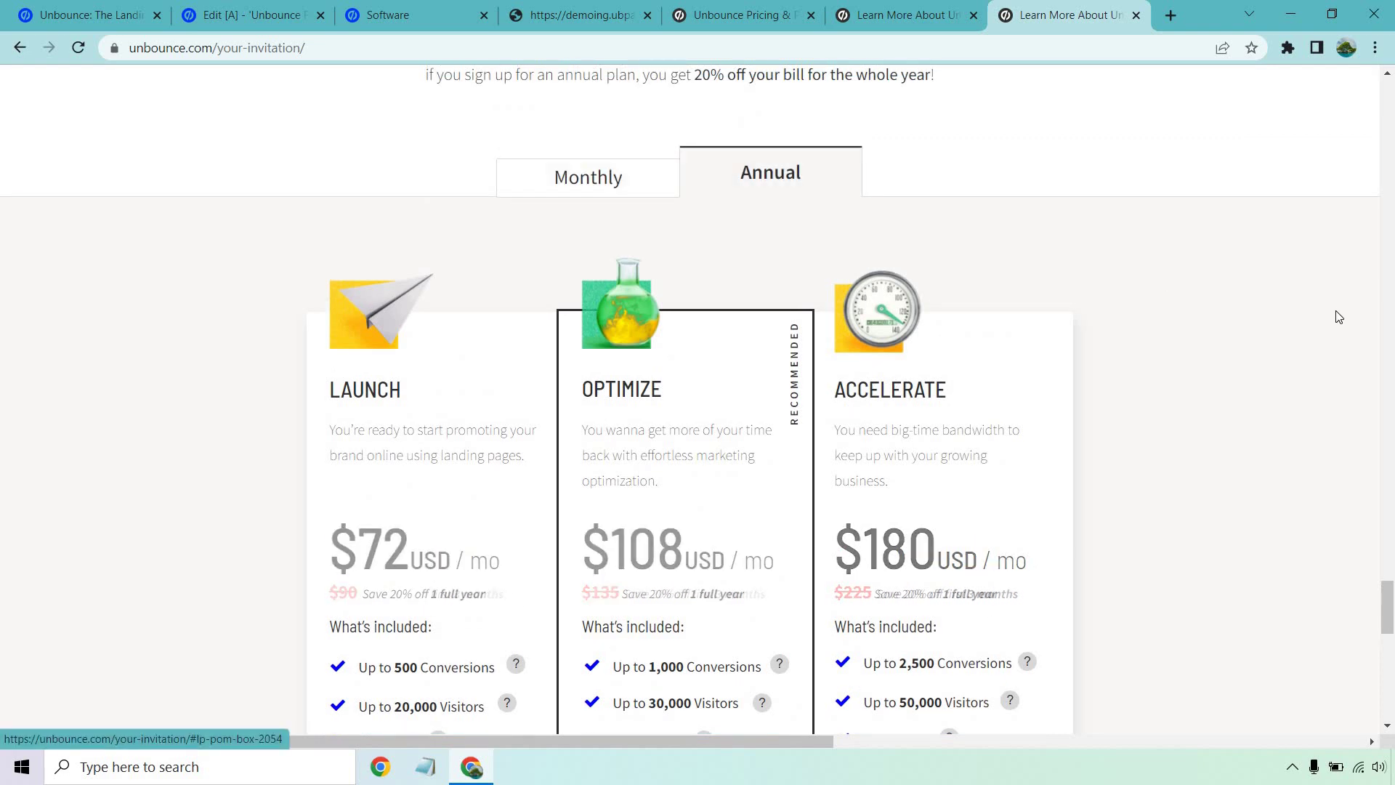
{"action": "scroll", "coordinate": [1324, 318], "scroll_direction": "down", "scroll_amount": 2}
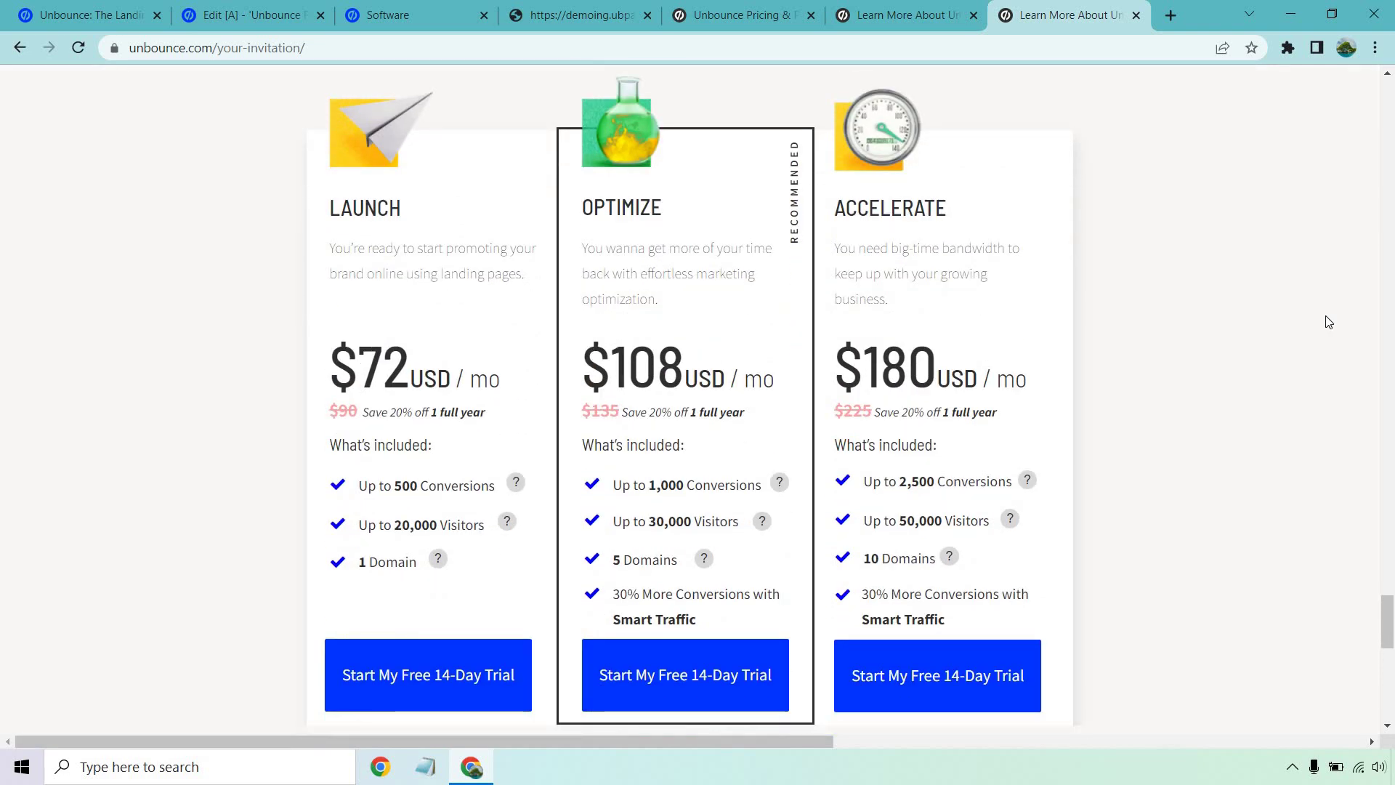